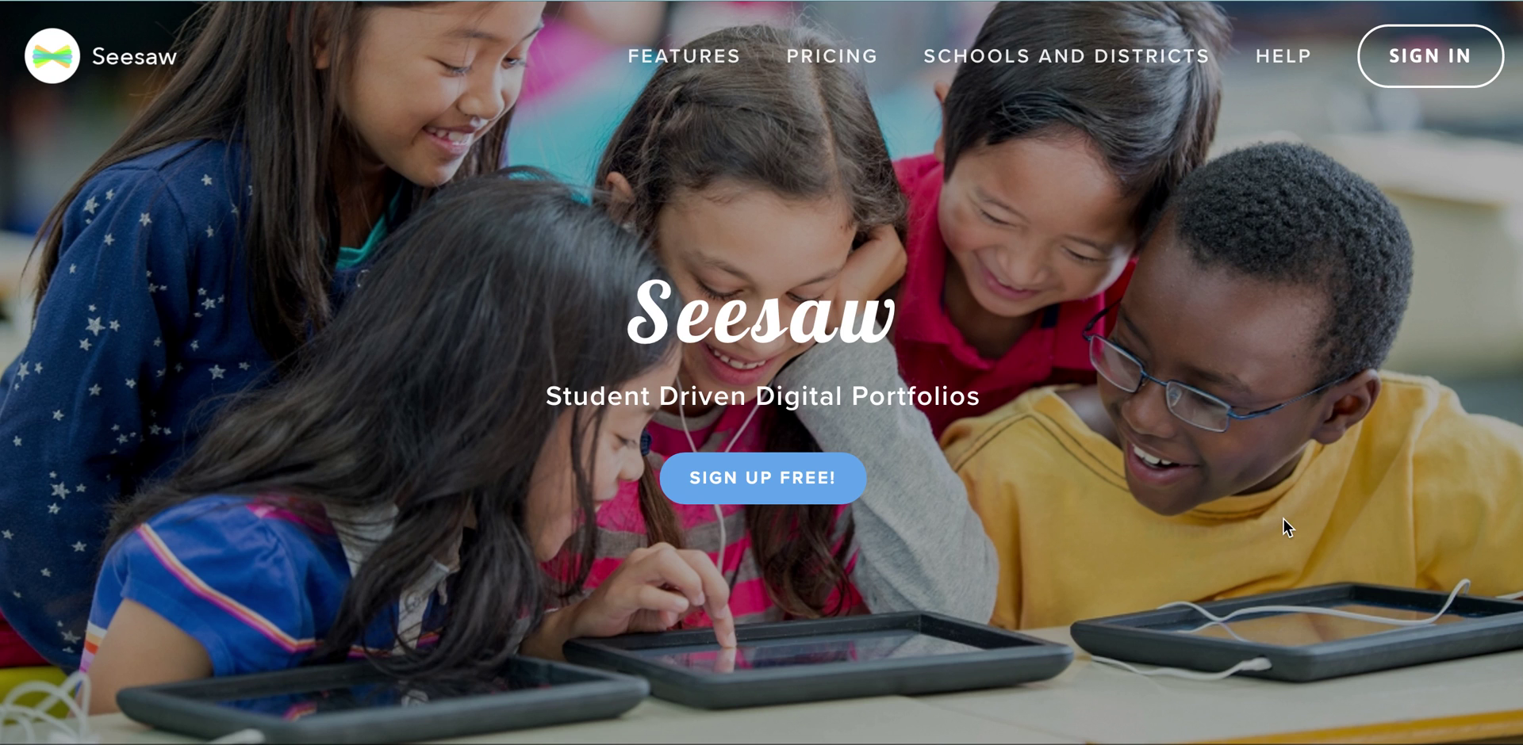
# - Examine the home page's overview of what Seesaw offers students, families and teachers
pyautogui.scroll(-9, 1282, 517)
pyautogui.scroll(-3, 1284, 527)
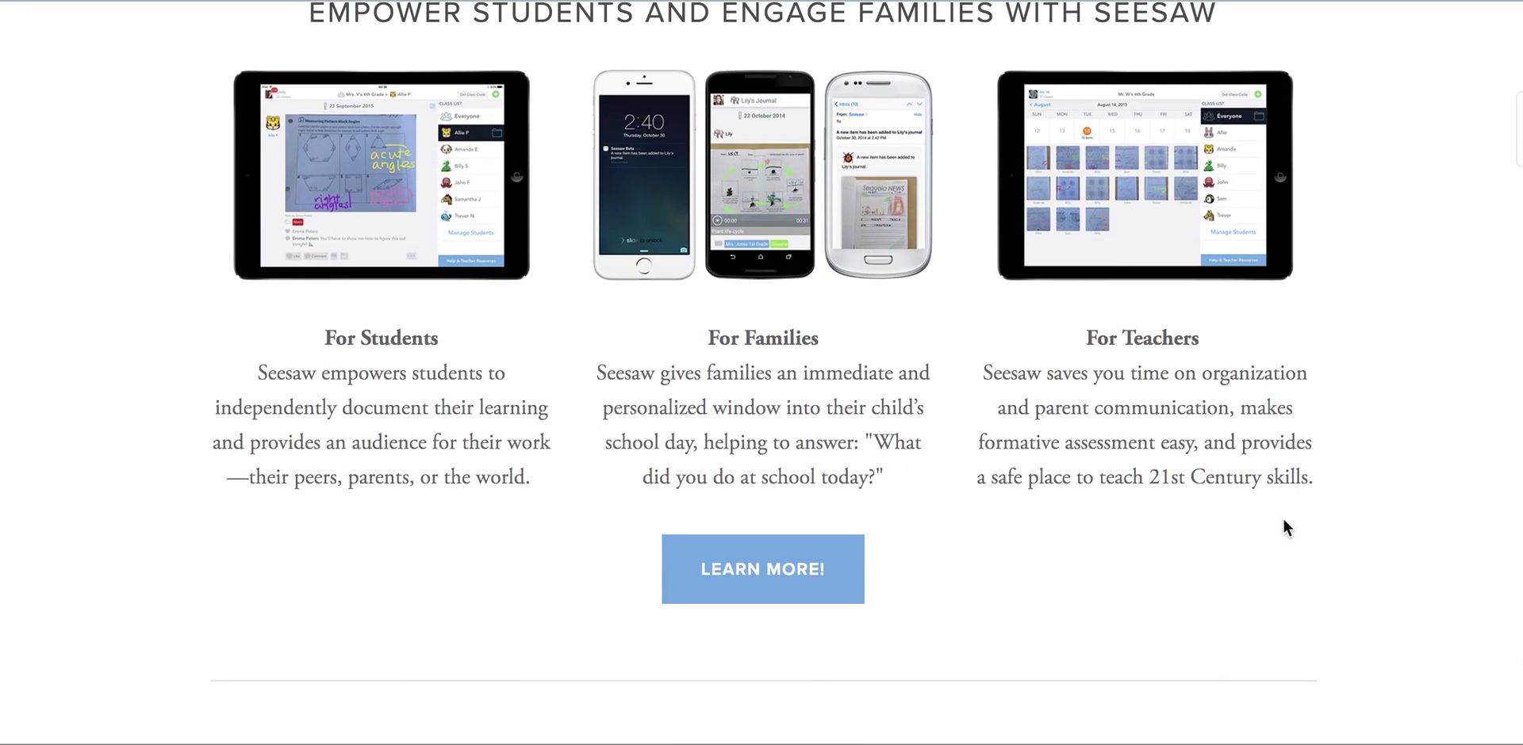
pyautogui.scroll(4, 1284, 527)
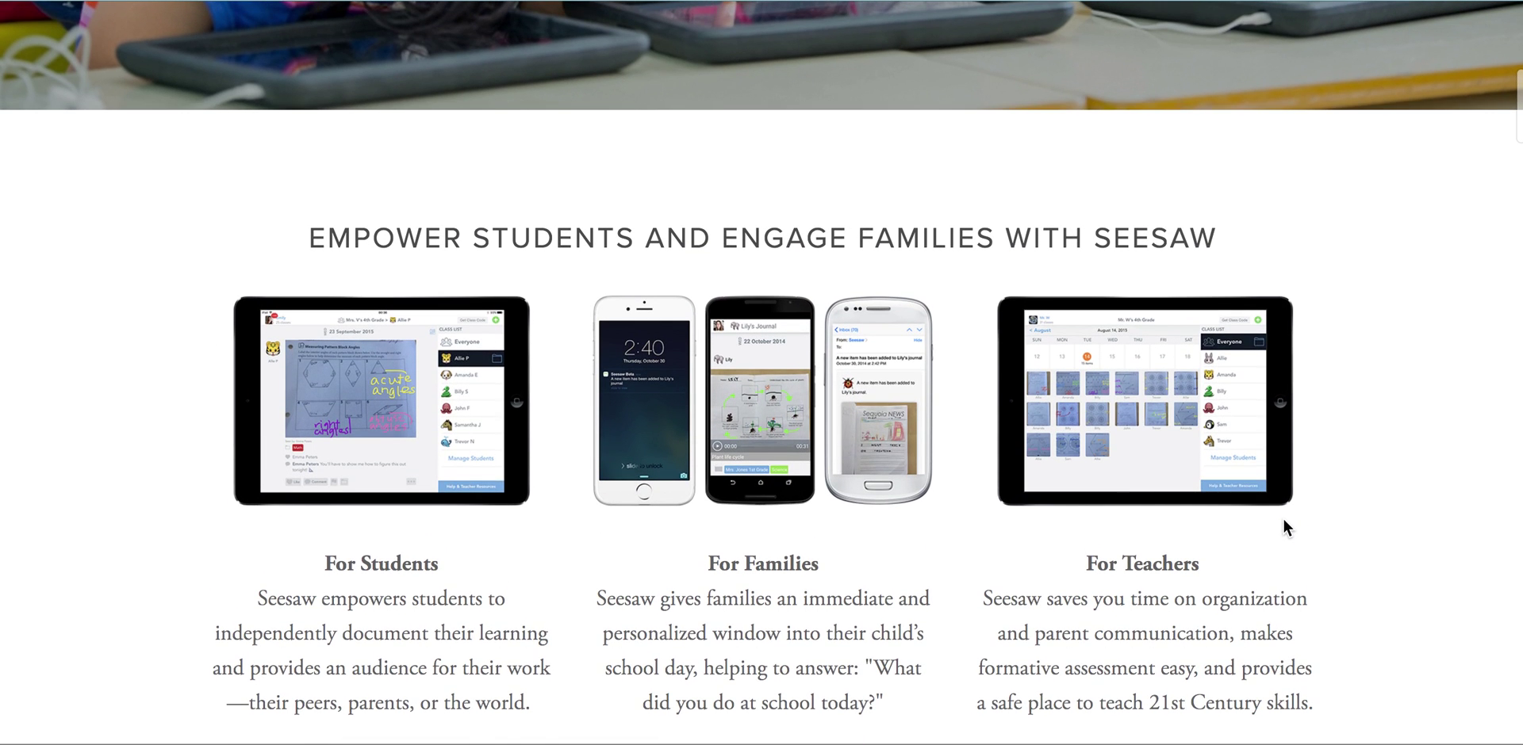
pyautogui.scroll(1, 1283, 517)
pyautogui.scroll(-1, 1282, 517)
pyautogui.scroll(-2, 1282, 517)
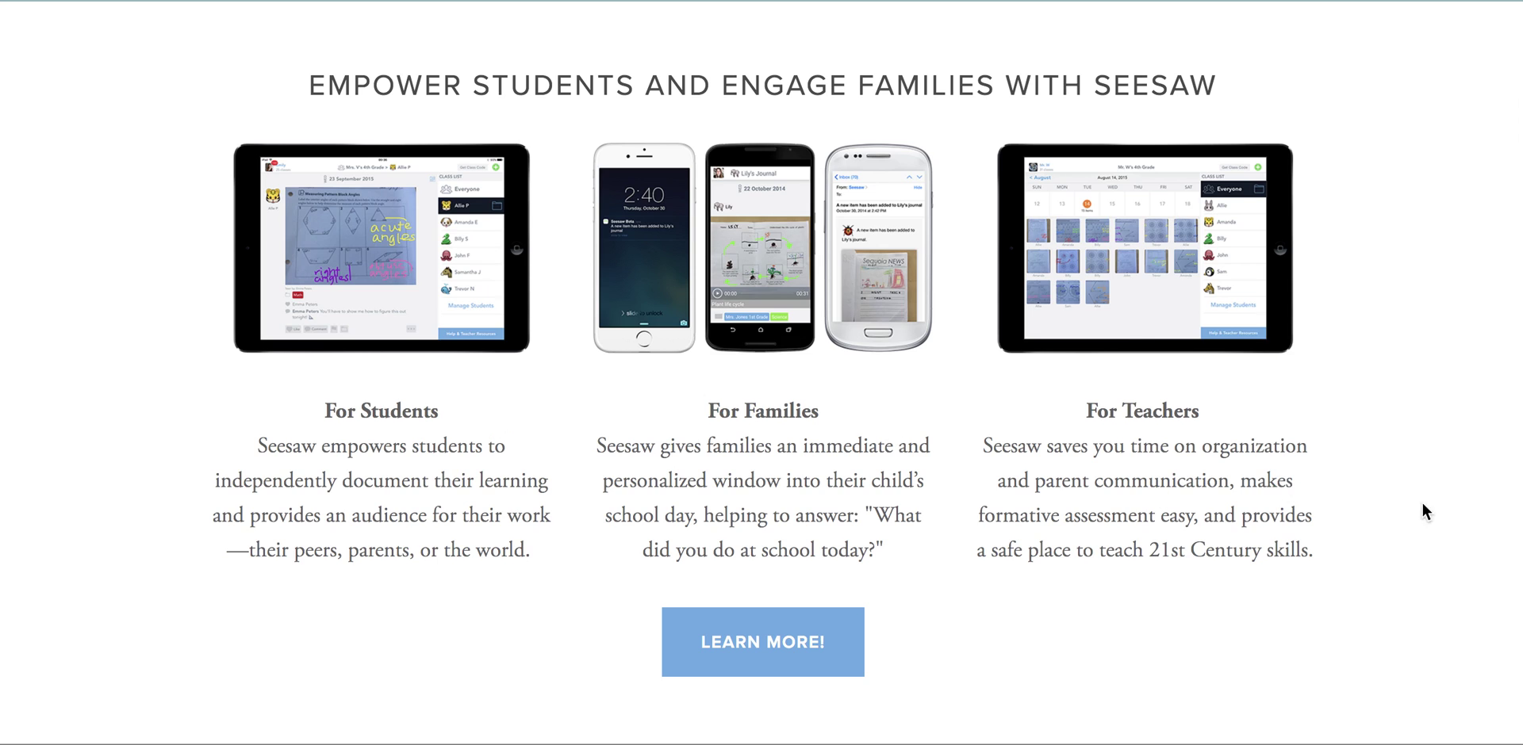
pyautogui.scroll(-1, 1123, 463)
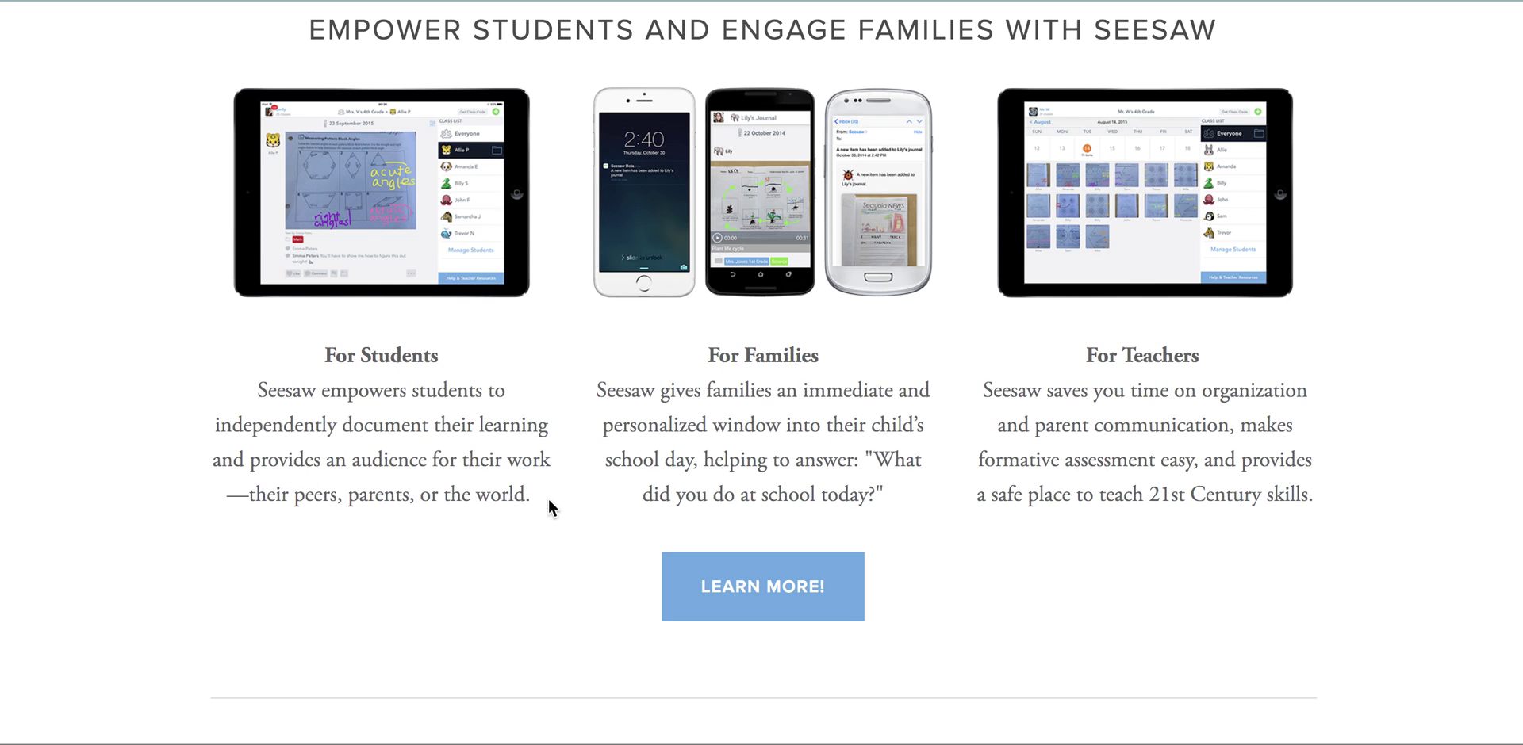
pyautogui.scroll(5, 541, 568)
pyautogui.scroll(5, 541, 568)
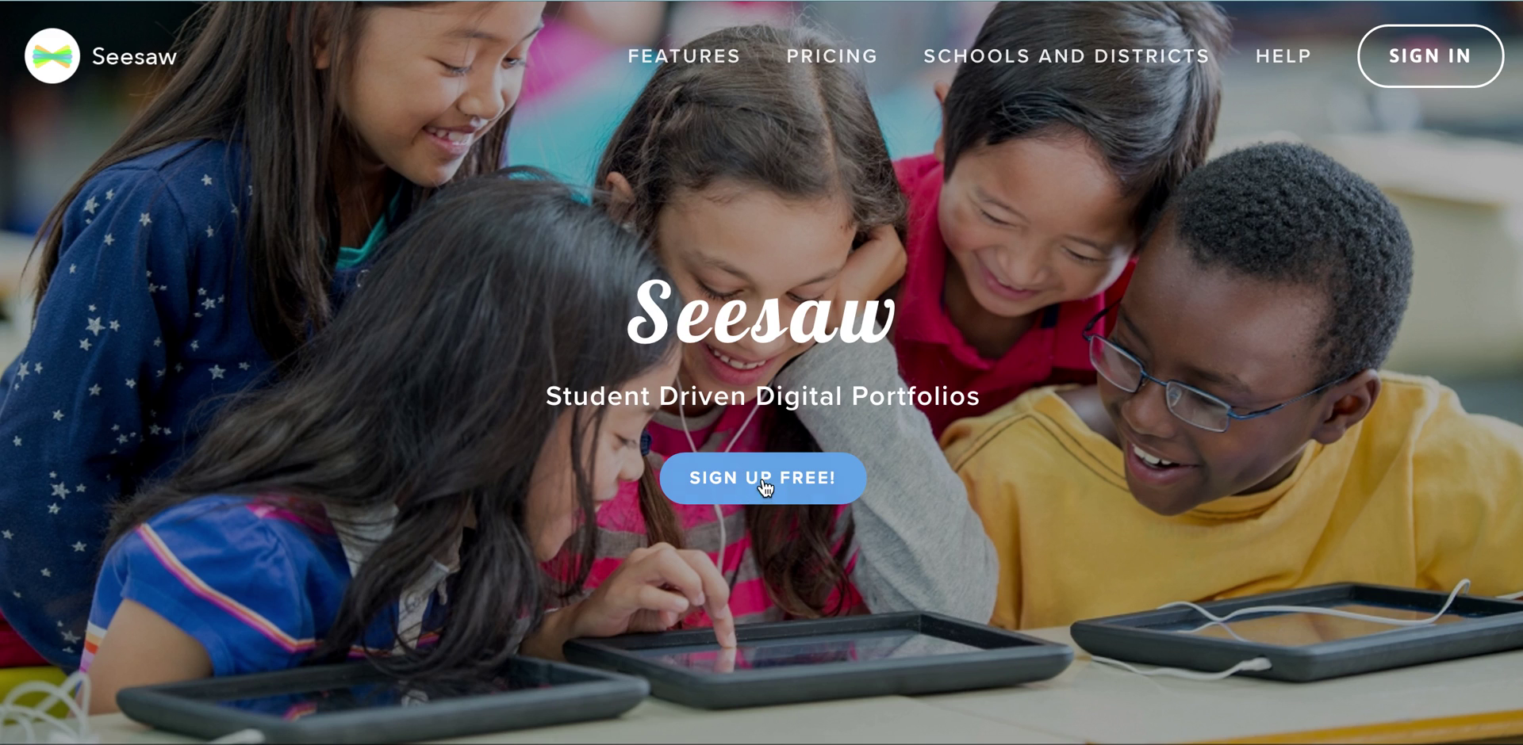
# - Sign up for free as a teacher using a Google account
pyautogui.click(763, 485)
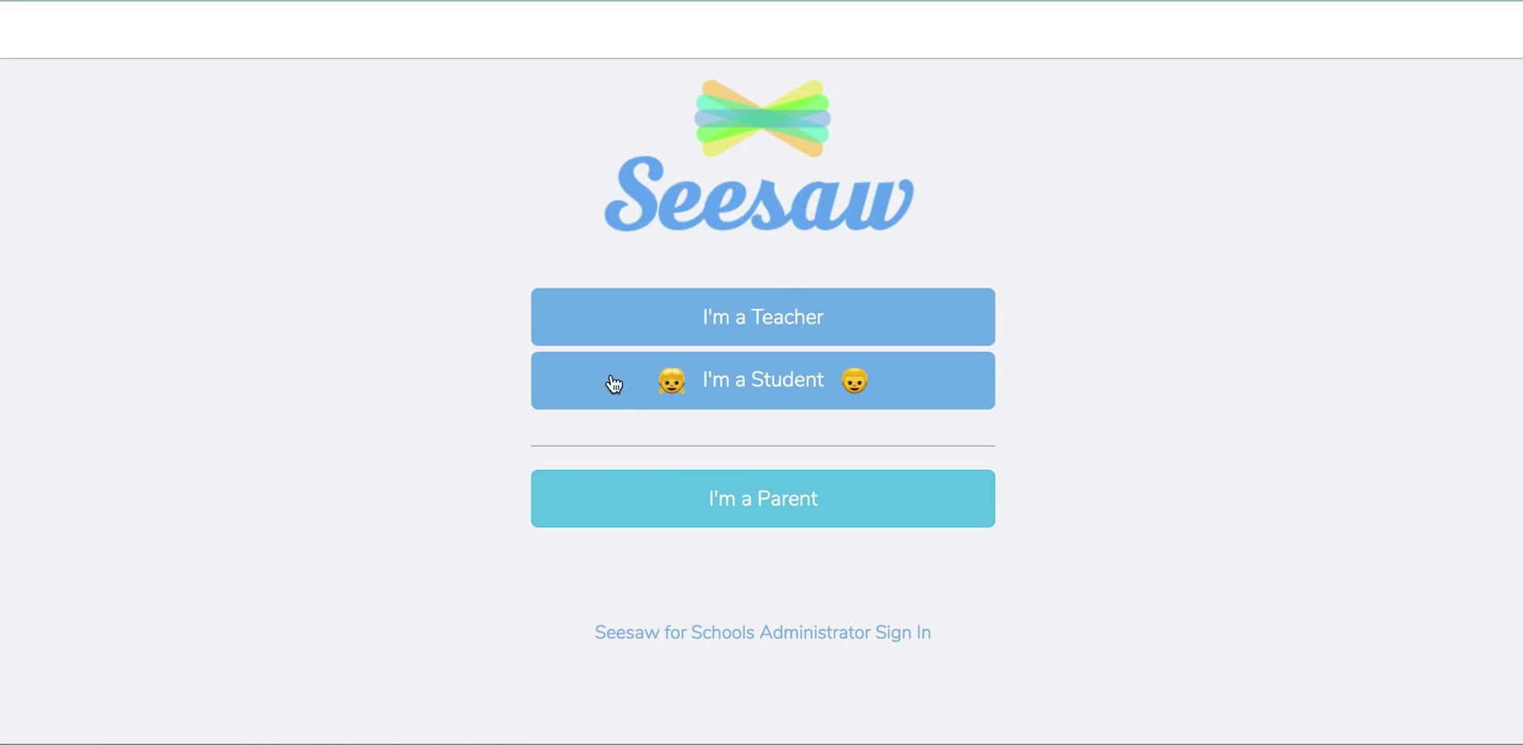
pyautogui.click(837, 320)
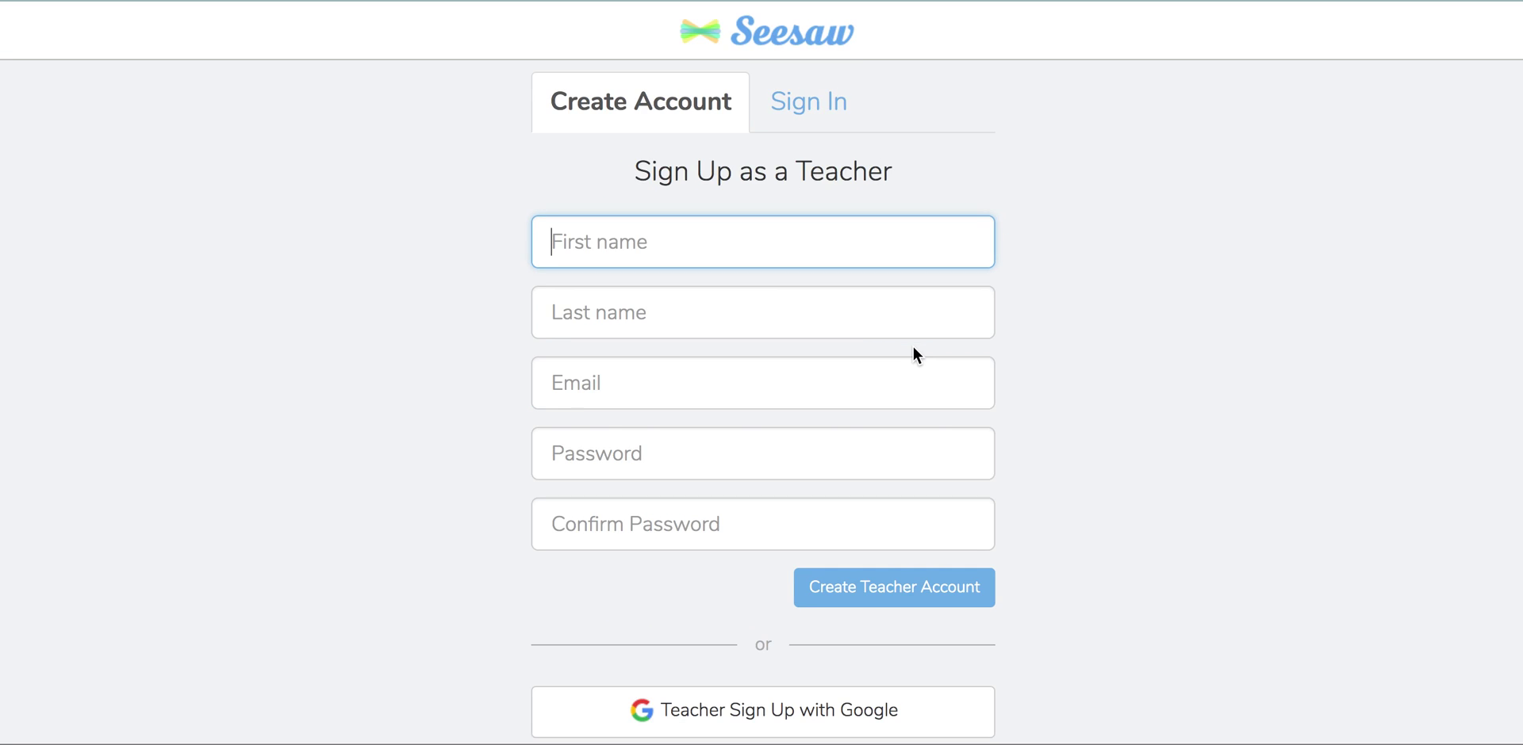
pyautogui.scroll(-1, 912, 343)
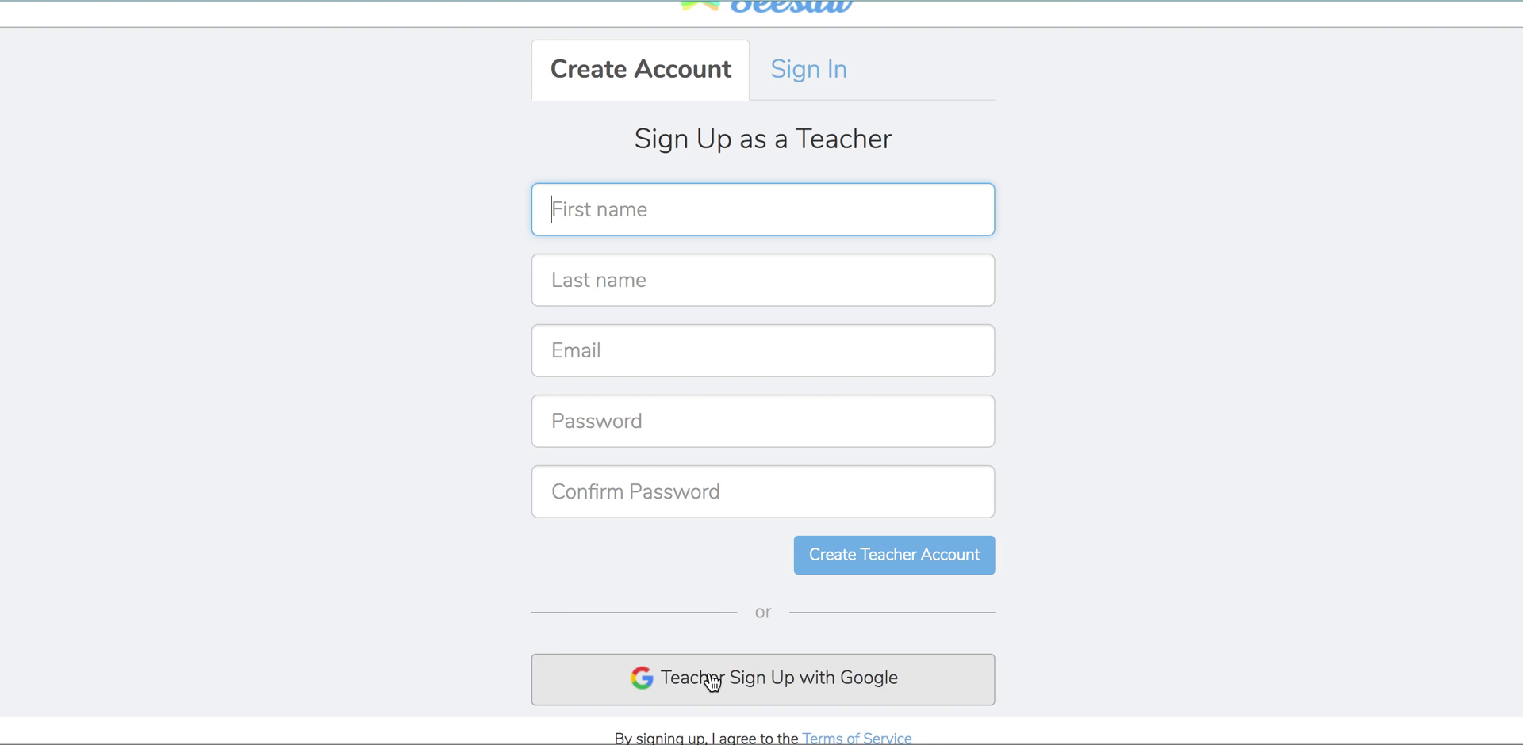
pyautogui.click(710, 680)
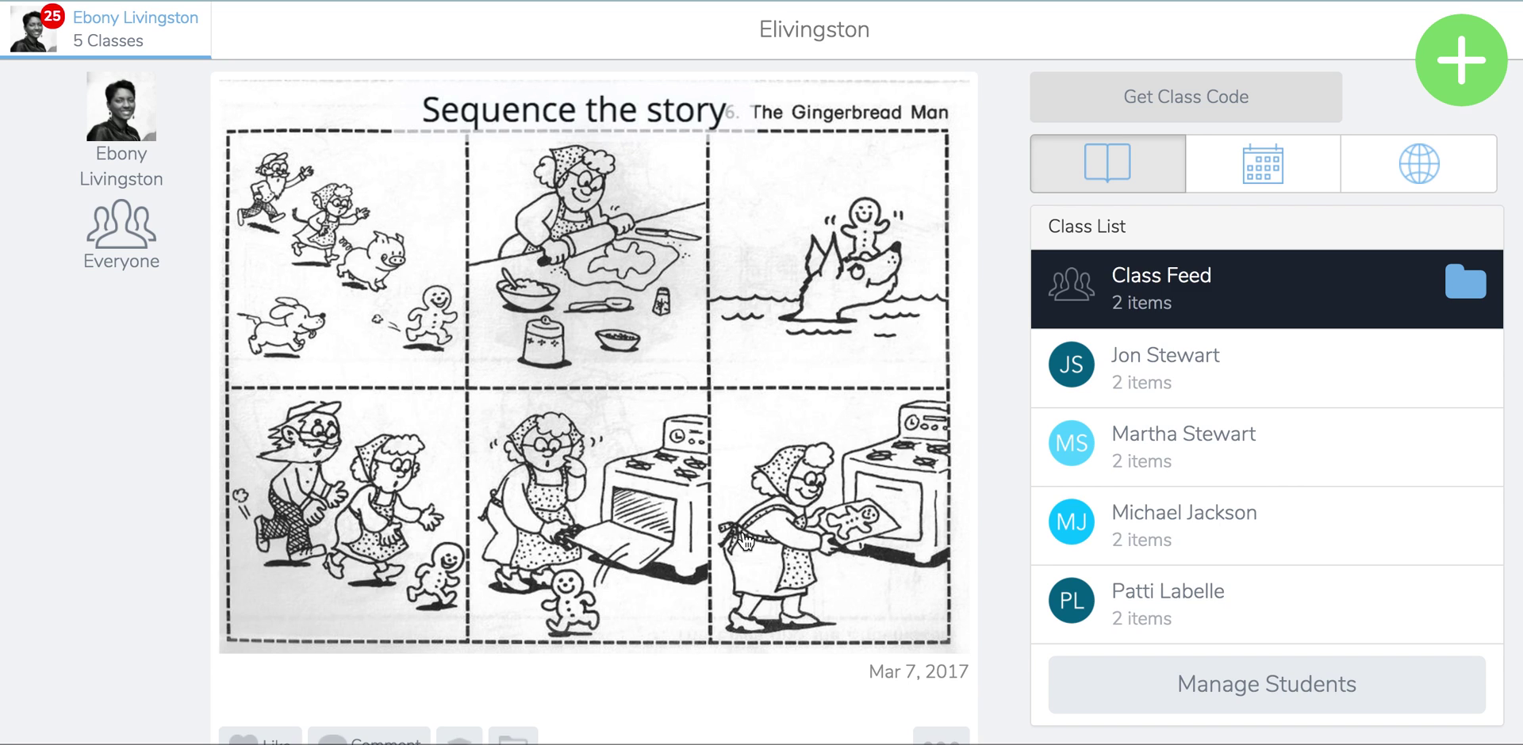
# - Create a new class named Practice with the grade level 2nd
pyautogui.click(127, 40)
pyautogui.scroll(-2, 119, 655)
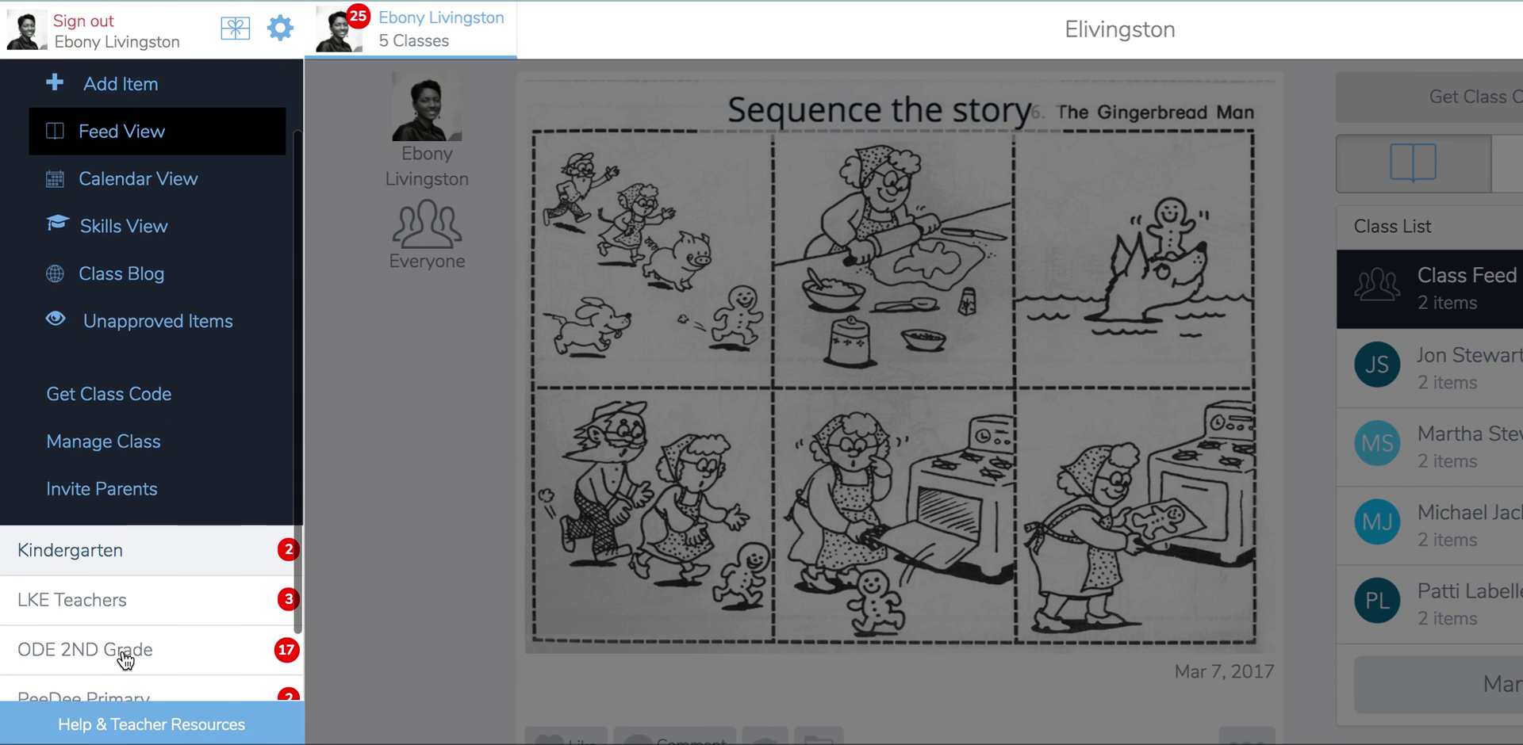
pyautogui.click(125, 666)
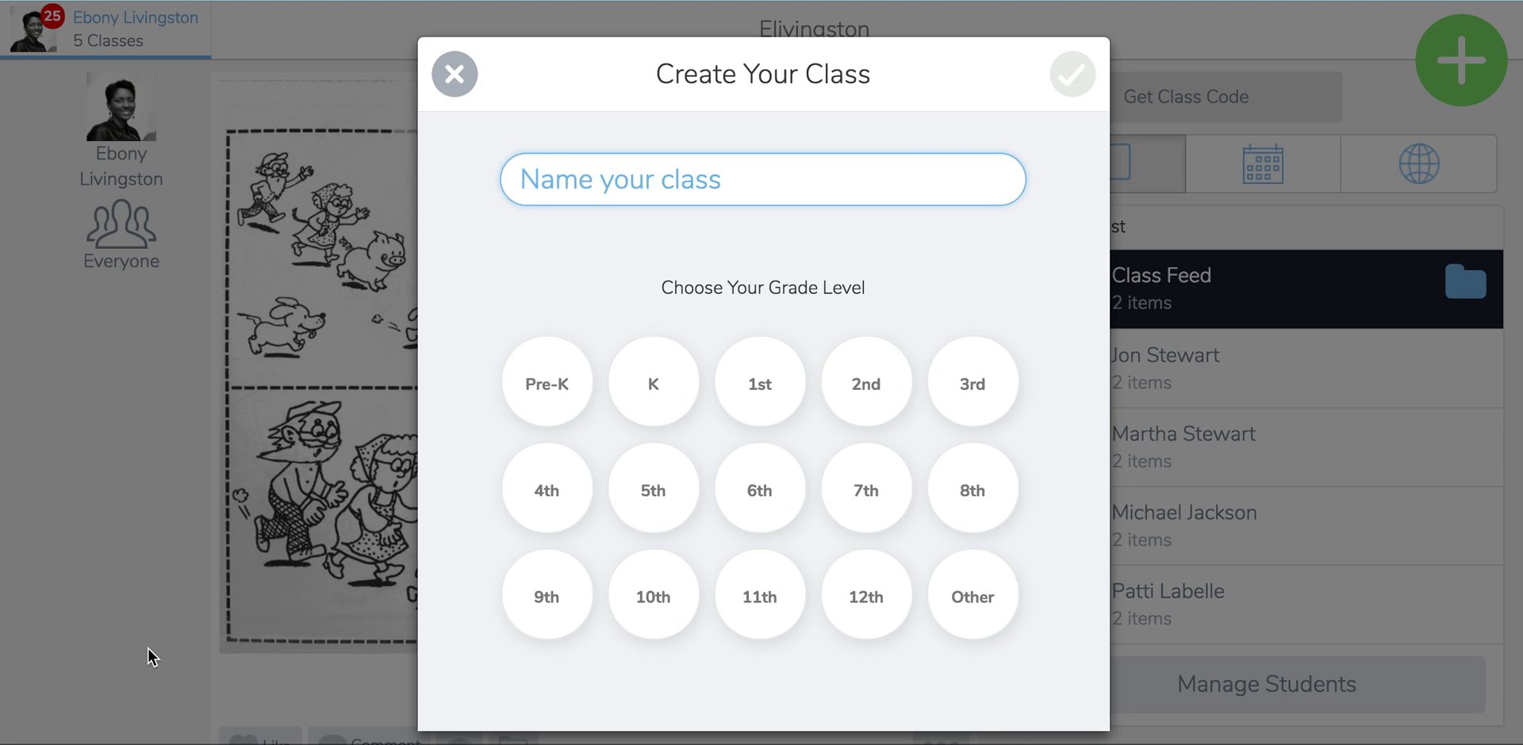
pyautogui.click(637, 188)
pyautogui.write('Prac')
pyautogui.write('tive')
pyautogui.press('BackSpace')
pyautogui.press('BackSpace')
pyautogui.press('BackSpace')
pyautogui.write('ce')
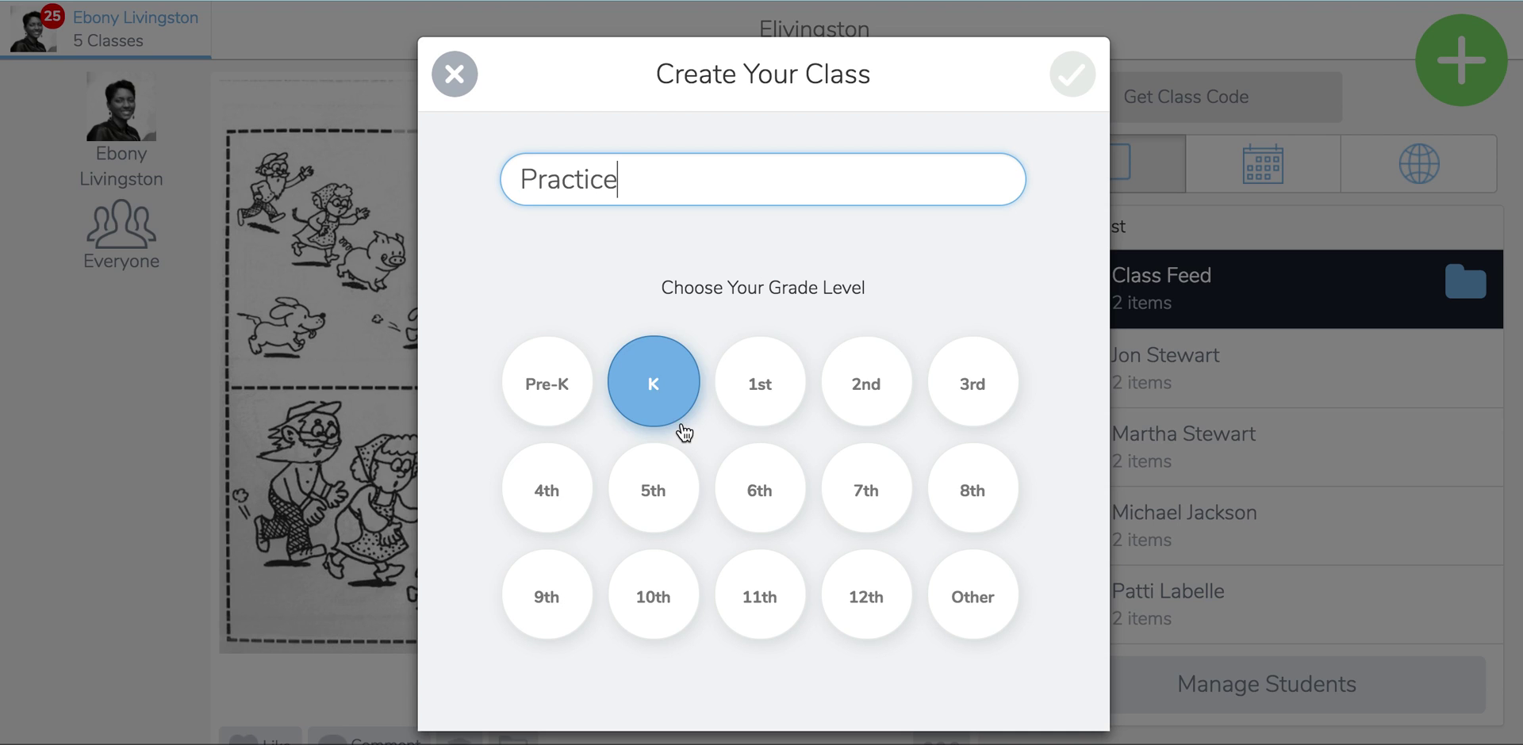
pyautogui.click(873, 414)
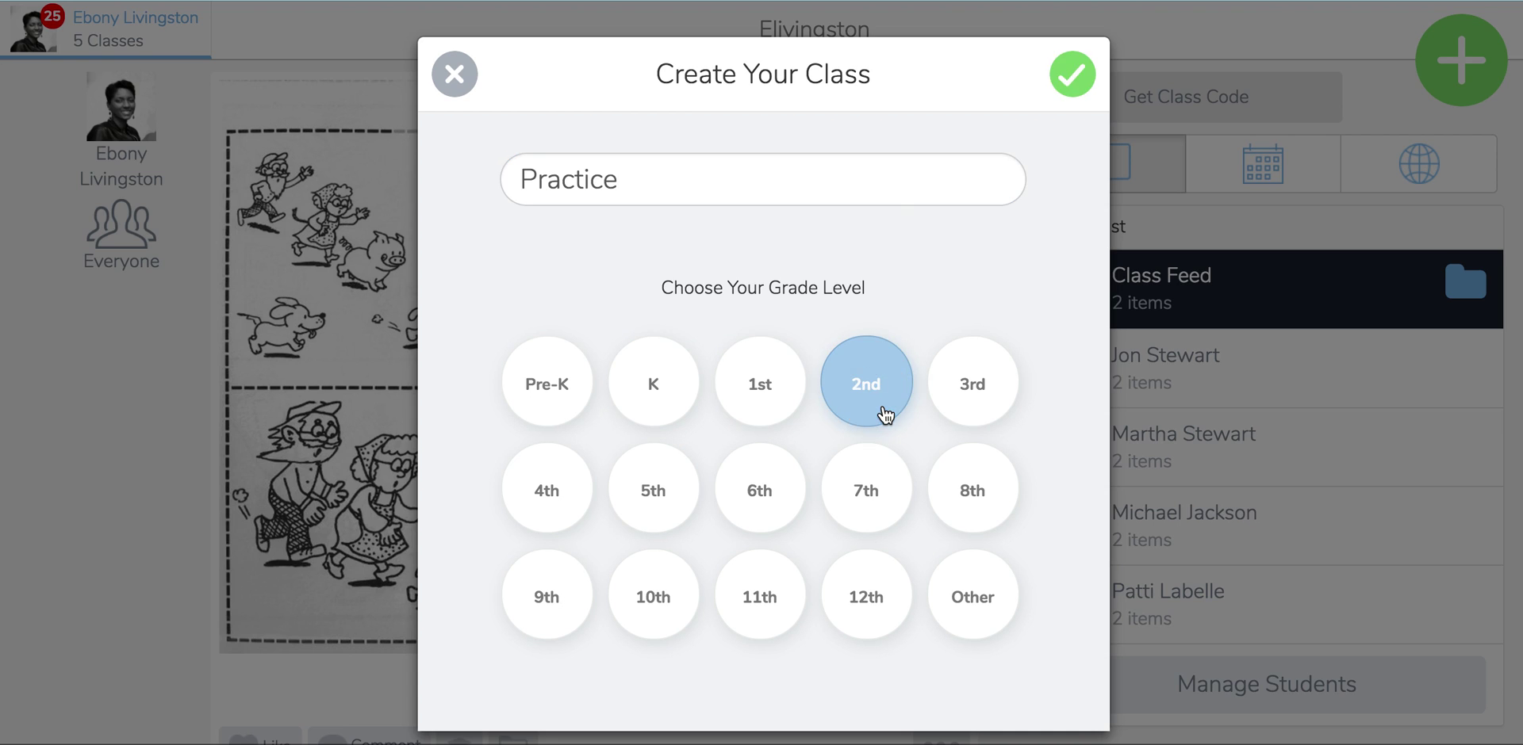
pyautogui.click(1072, 73)
# - Accept QR code sign-in for the students and look at the bulk entry form for student names
pyautogui.scroll(-2, 884, 425)
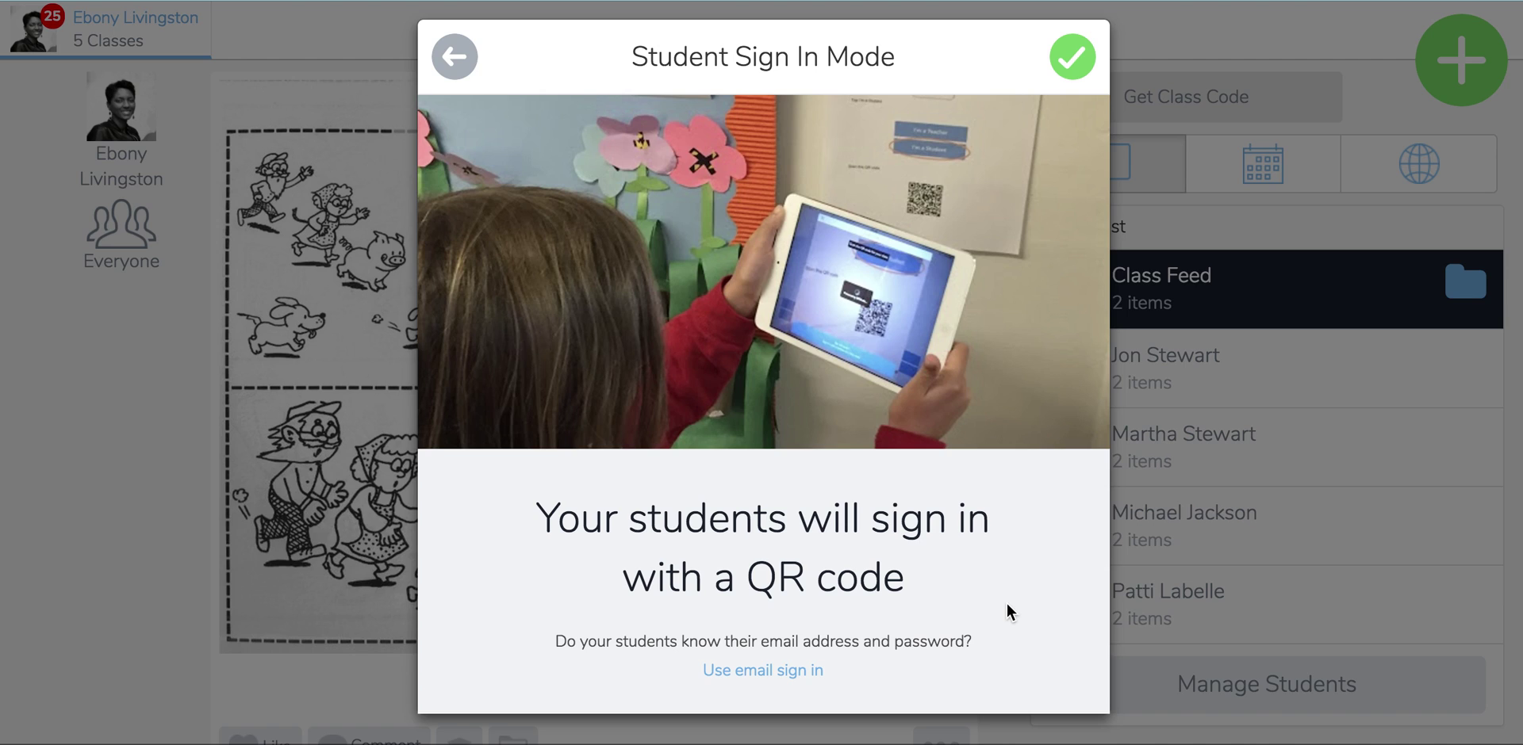
pyautogui.click(1072, 57)
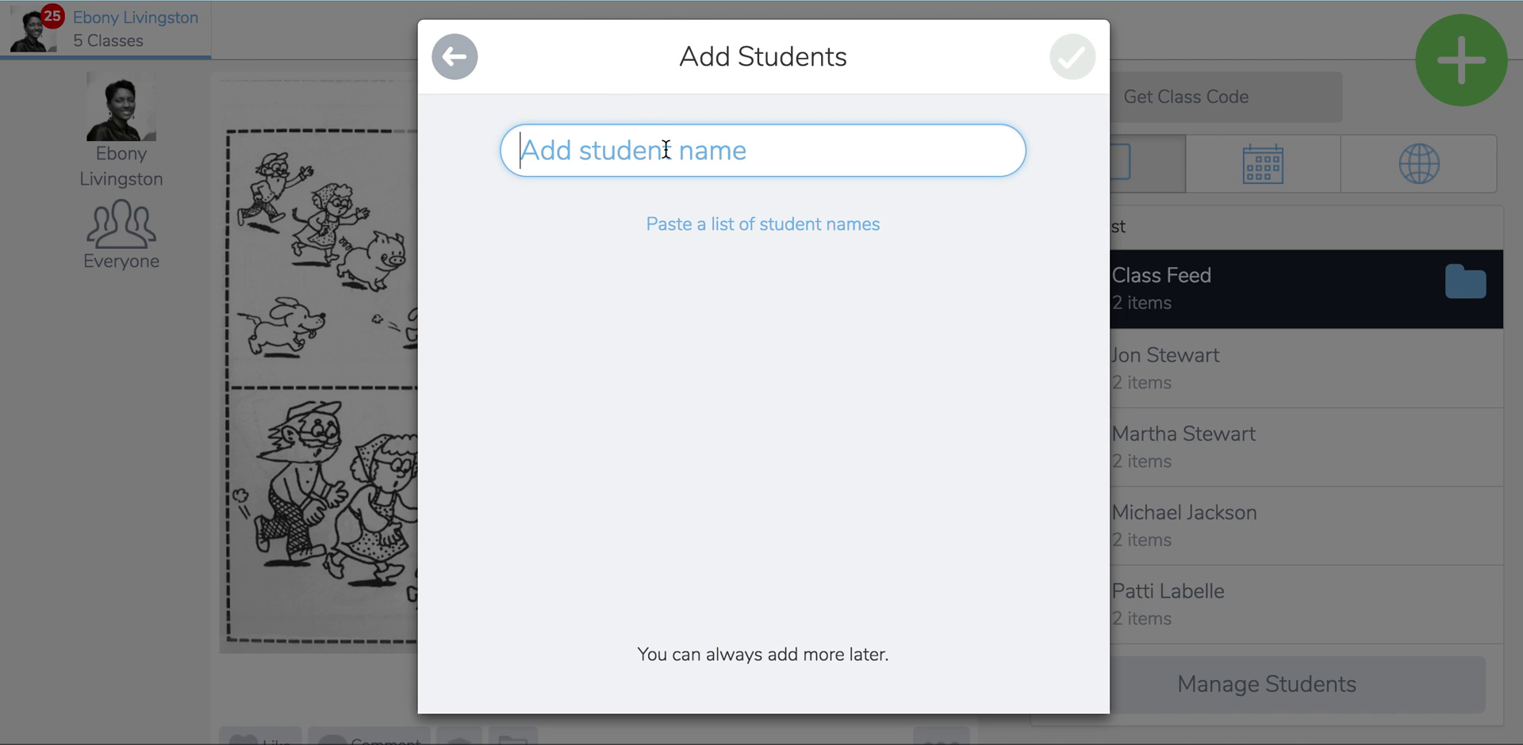
pyautogui.click(777, 225)
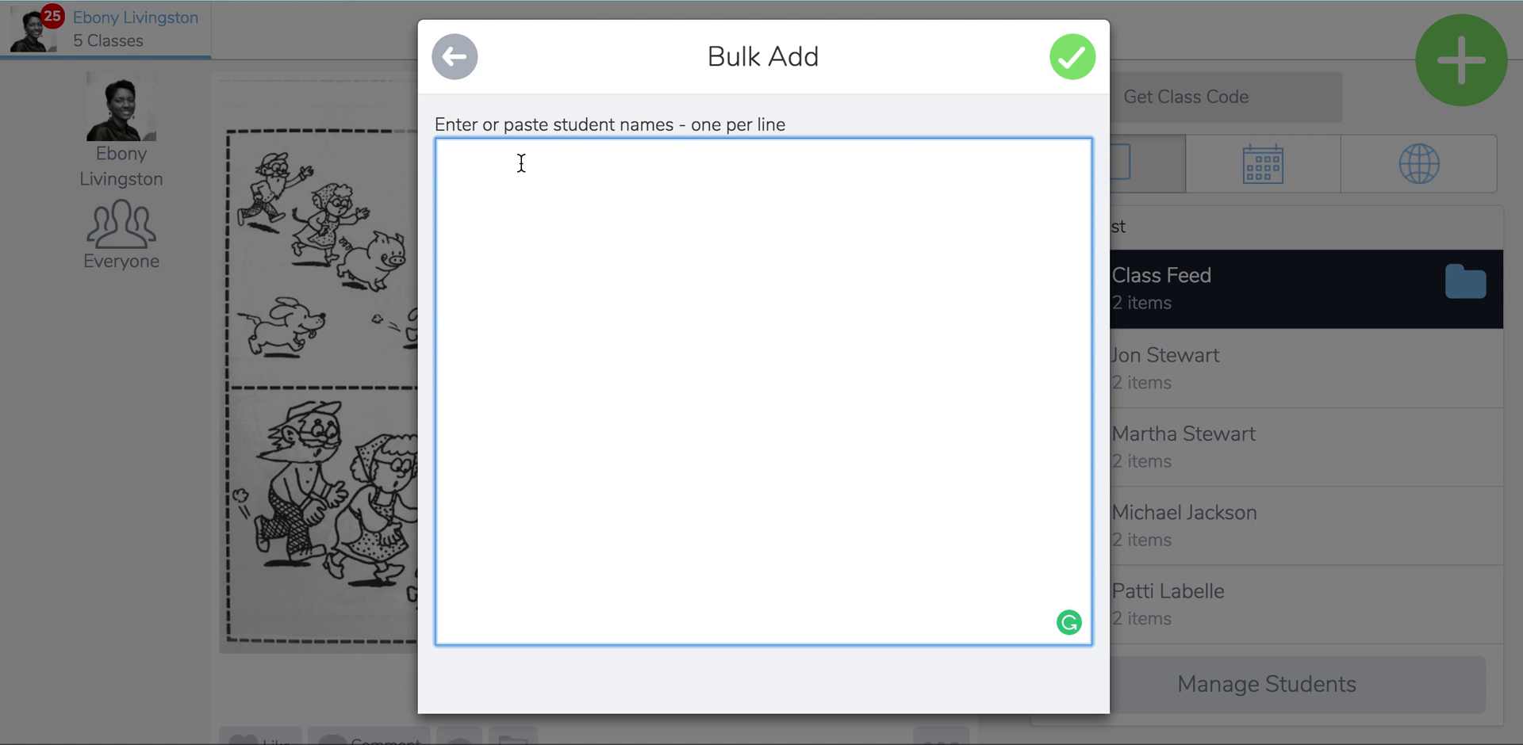
pyautogui.click(454, 56)
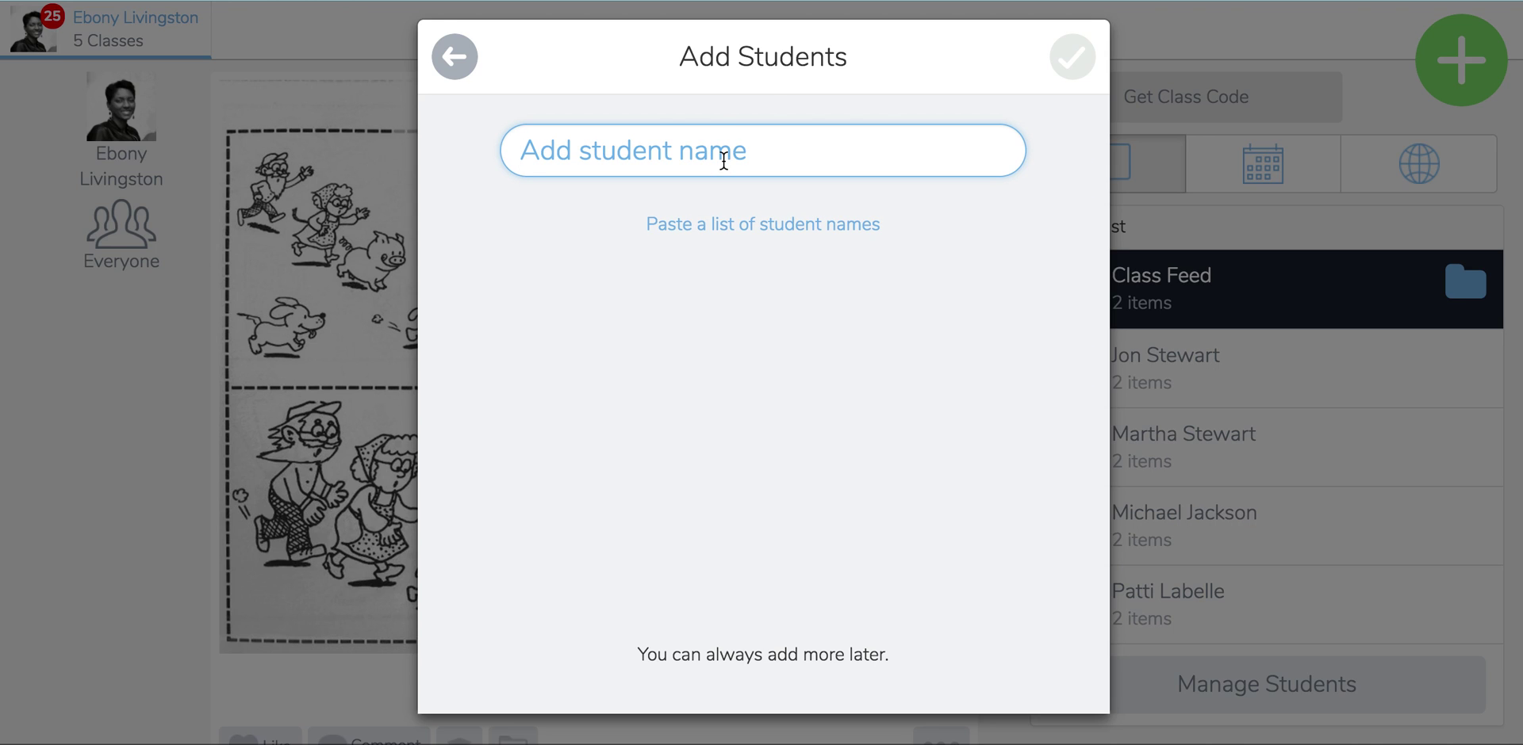
# - Add two students to the class by entering each one's full name, and finish the class setup
pyautogui.write('Anna Fake')
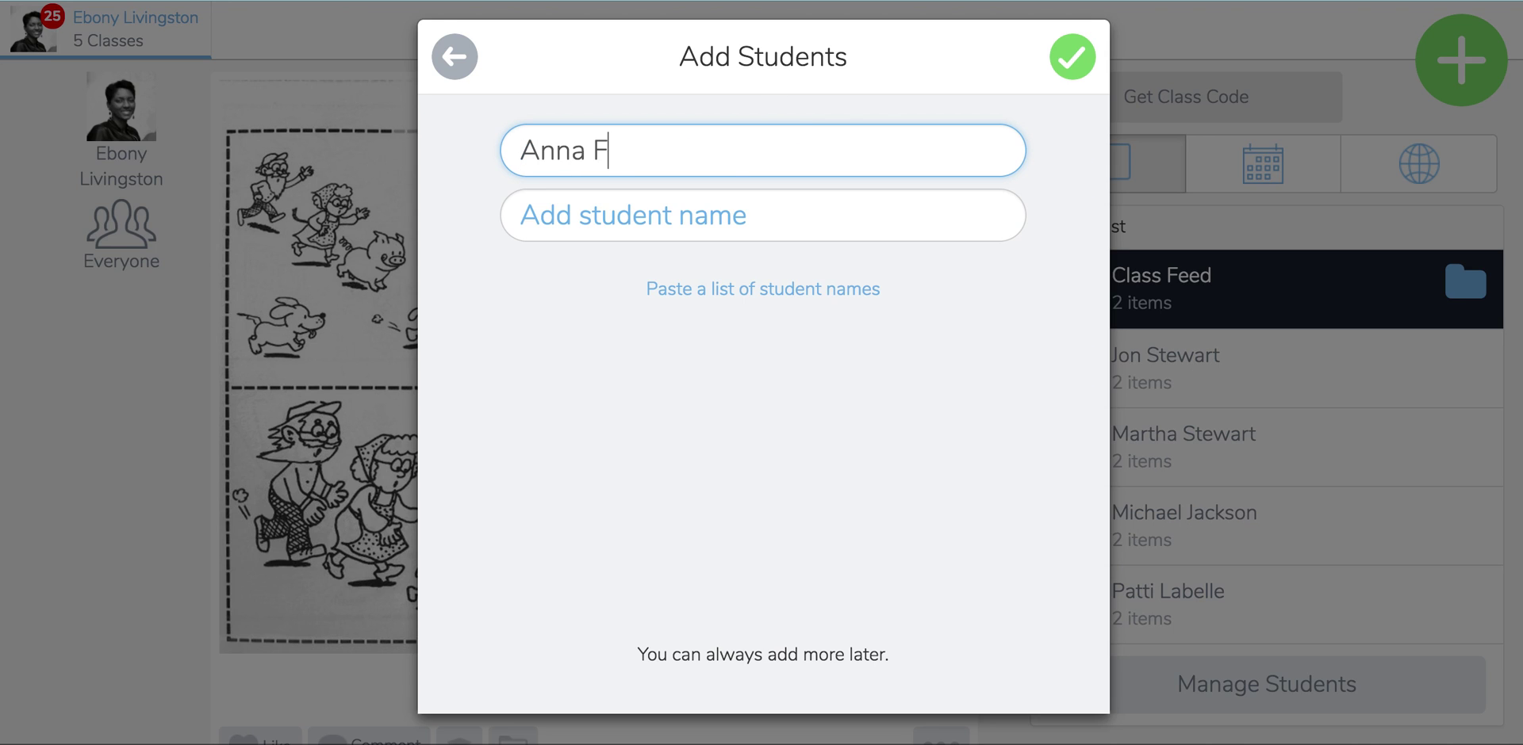
pyautogui.click(698, 212)
pyautogui.write('Boo')
pyautogui.press('BackSpace')
pyautogui.write('byy')
pyautogui.press('BackSpace')
pyautogui.press('BackSpace')
pyautogui.press('BackSpace')
pyautogui.write('by Fake')
pyautogui.click(1063, 49)
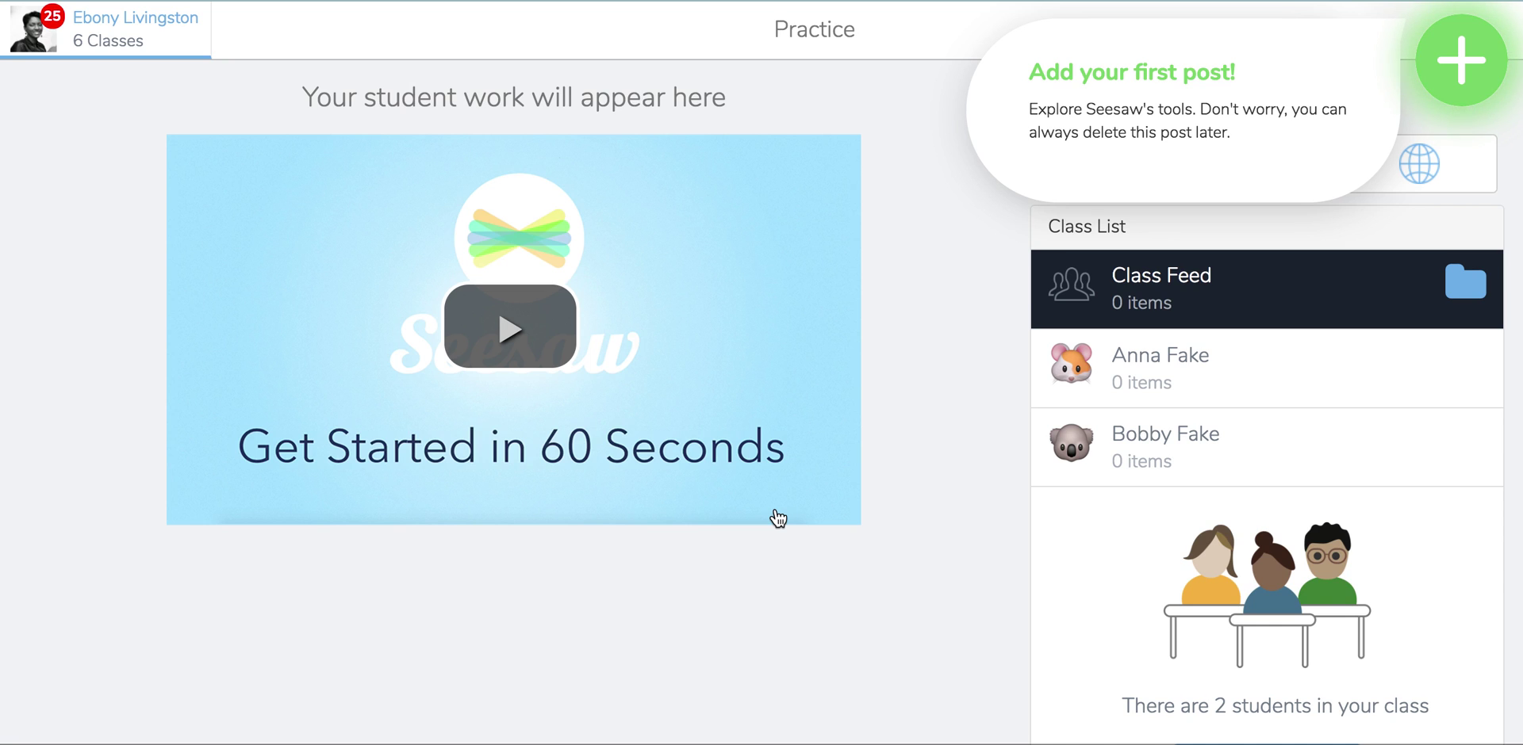
# - Dismiss the first-post tip and open the choices for adding a new item to the Practice class
pyautogui.click(933, 258)
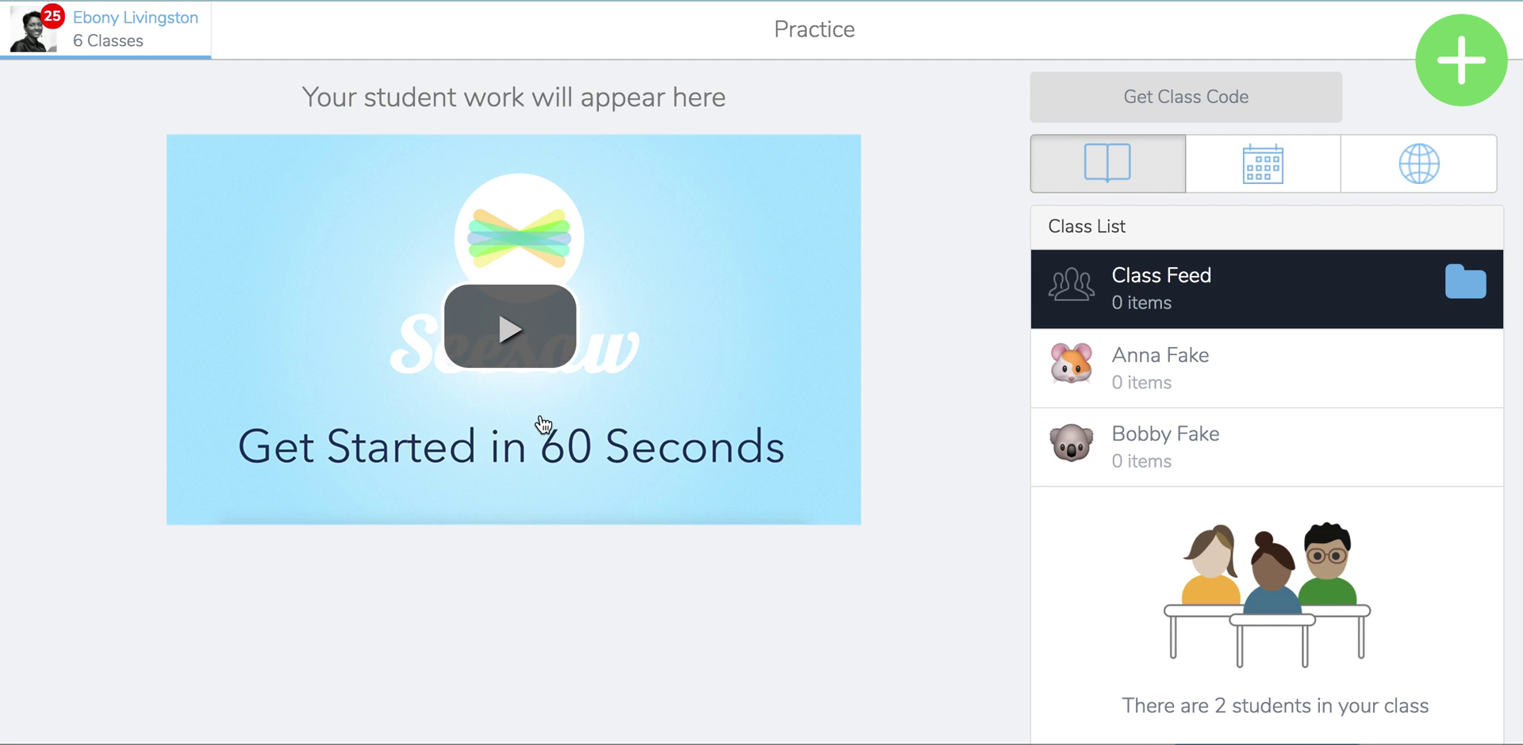
pyautogui.scroll(-1, 542, 424)
pyautogui.scroll(1, 542, 424)
pyautogui.click(1461, 76)
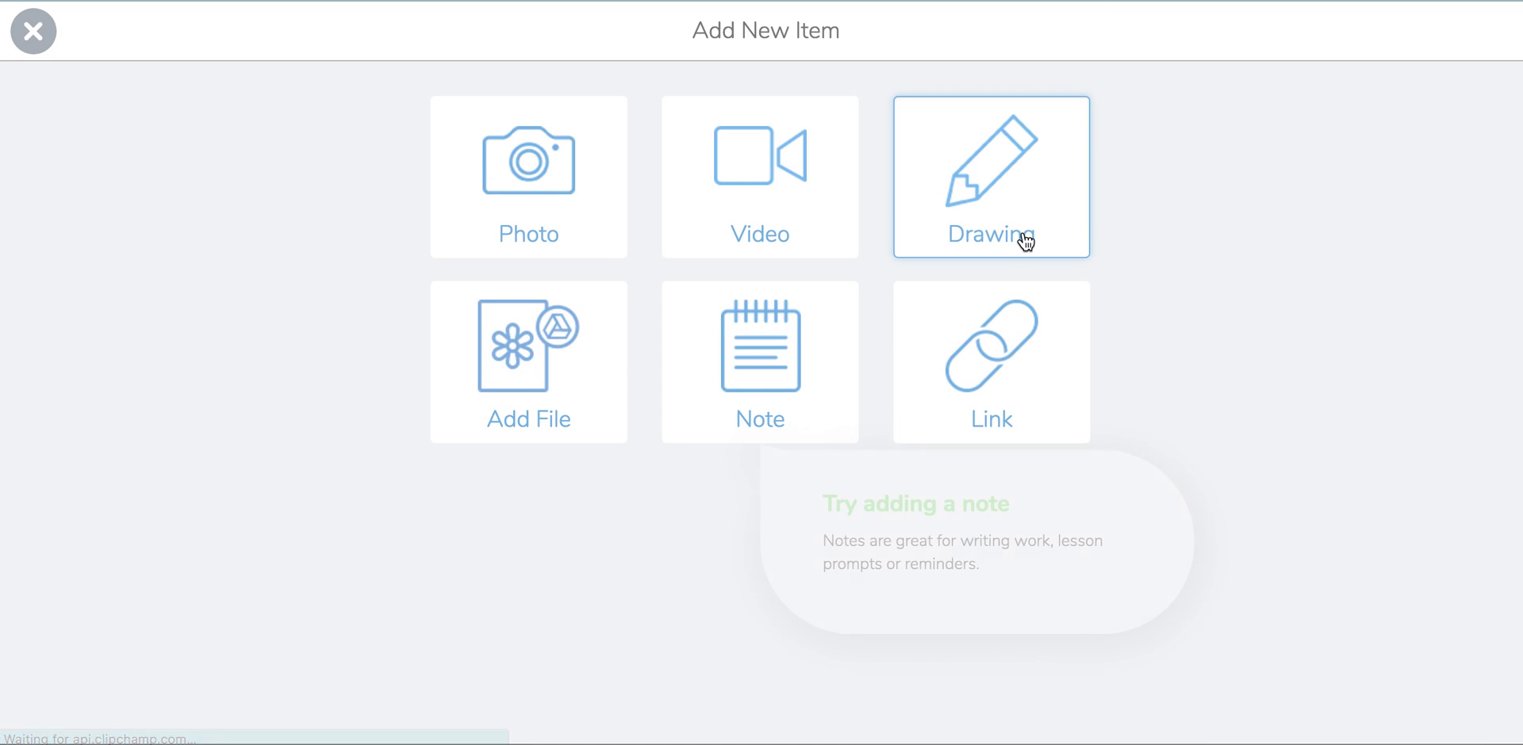
pyautogui.click(1111, 398)
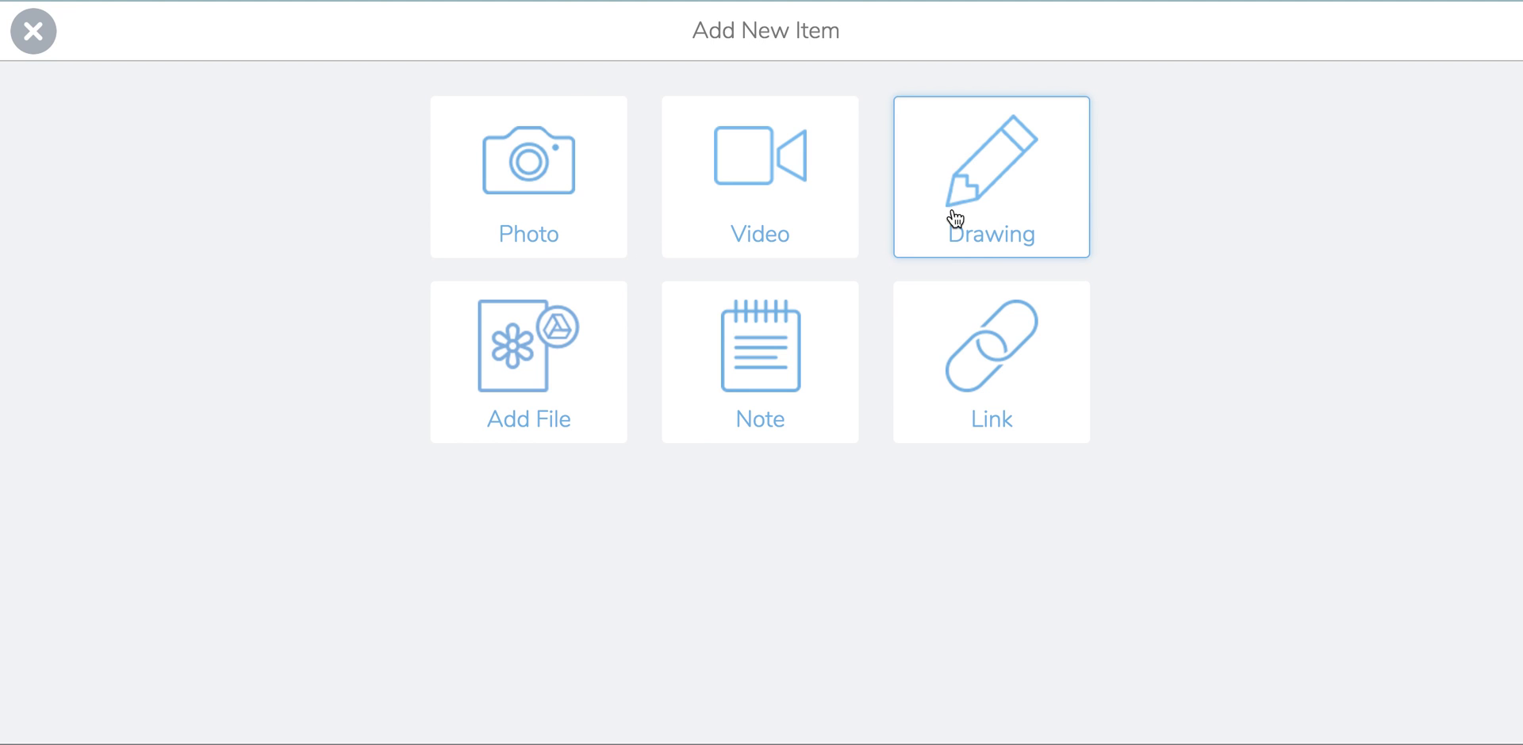
pyautogui.click(1061, 230)
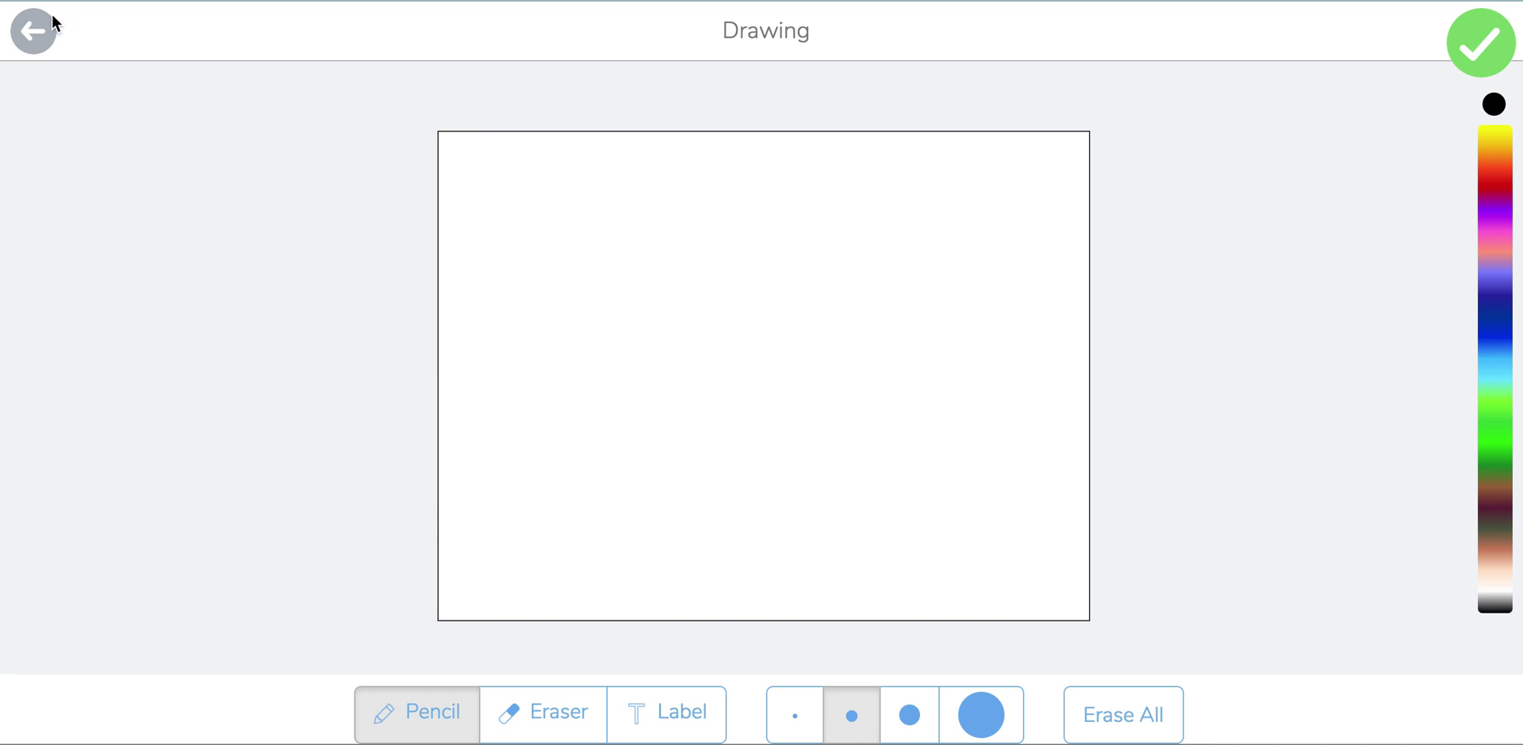
pyautogui.click(31, 31)
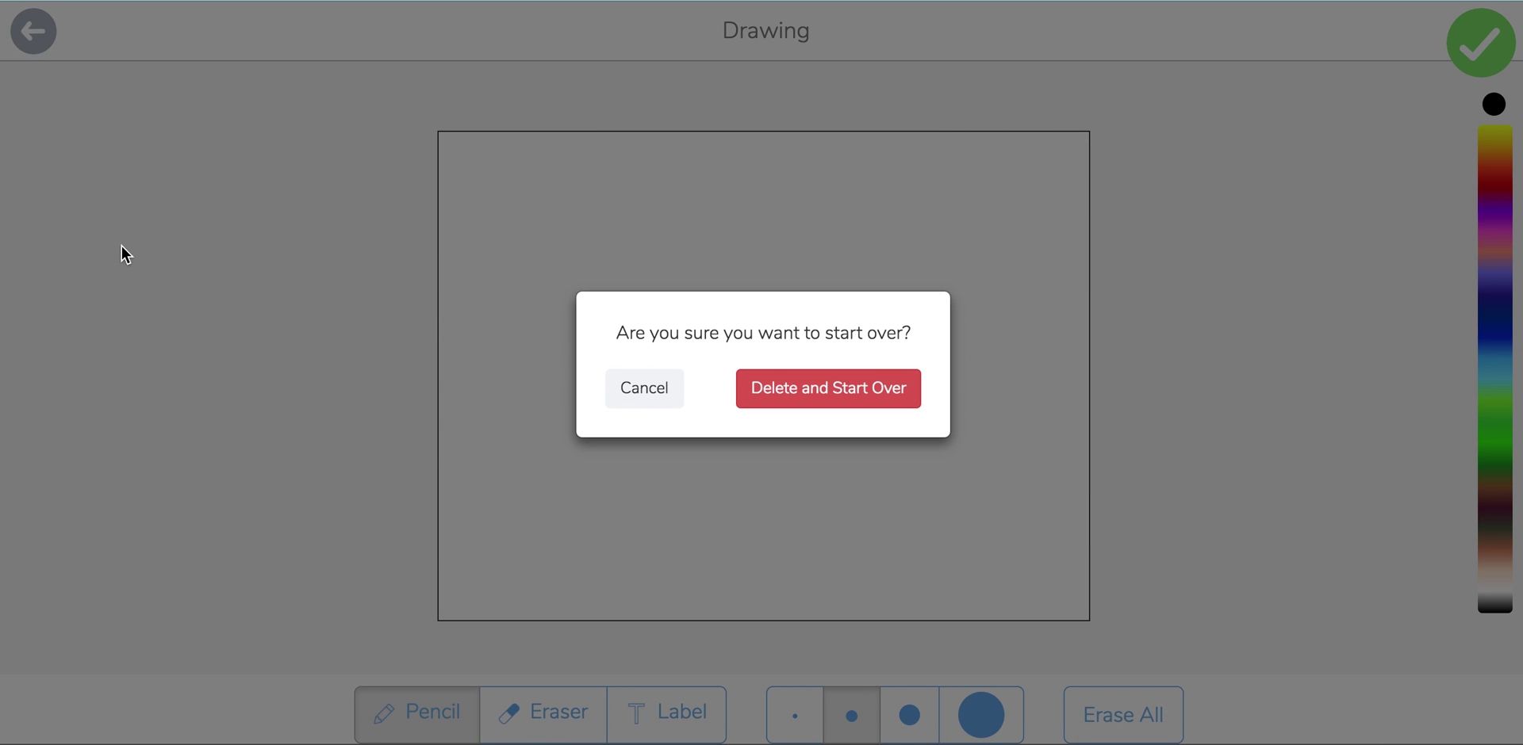
pyautogui.click(813, 401)
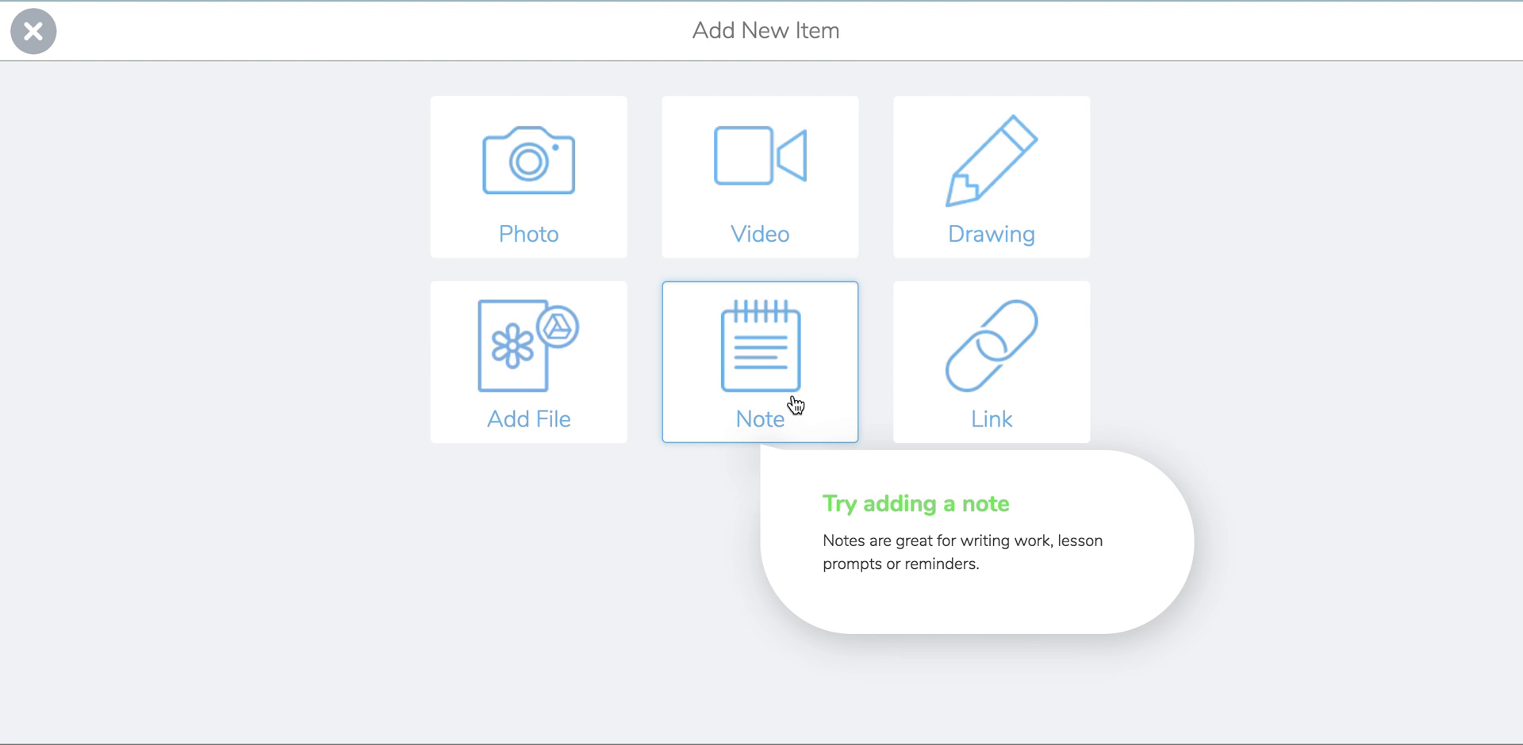
# - Create a note reading "Welcome to SeeSaw." and continue to the student selection without adding audio
pyautogui.click(787, 403)
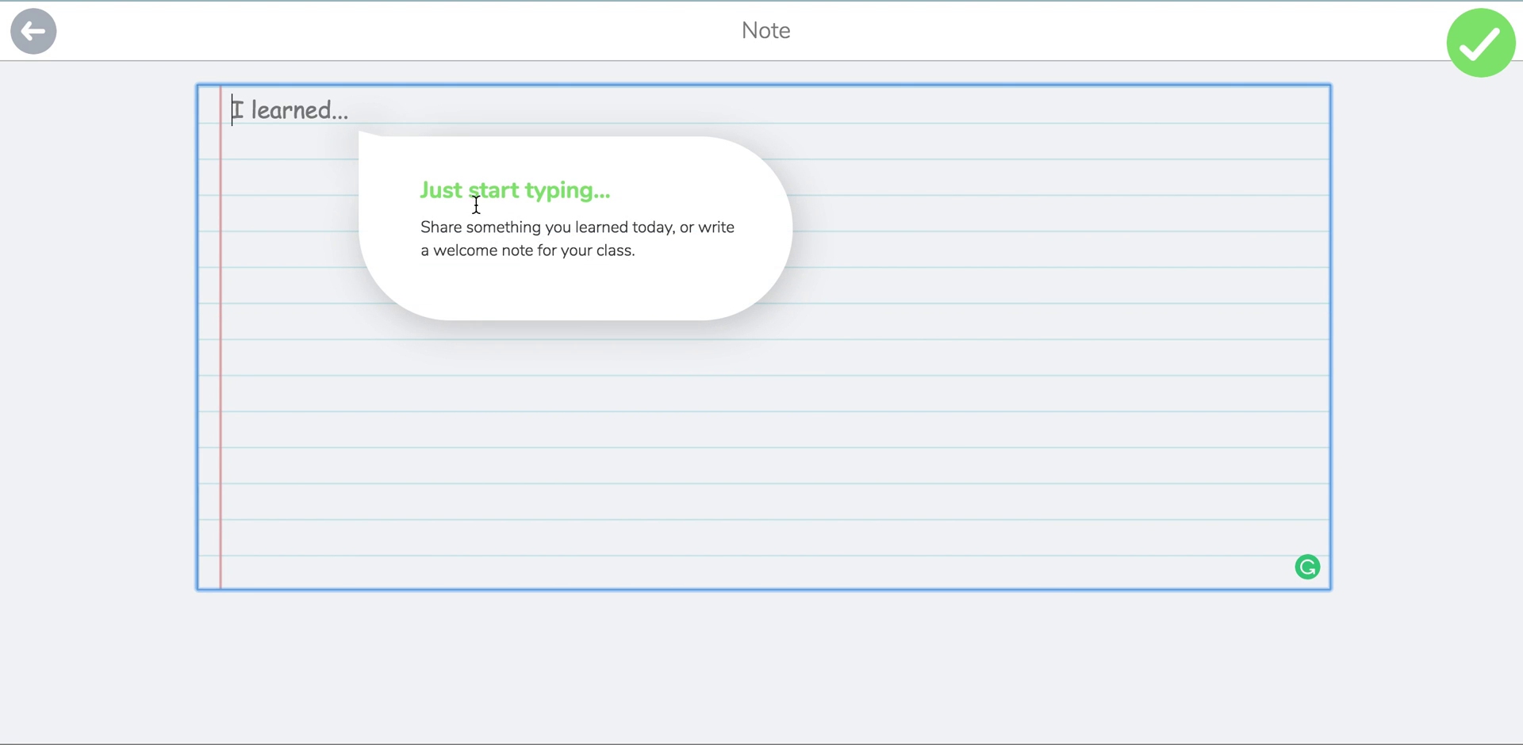
pyautogui.write('W')
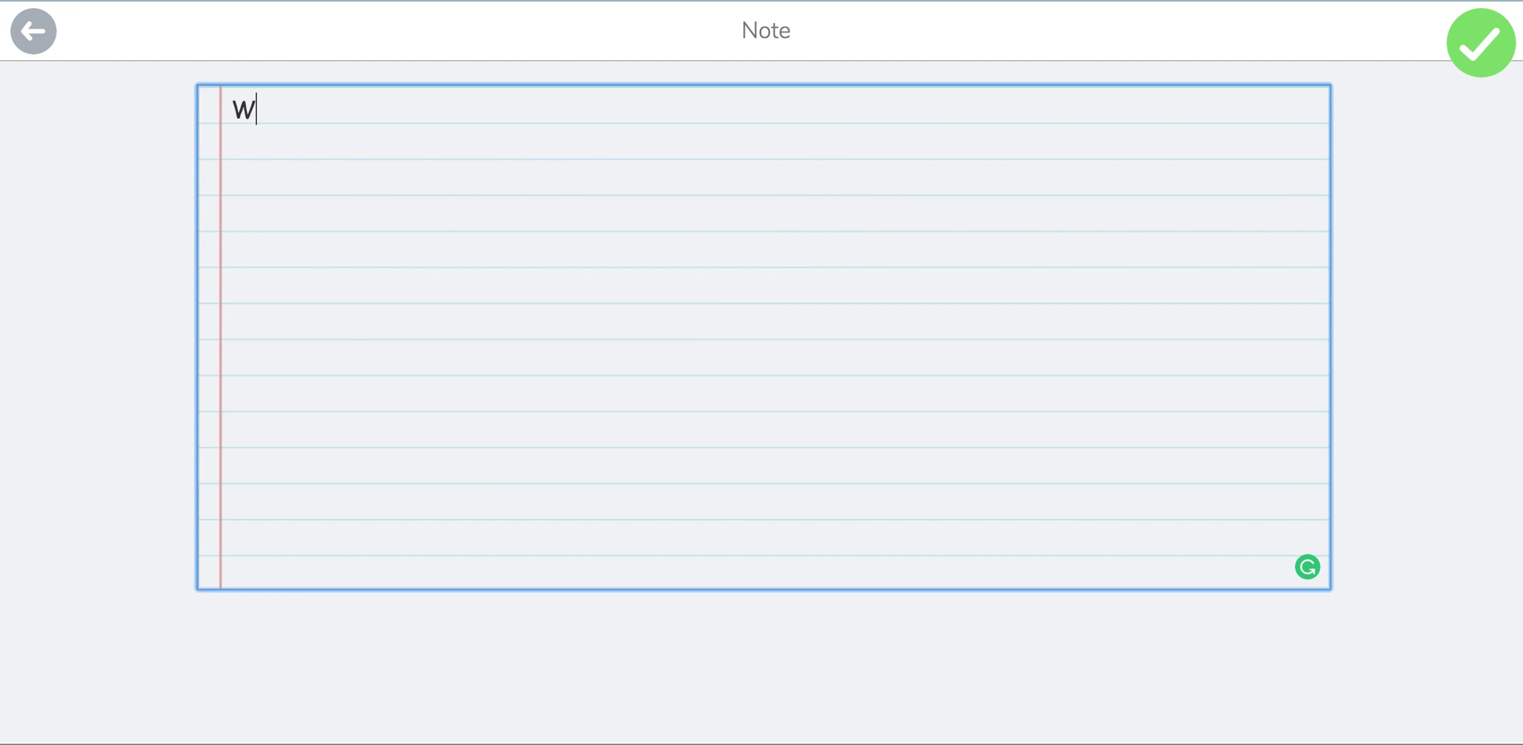
pyautogui.write('elcome to S')
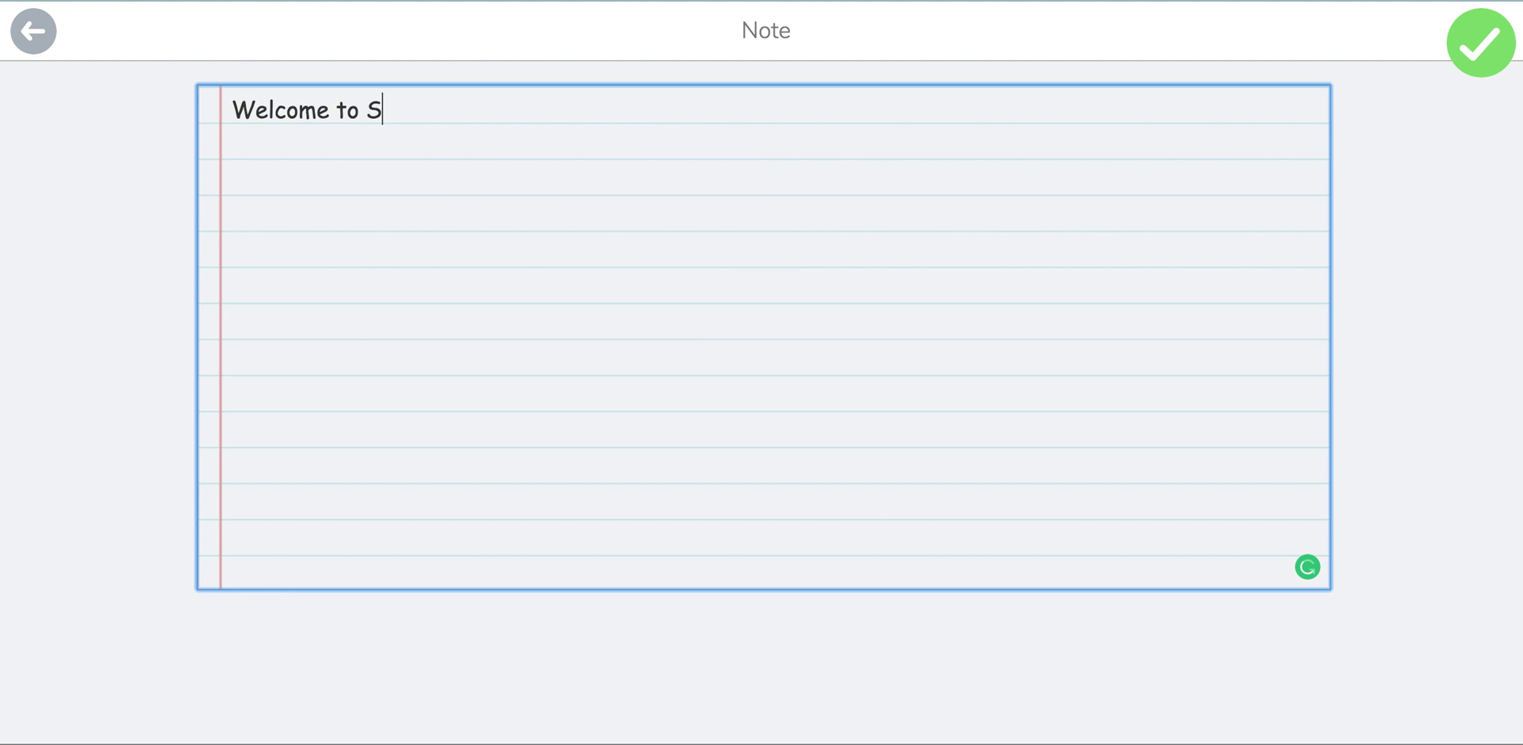
pyautogui.write('eeSaw.')
pyautogui.click(1485, 46)
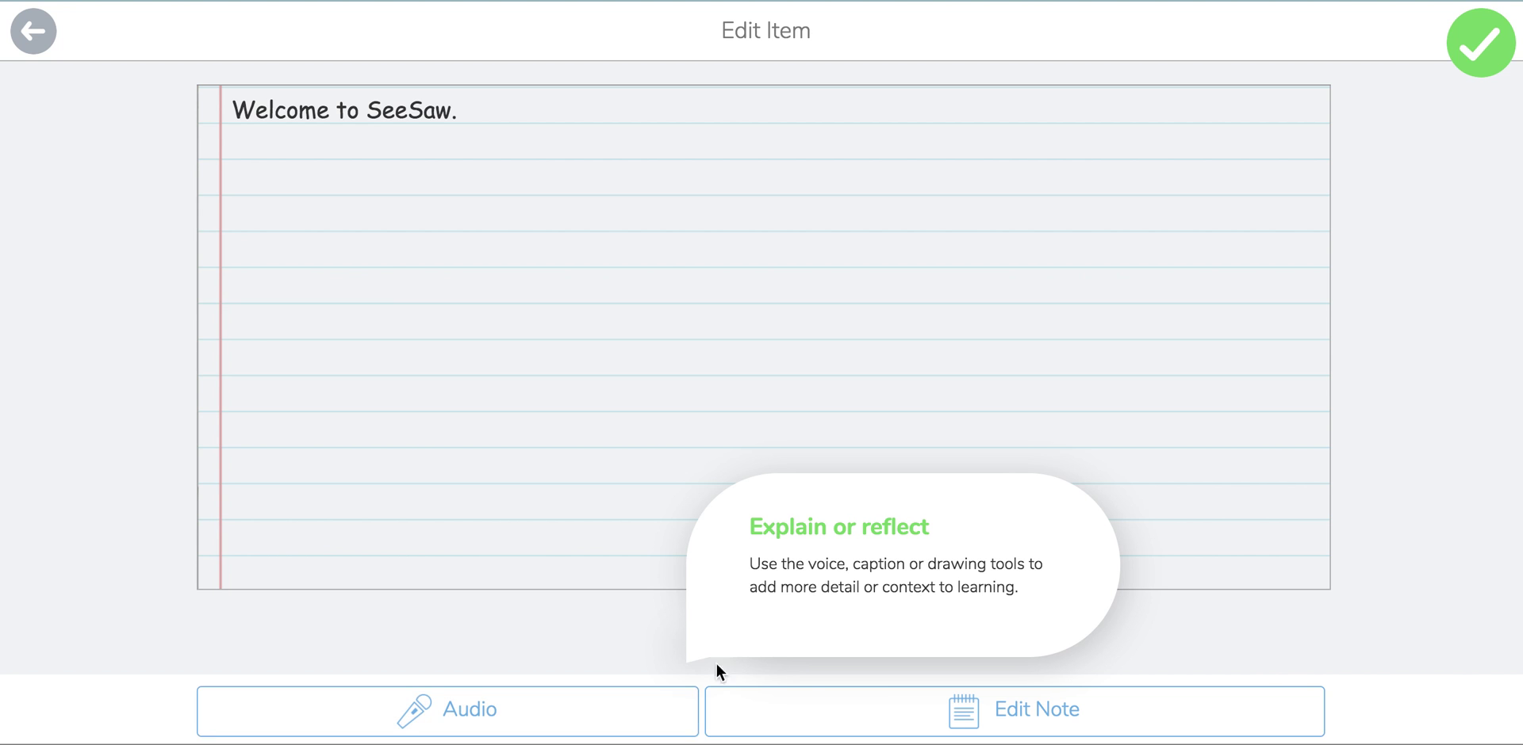
pyautogui.click(1480, 46)
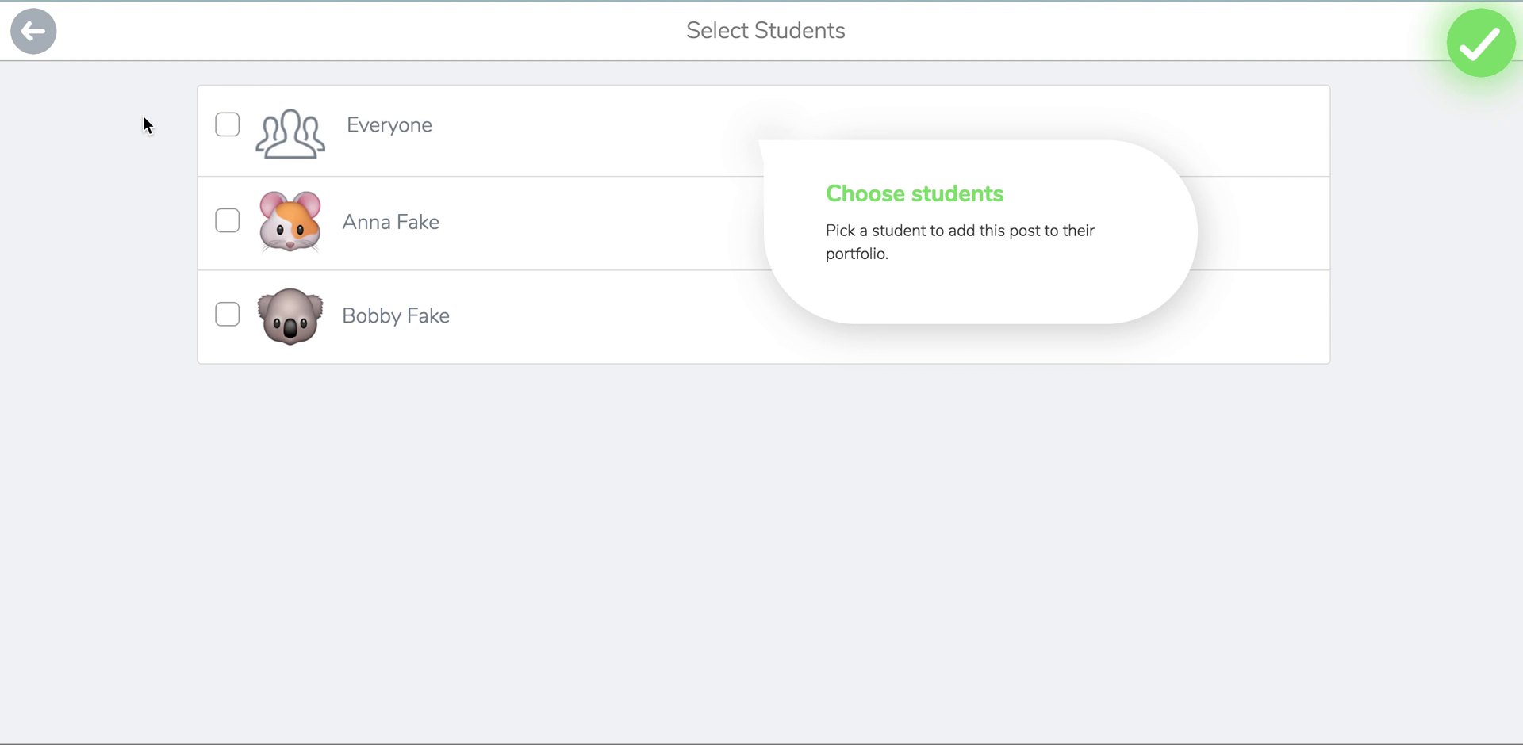
pyautogui.click(227, 126)
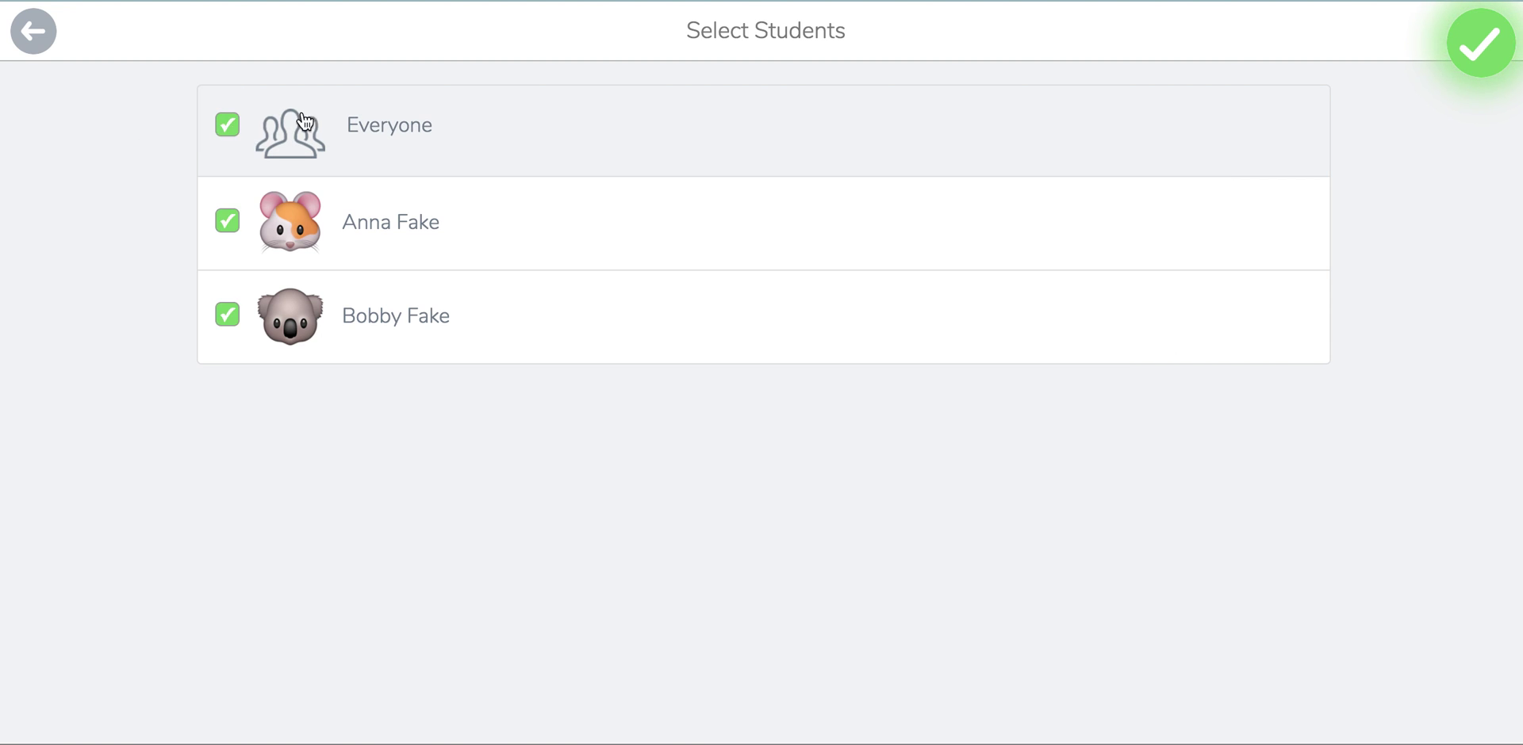
pyautogui.click(228, 125)
pyautogui.click(228, 221)
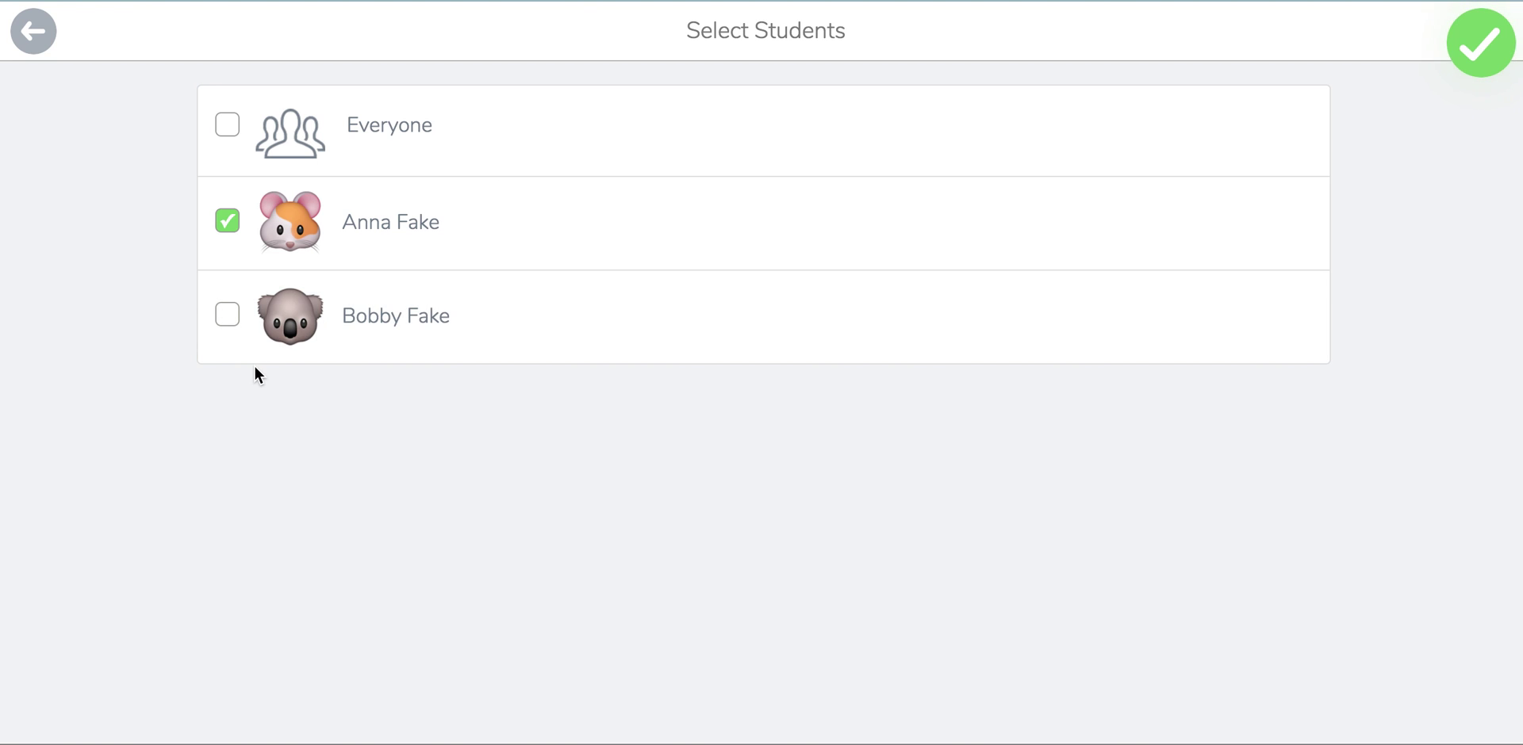
pyautogui.click(227, 313)
pyautogui.click(229, 133)
pyautogui.click(228, 126)
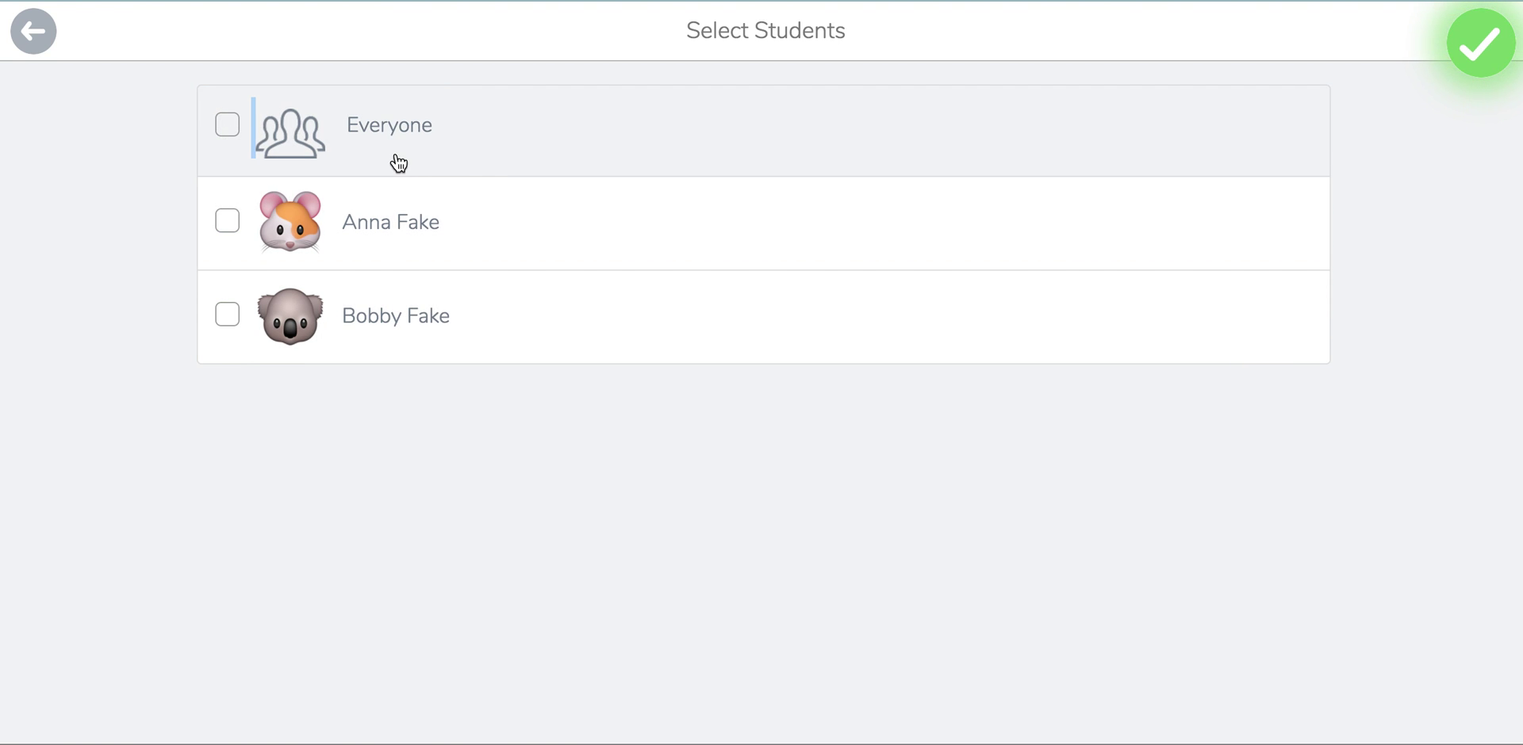
# - Post the welcome note to Everyone and open the new post from the class feed
pyautogui.click(228, 125)
pyautogui.click(1480, 43)
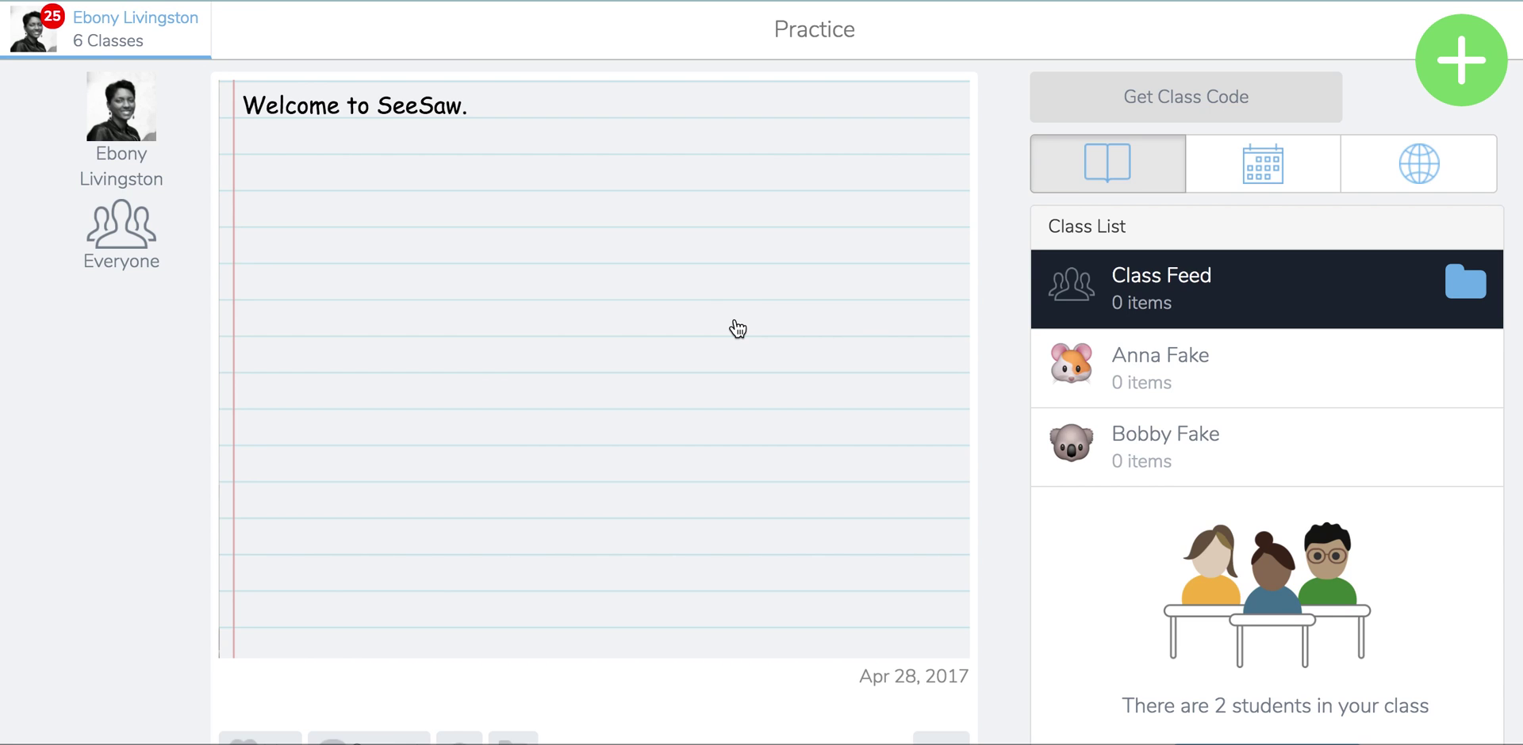
pyautogui.click(736, 327)
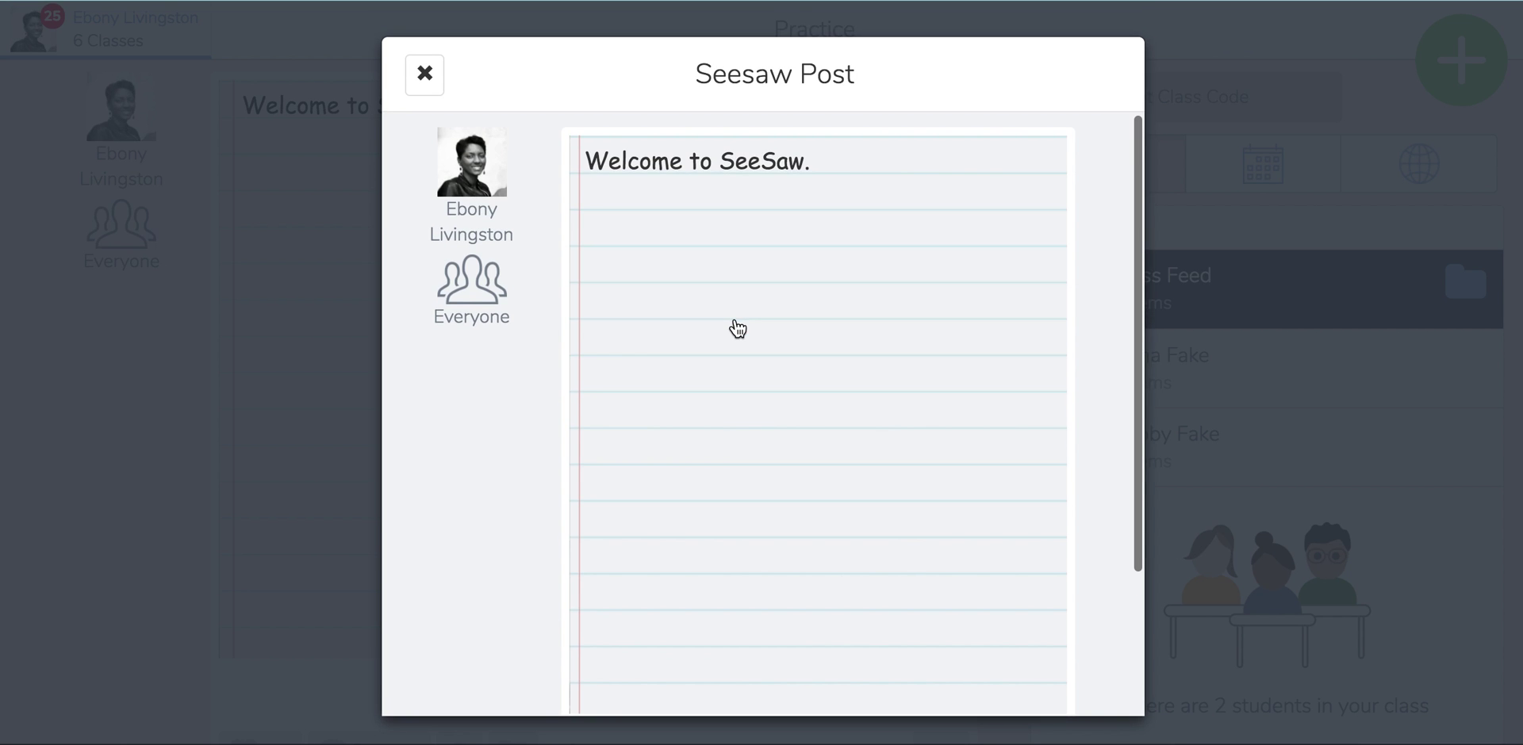
# - Read through the opened welcome post, close it, and examine the post and its response options in the class feed
pyautogui.scroll(-5, 737, 328)
pyautogui.scroll(5, 738, 327)
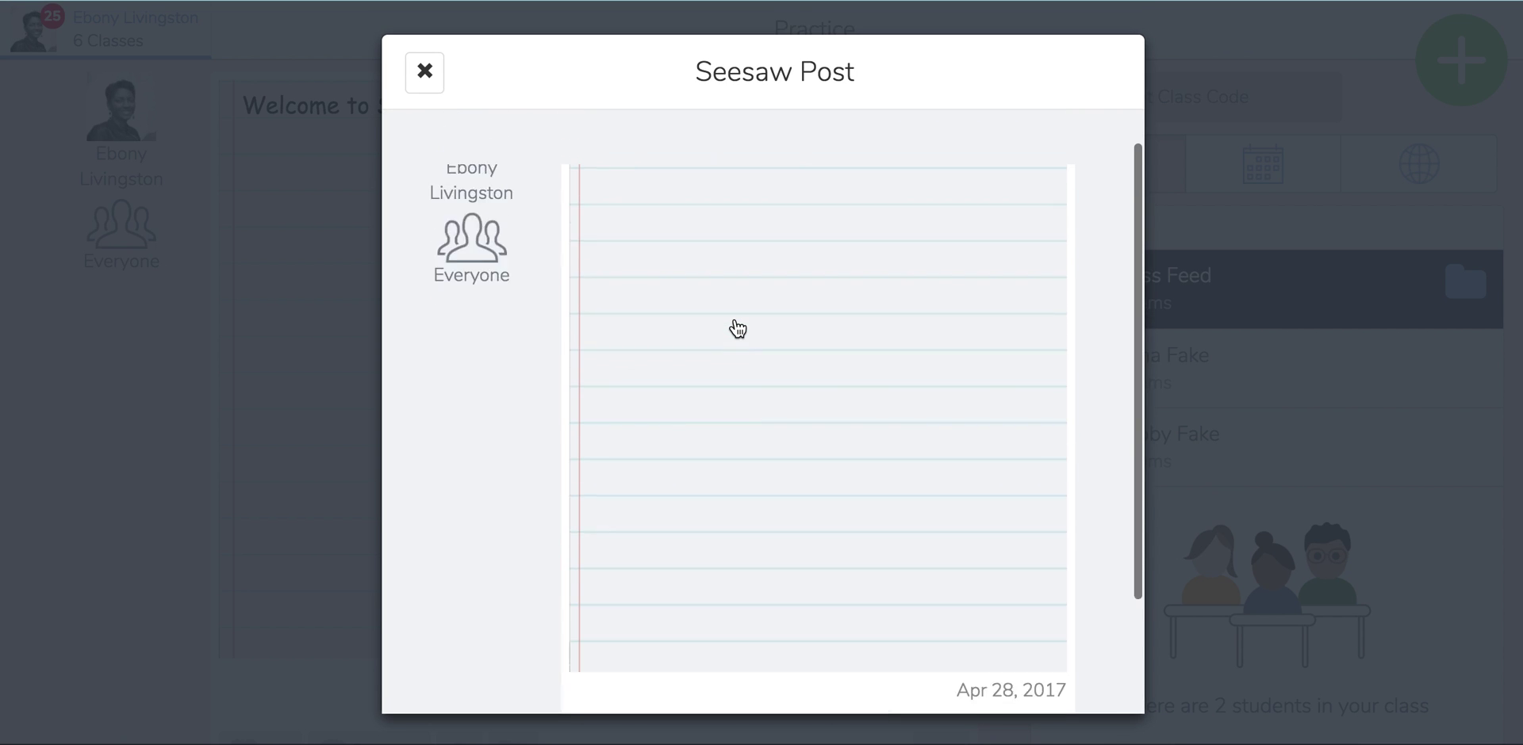
pyautogui.click(425, 73)
pyautogui.scroll(-5, 619, 367)
pyautogui.scroll(5, 621, 364)
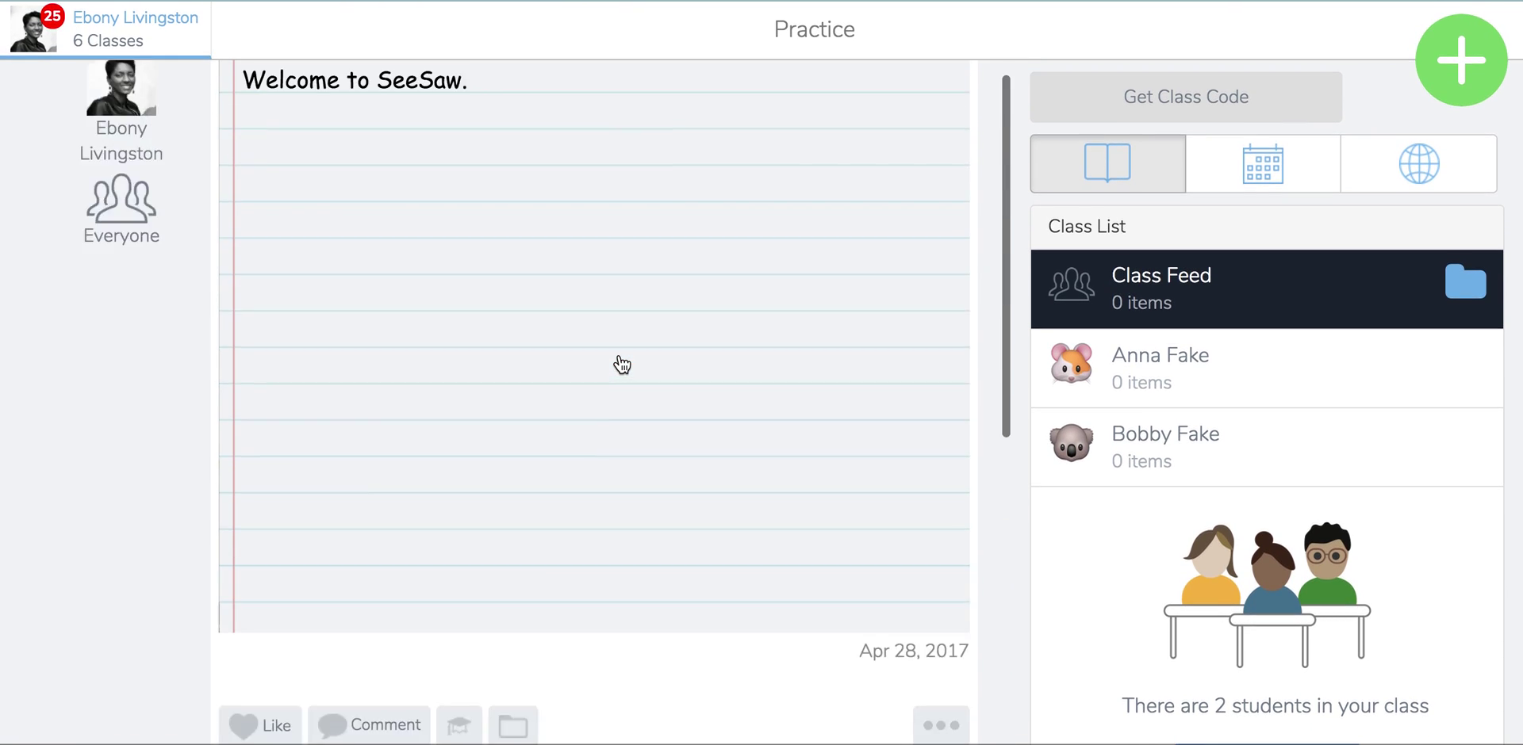
pyautogui.scroll(-5, 622, 365)
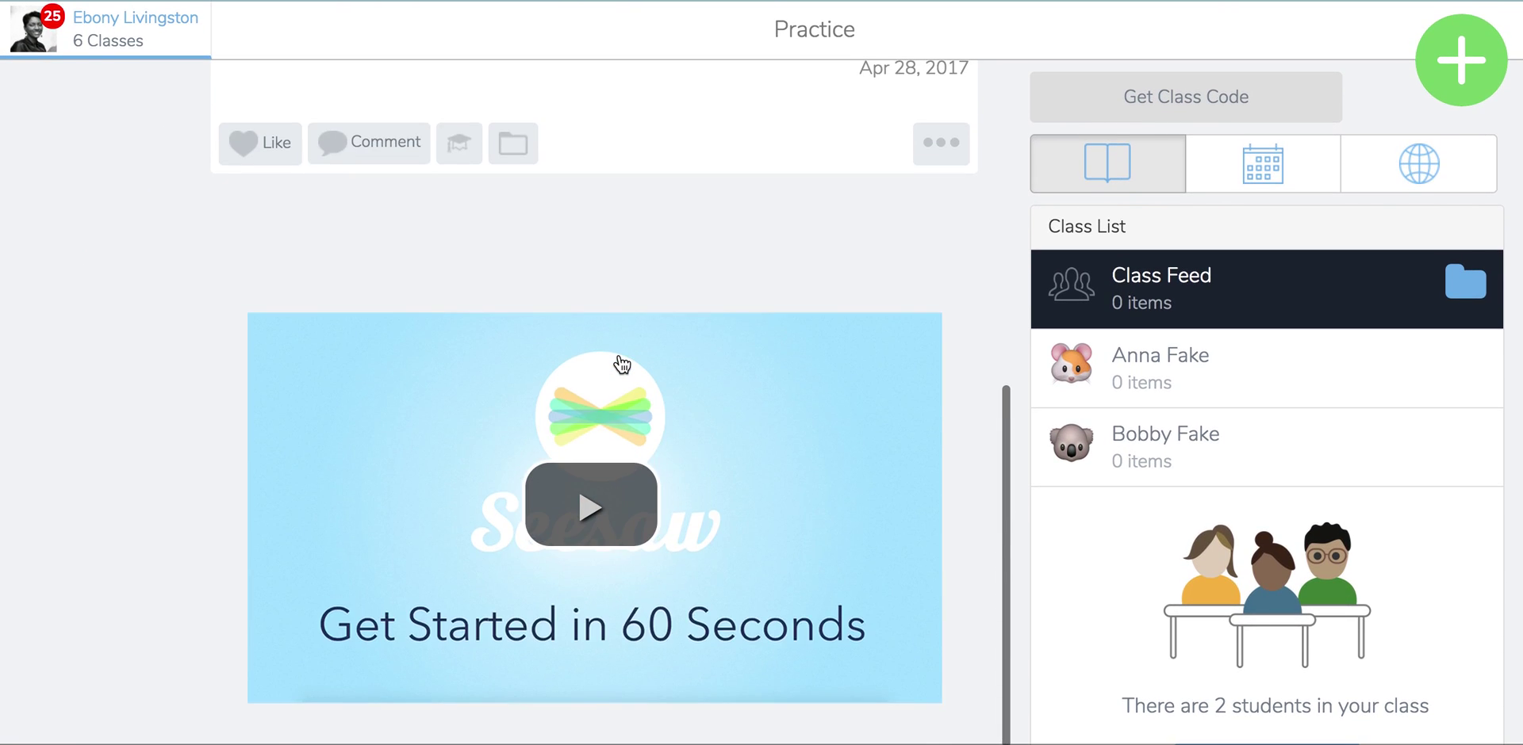
pyautogui.scroll(5, 620, 365)
pyautogui.scroll(-3, 619, 364)
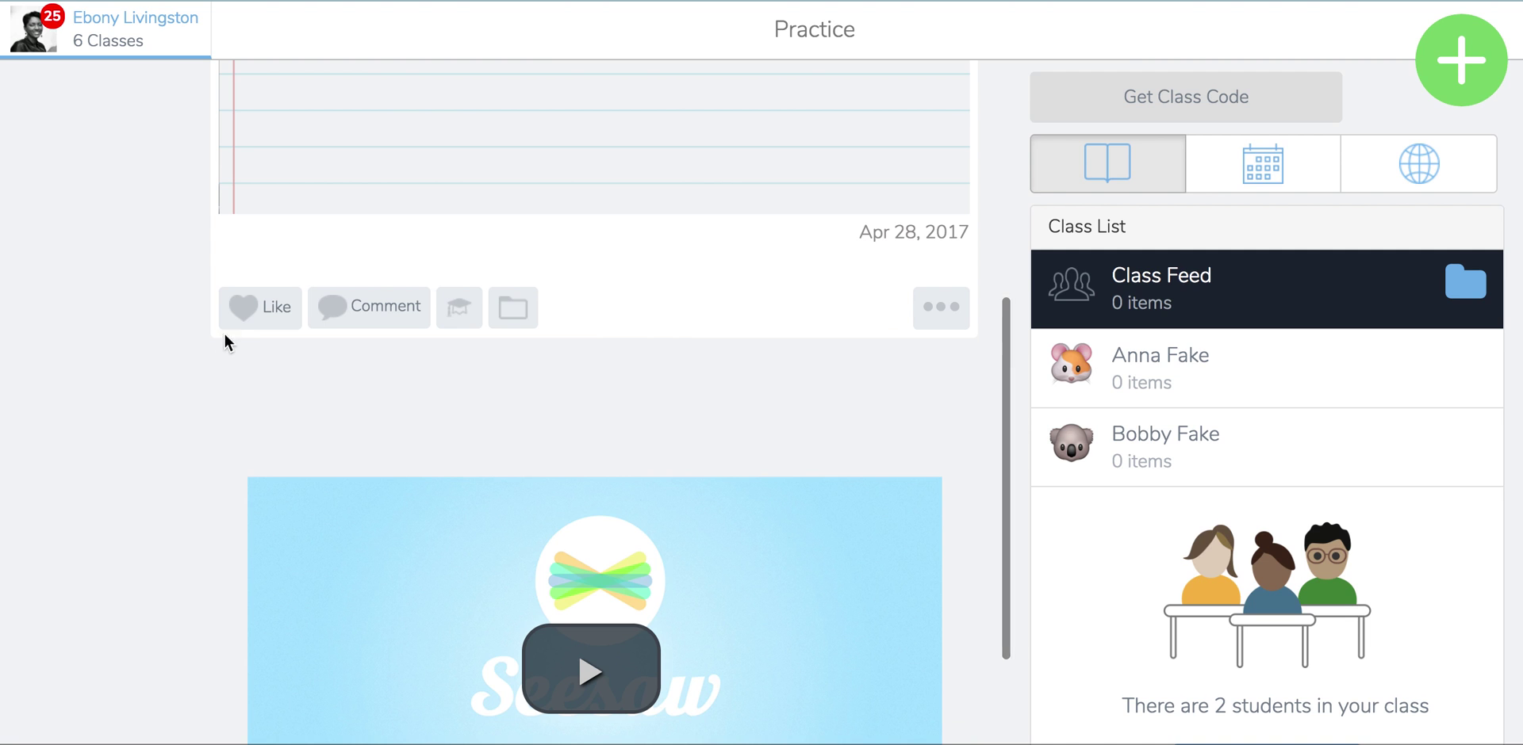
pyautogui.scroll(5, 687, 367)
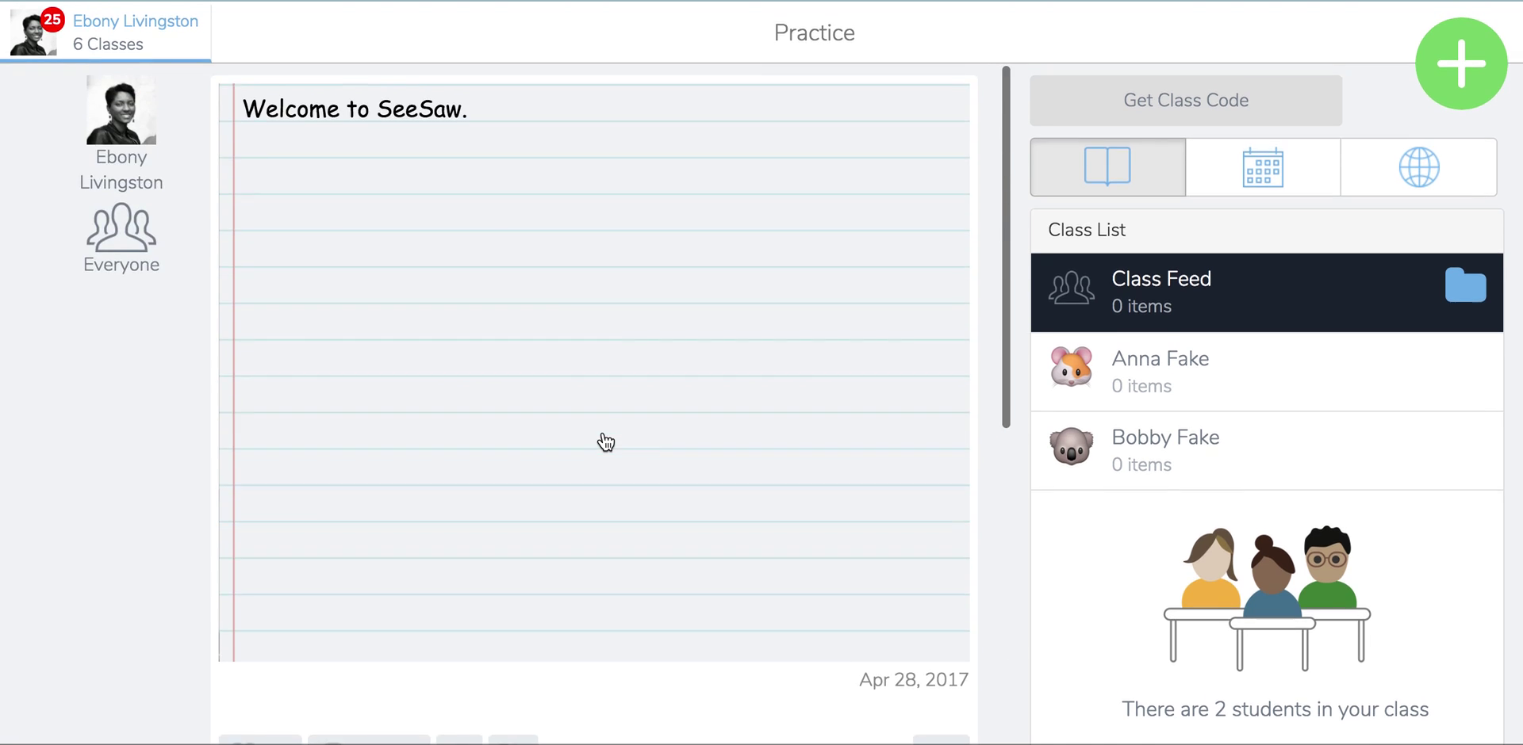
# - Open the voice comment recorder on the welcome post, allow microphone access, and close it without recording
pyautogui.scroll(-4, 605, 442)
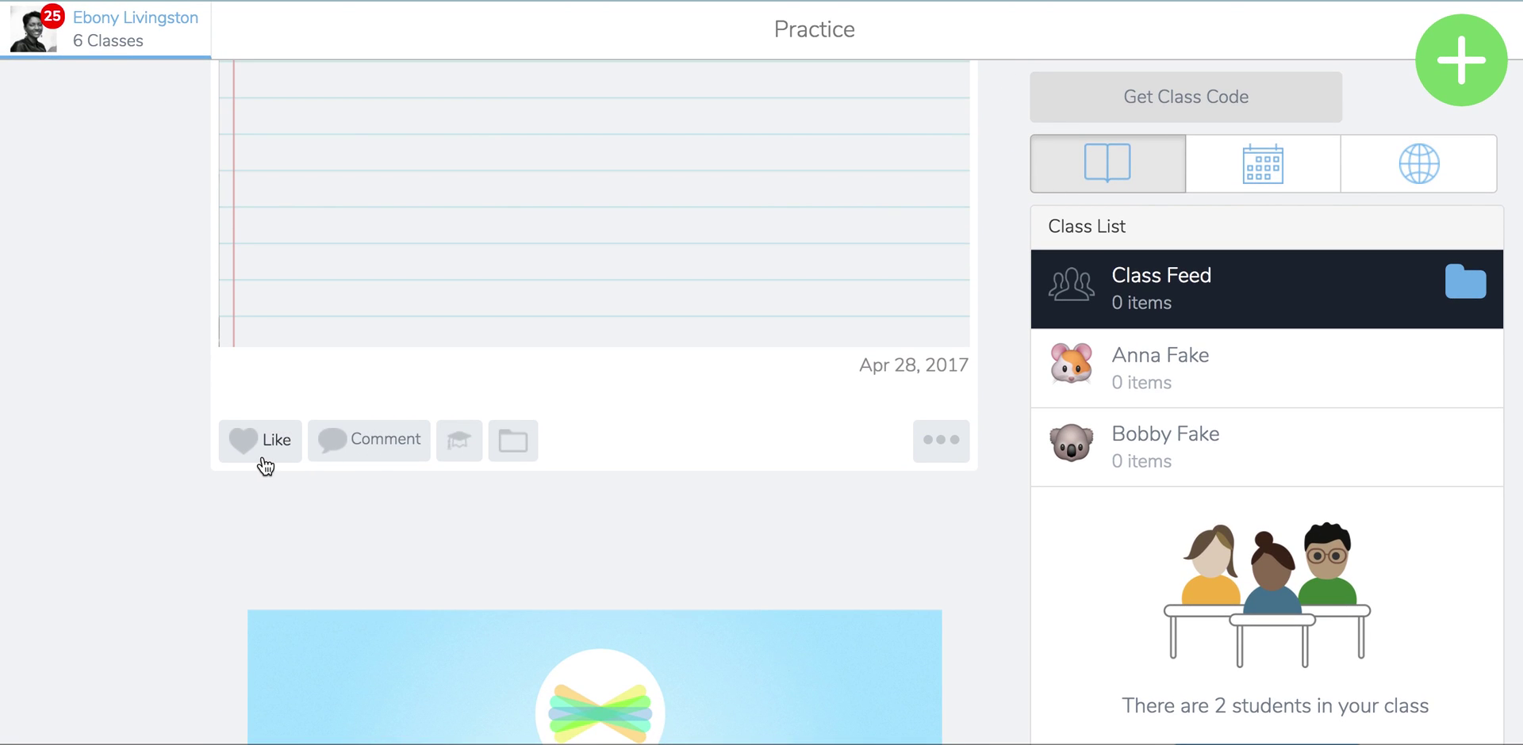
pyautogui.click(396, 449)
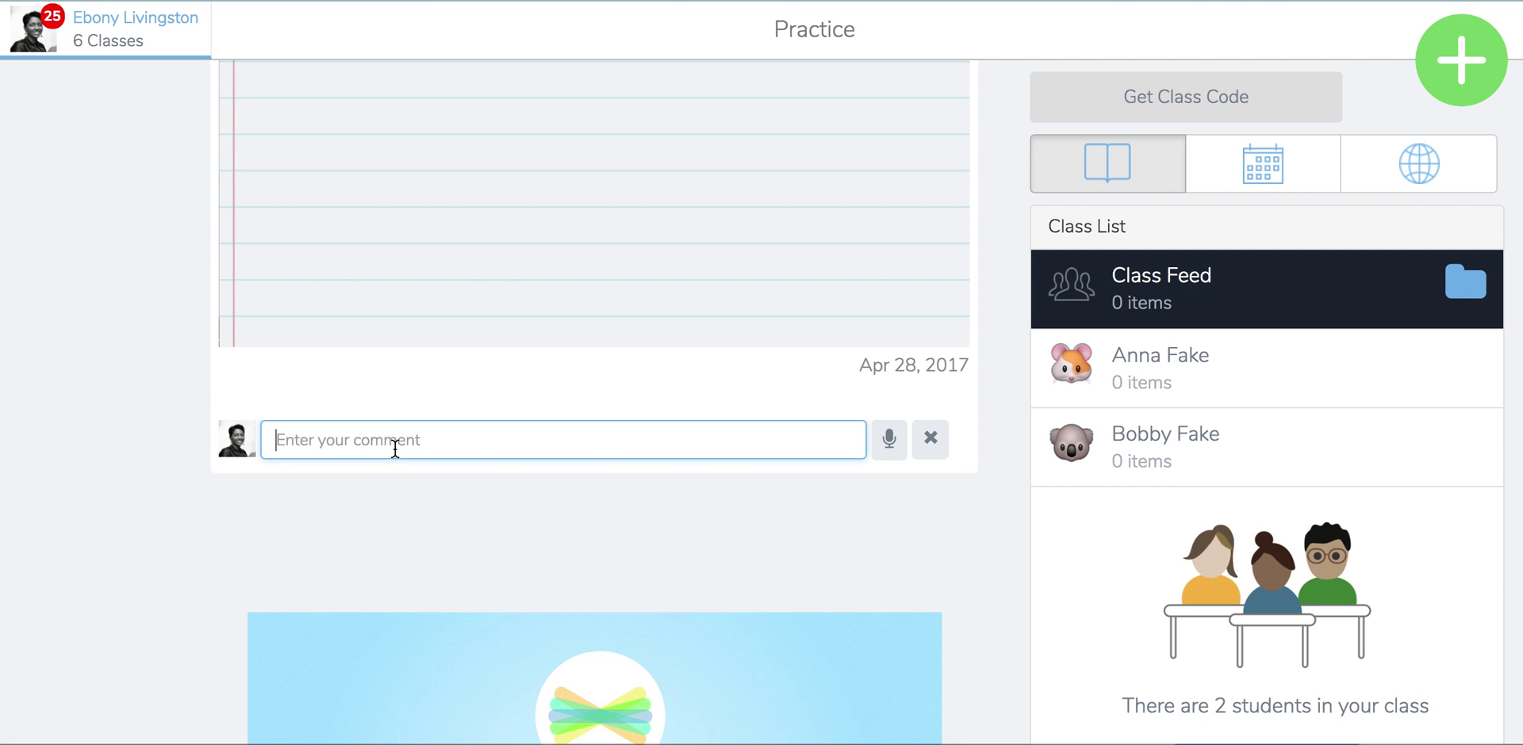
pyautogui.click(889, 449)
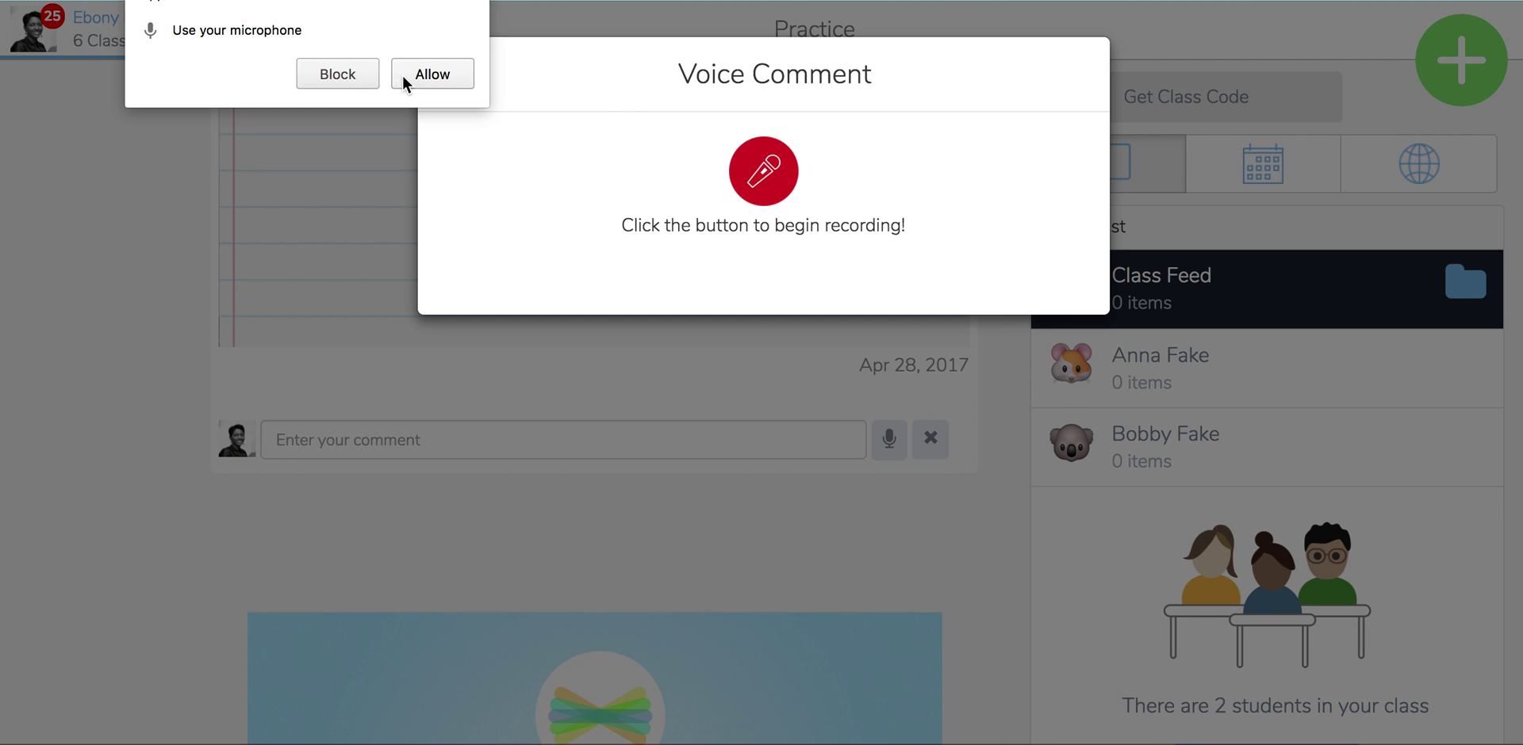
pyautogui.click(429, 75)
pyautogui.click(448, 72)
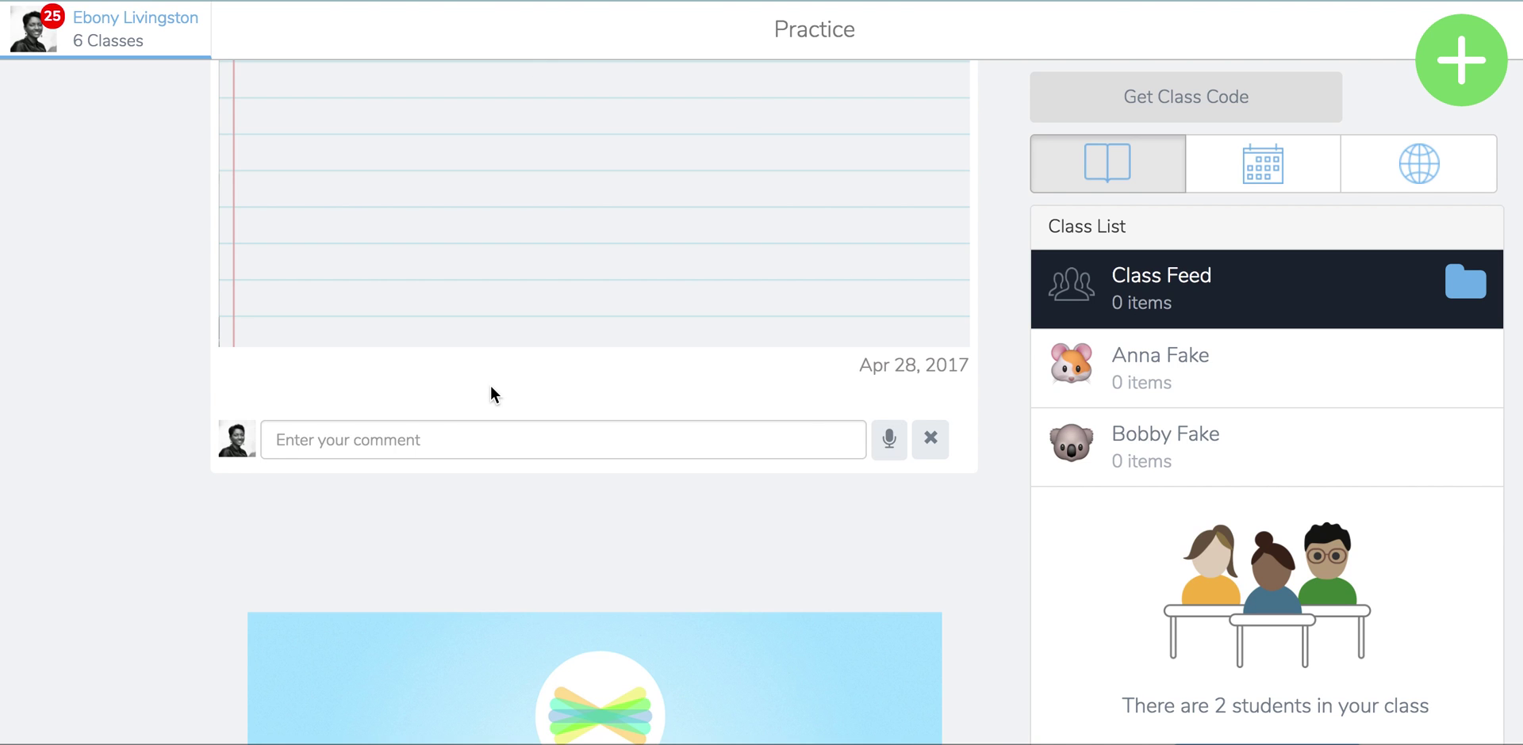
pyautogui.scroll(2, 493, 396)
pyautogui.scroll(3, 493, 395)
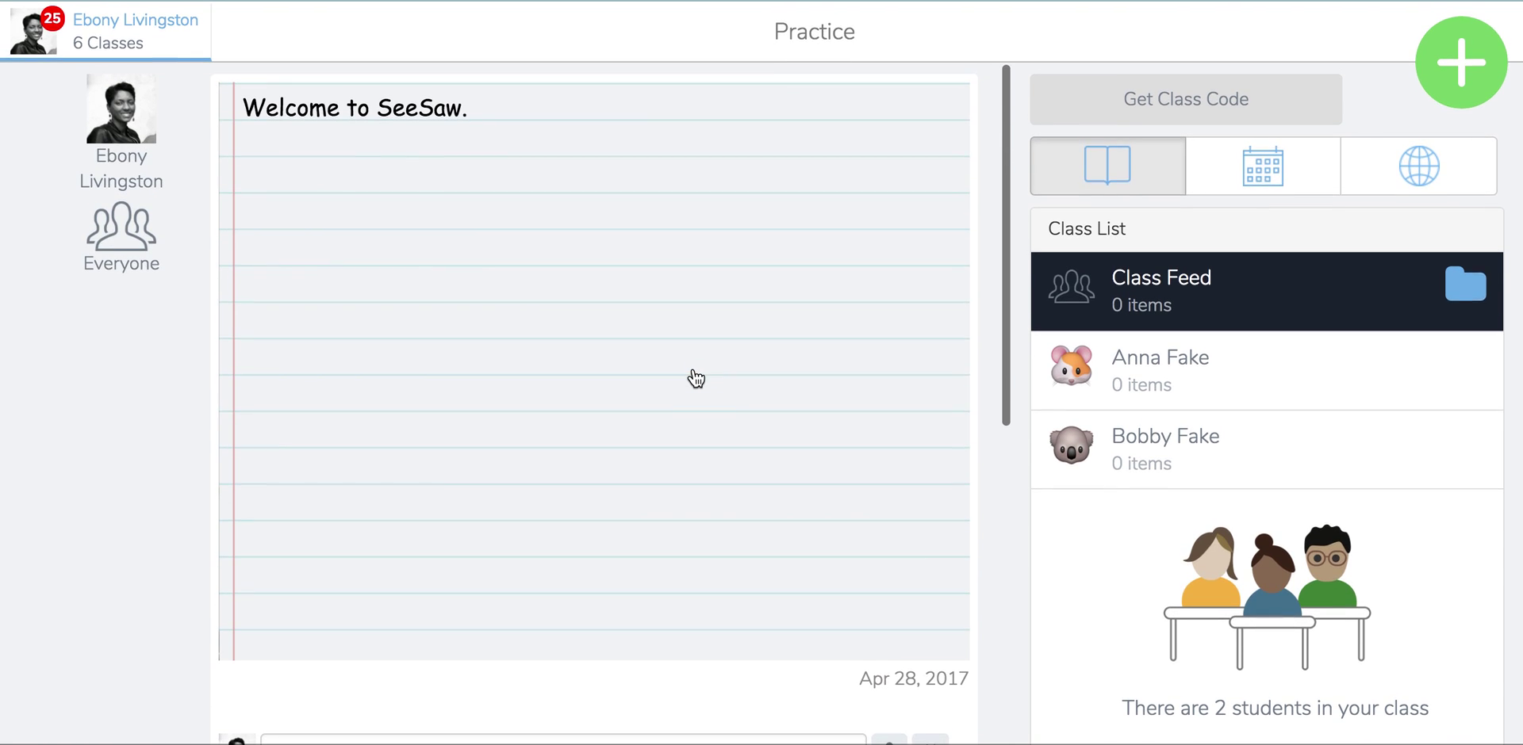
# - Open the Practice class's management settings, view the options for inviting a co-teacher, and return without inviting anyone
pyautogui.click(31, 47)
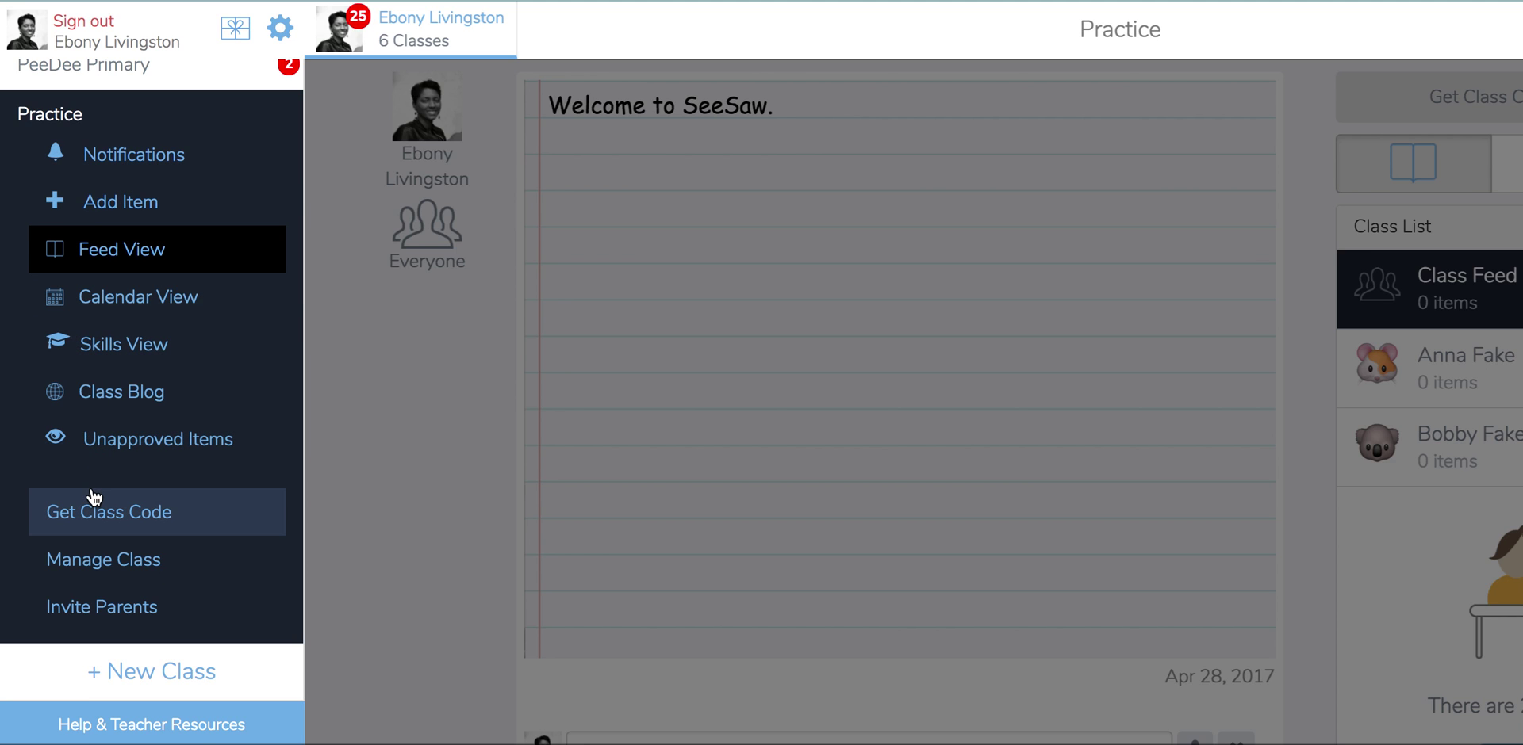
pyautogui.click(92, 561)
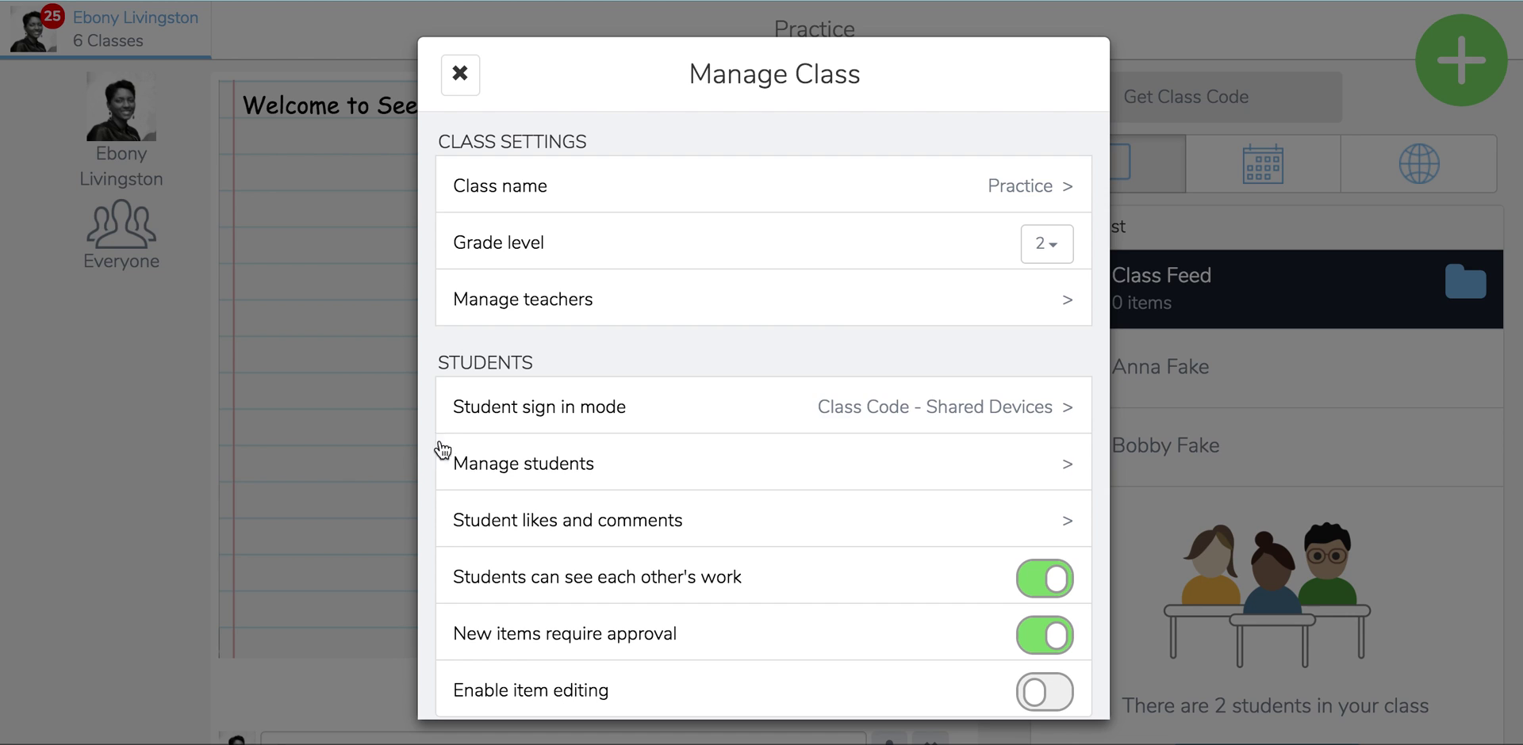
pyautogui.scroll(-1, 769, 222)
pyautogui.click(762, 219)
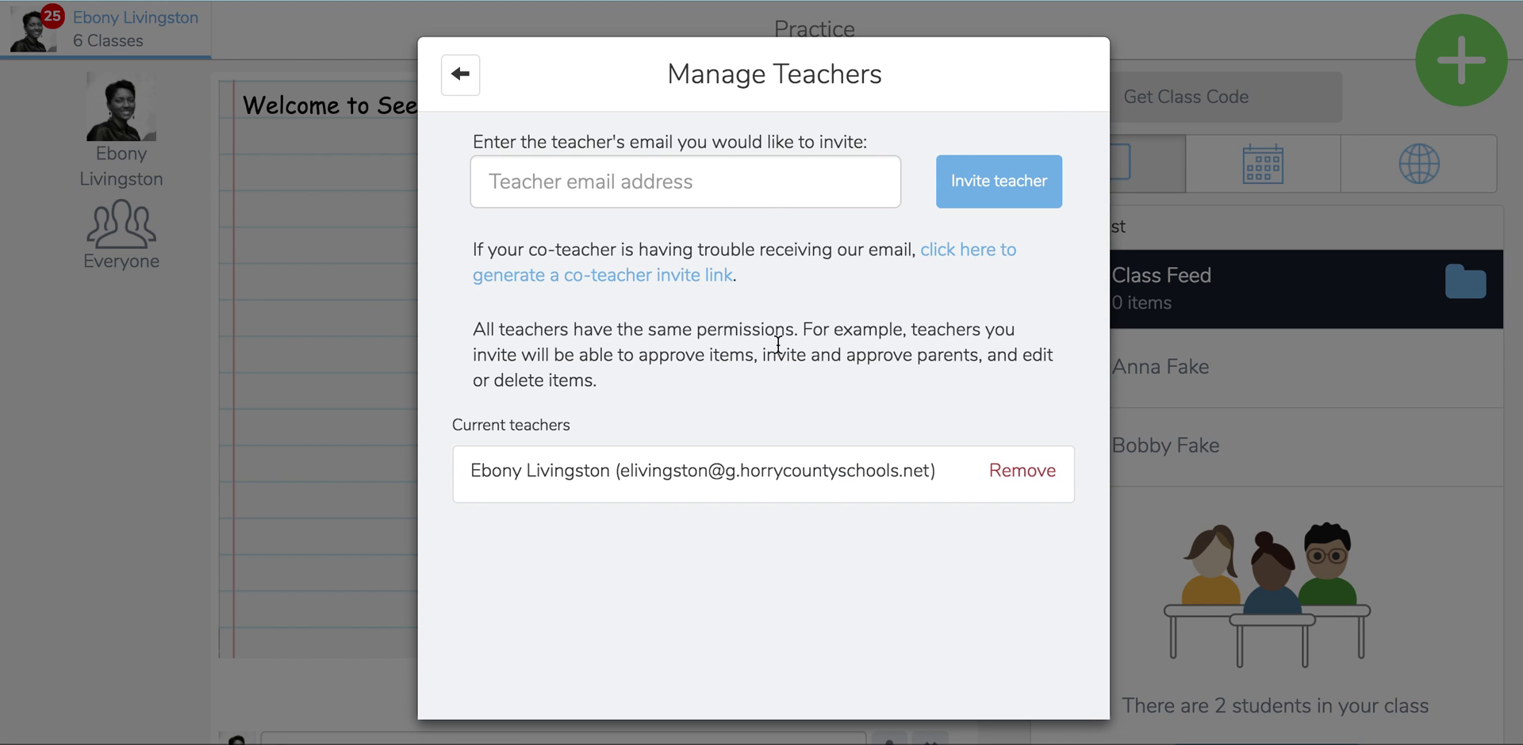
pyautogui.click(655, 192)
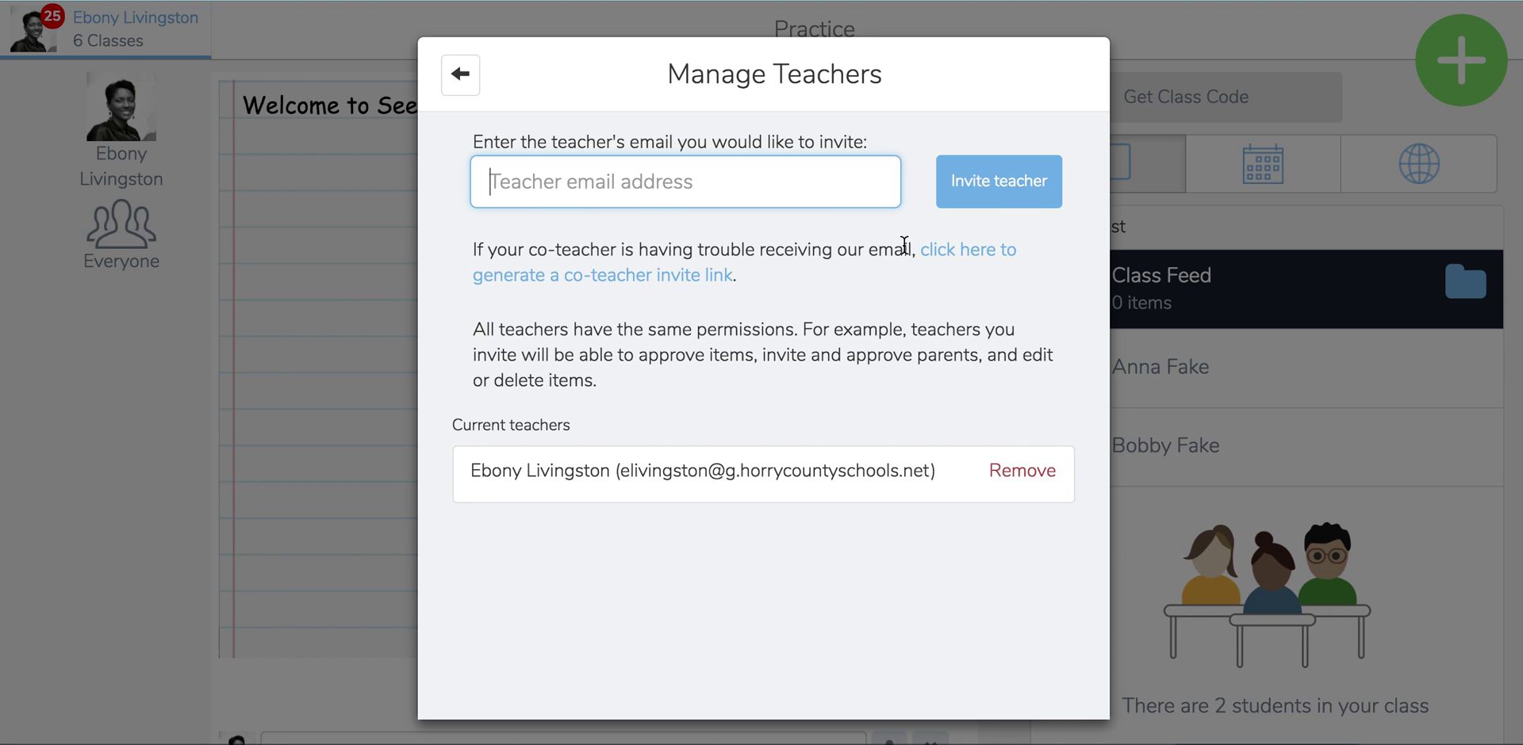
pyautogui.click(782, 426)
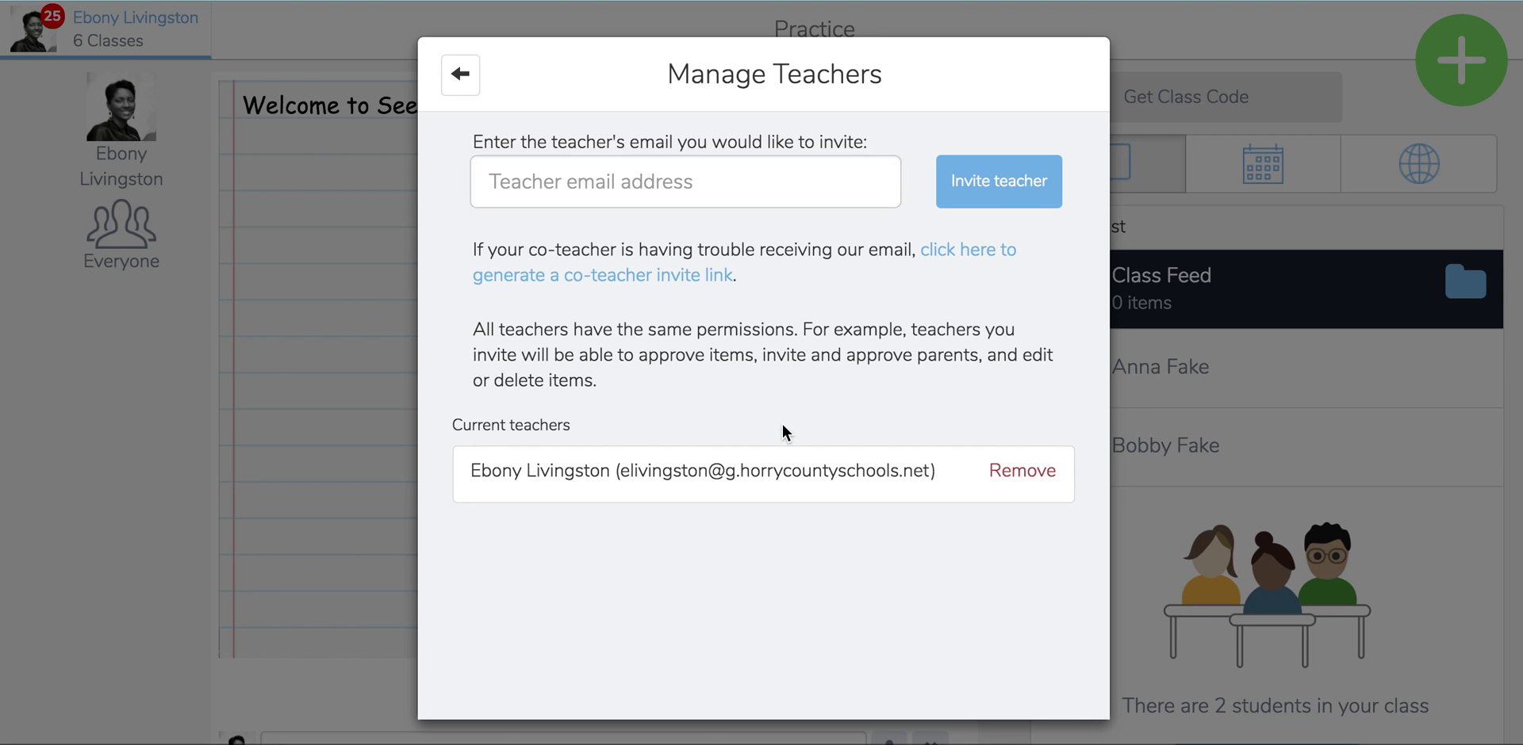
pyautogui.click(460, 74)
# - Review the available student sign in modes and return to the class settings without choosing a different one
pyautogui.scroll(-2, 628, 260)
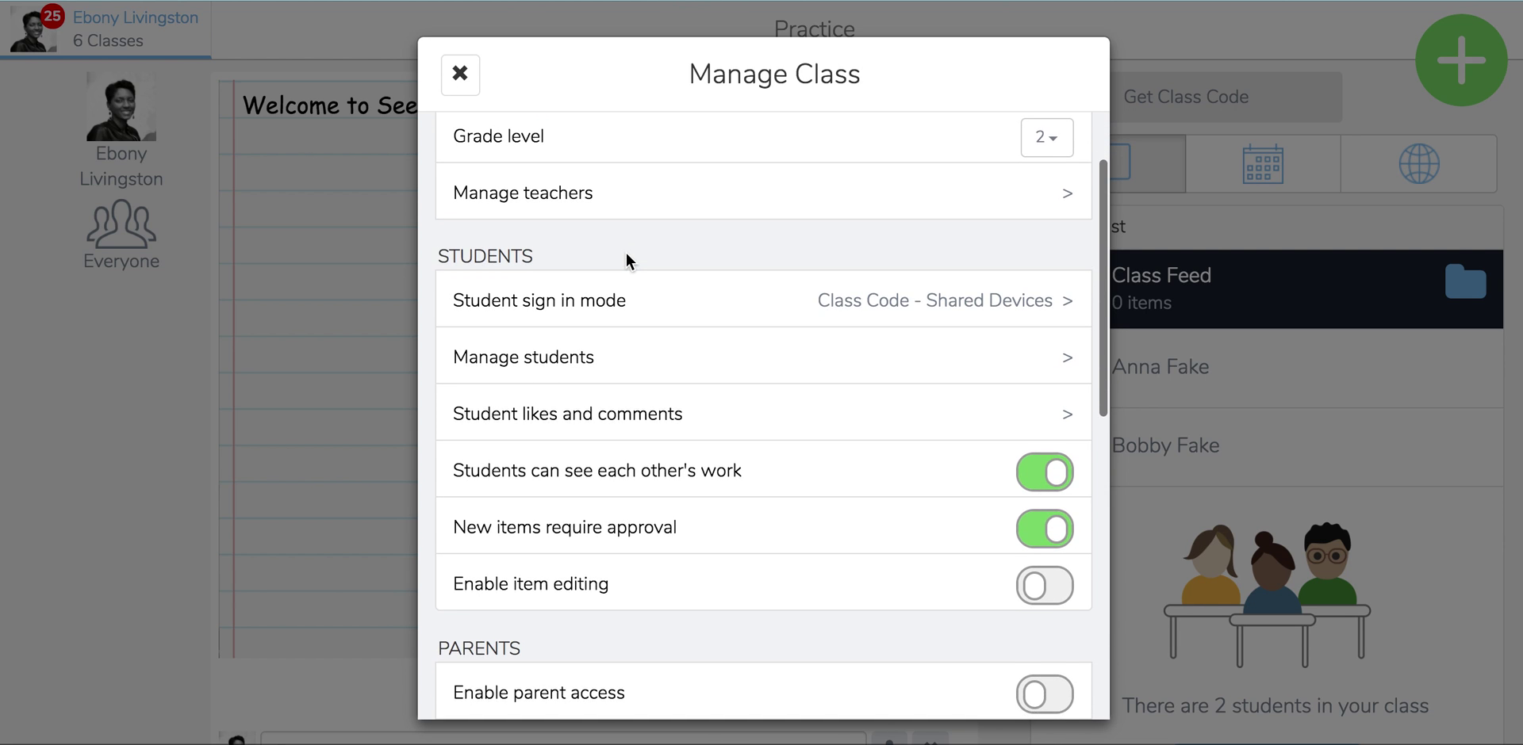
pyautogui.scroll(-1, 629, 260)
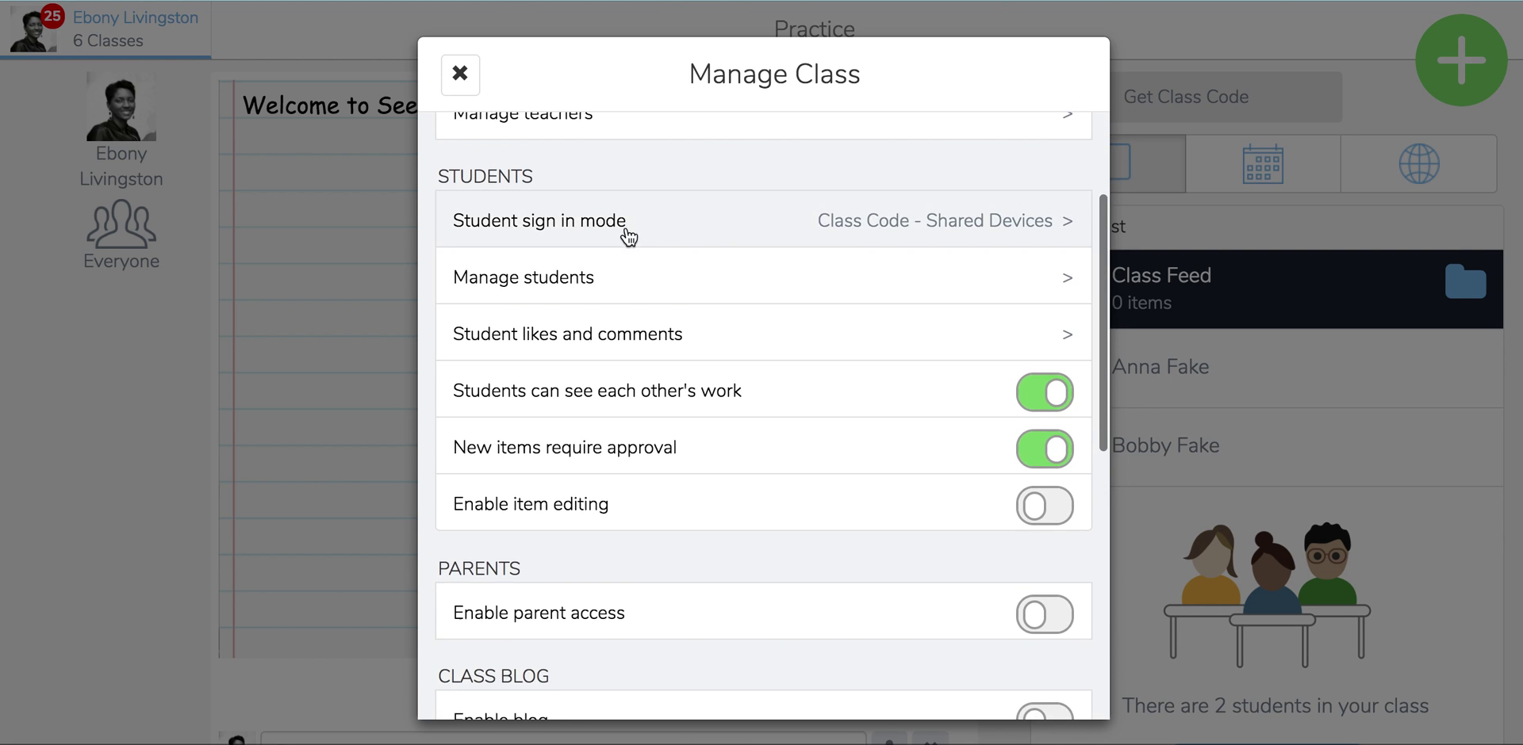
pyautogui.click(792, 233)
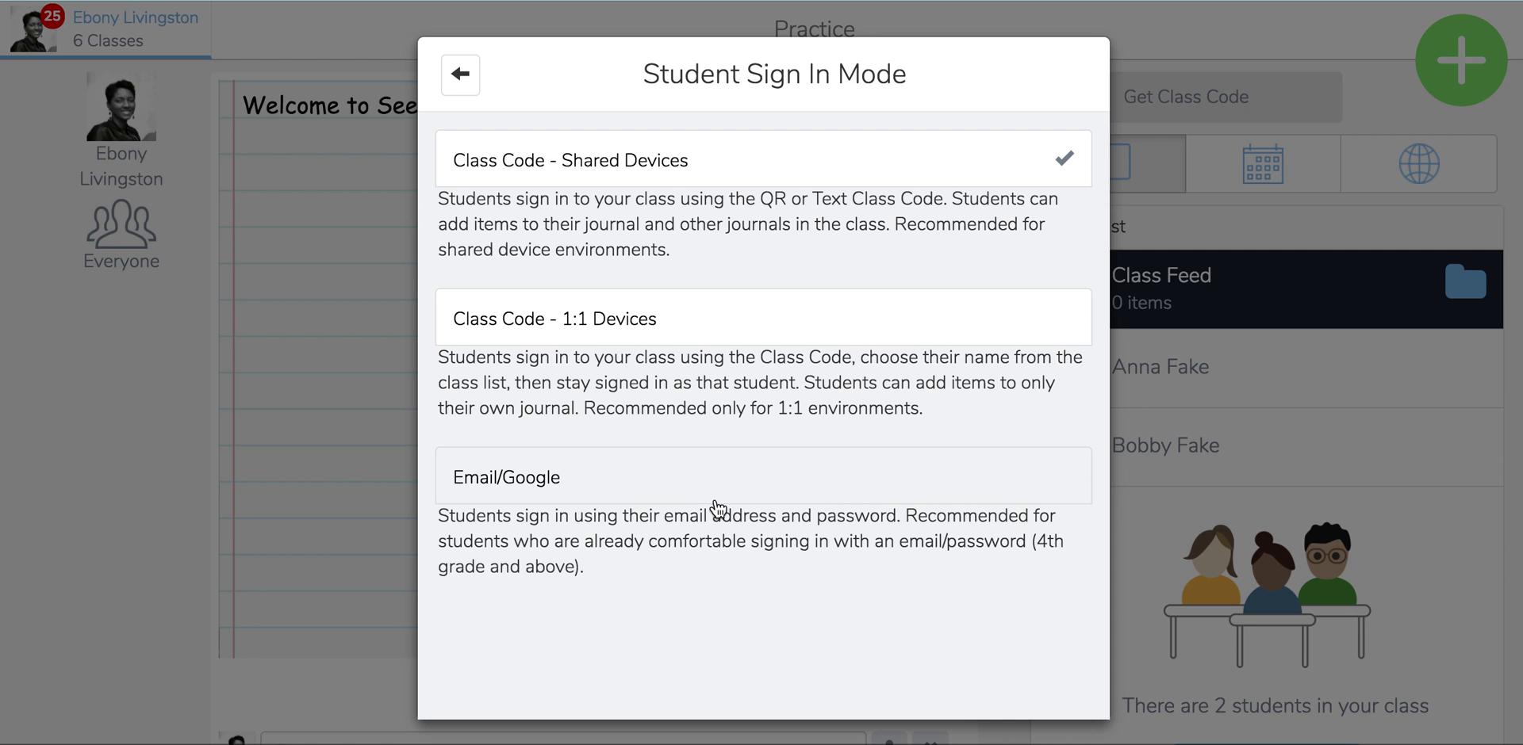
pyautogui.click(460, 76)
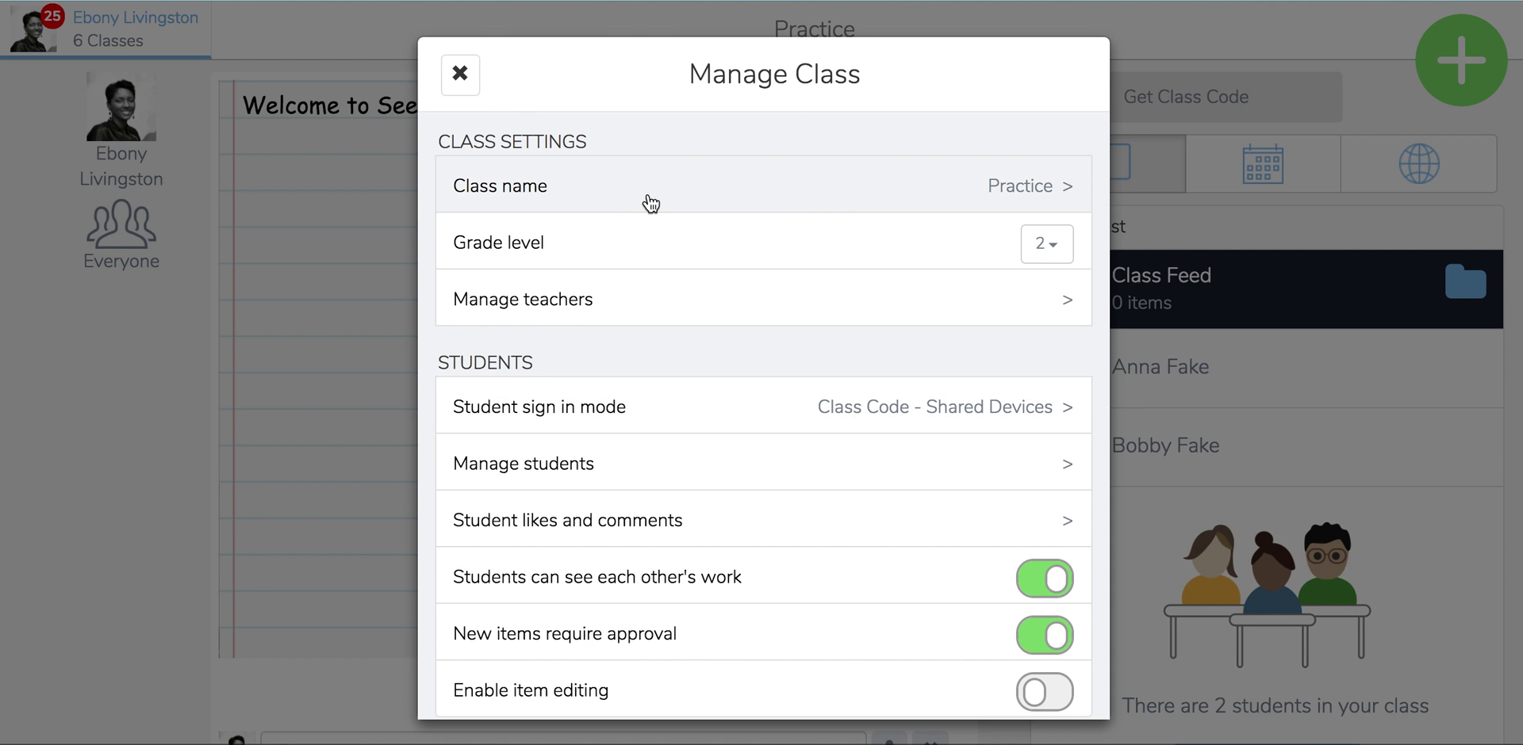
# - View the second student's details and icon choices in the student list, and return to the class settings without changes
pyautogui.scroll(-2, 648, 204)
pyautogui.scroll(-1, 670, 267)
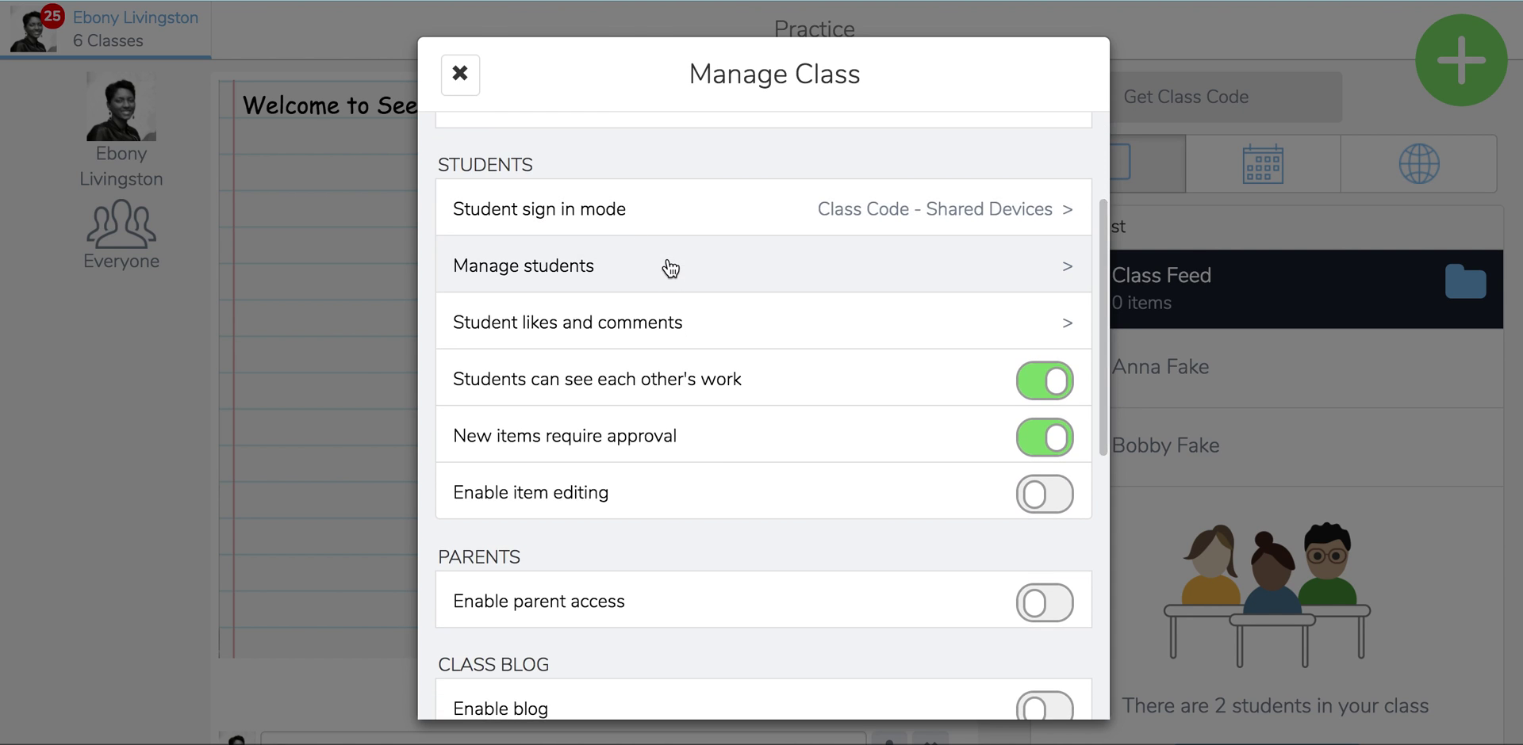
pyautogui.click(670, 268)
pyautogui.click(668, 258)
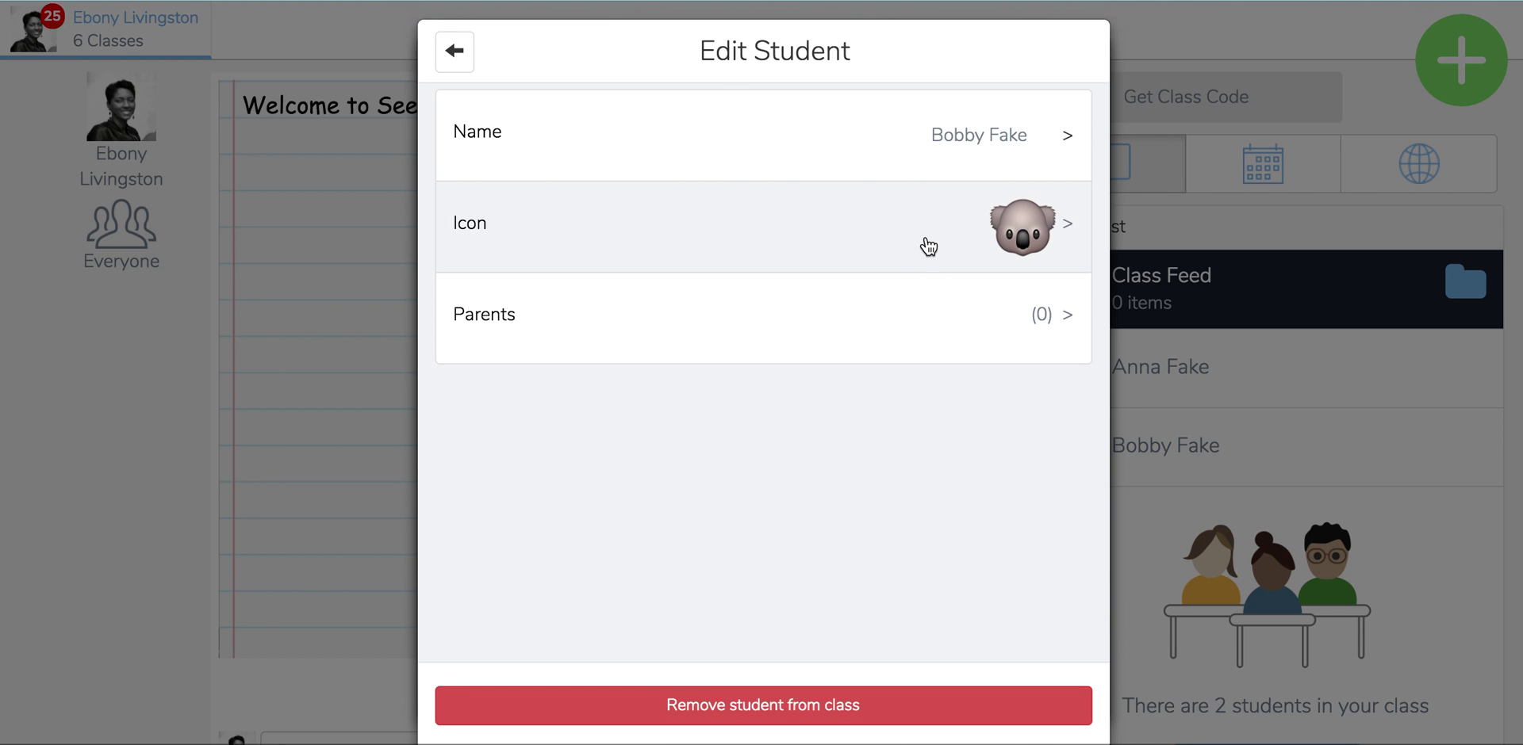
pyautogui.click(1058, 255)
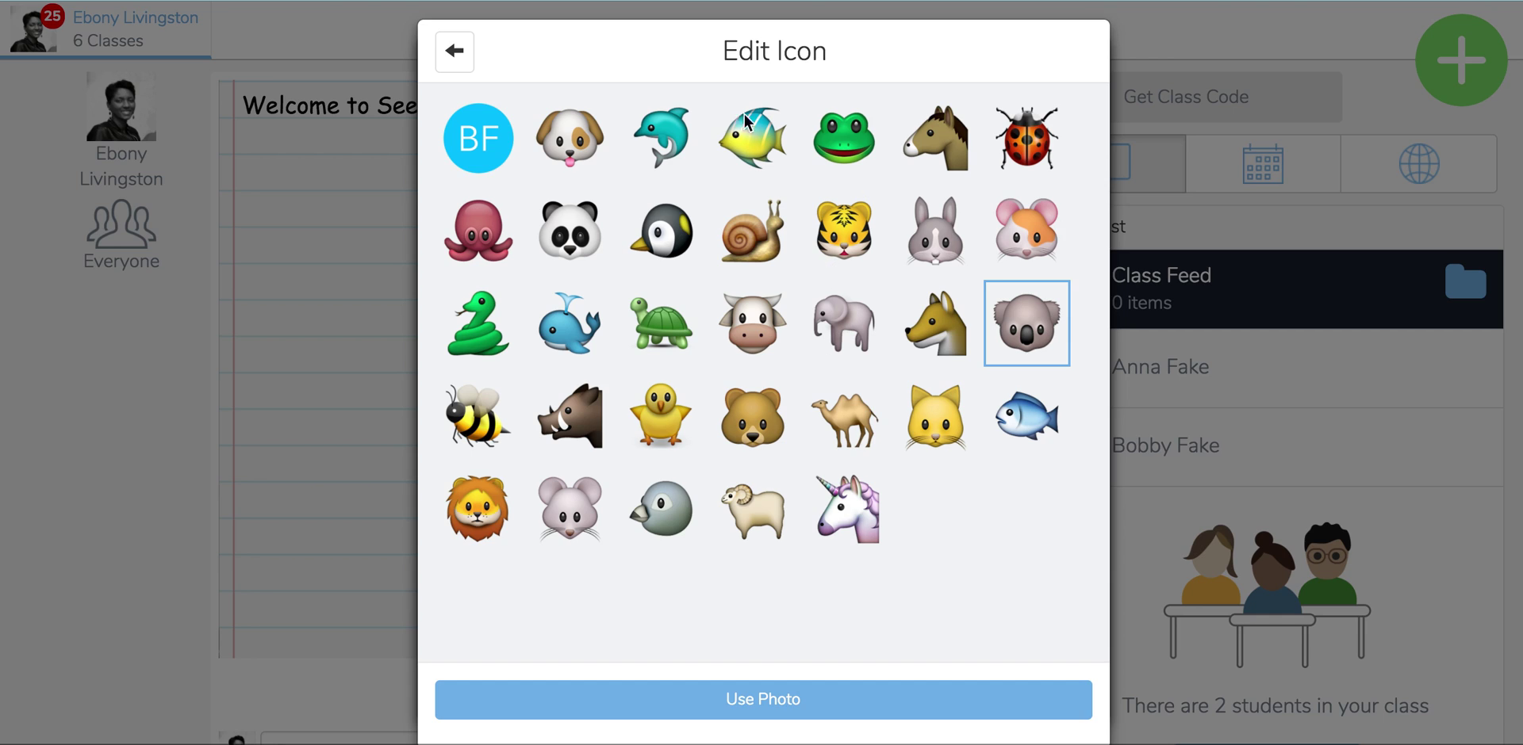
pyautogui.click(454, 51)
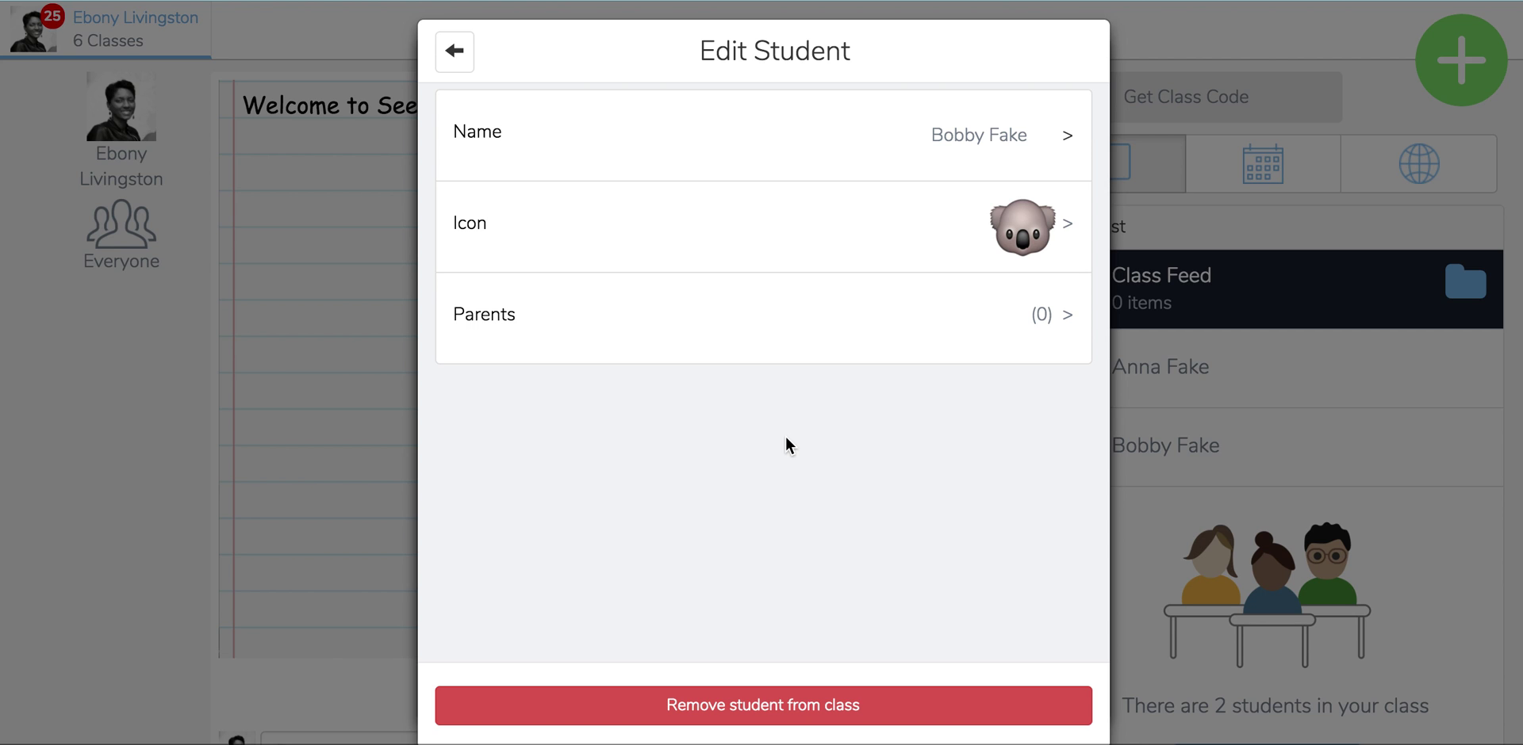
pyautogui.click(455, 54)
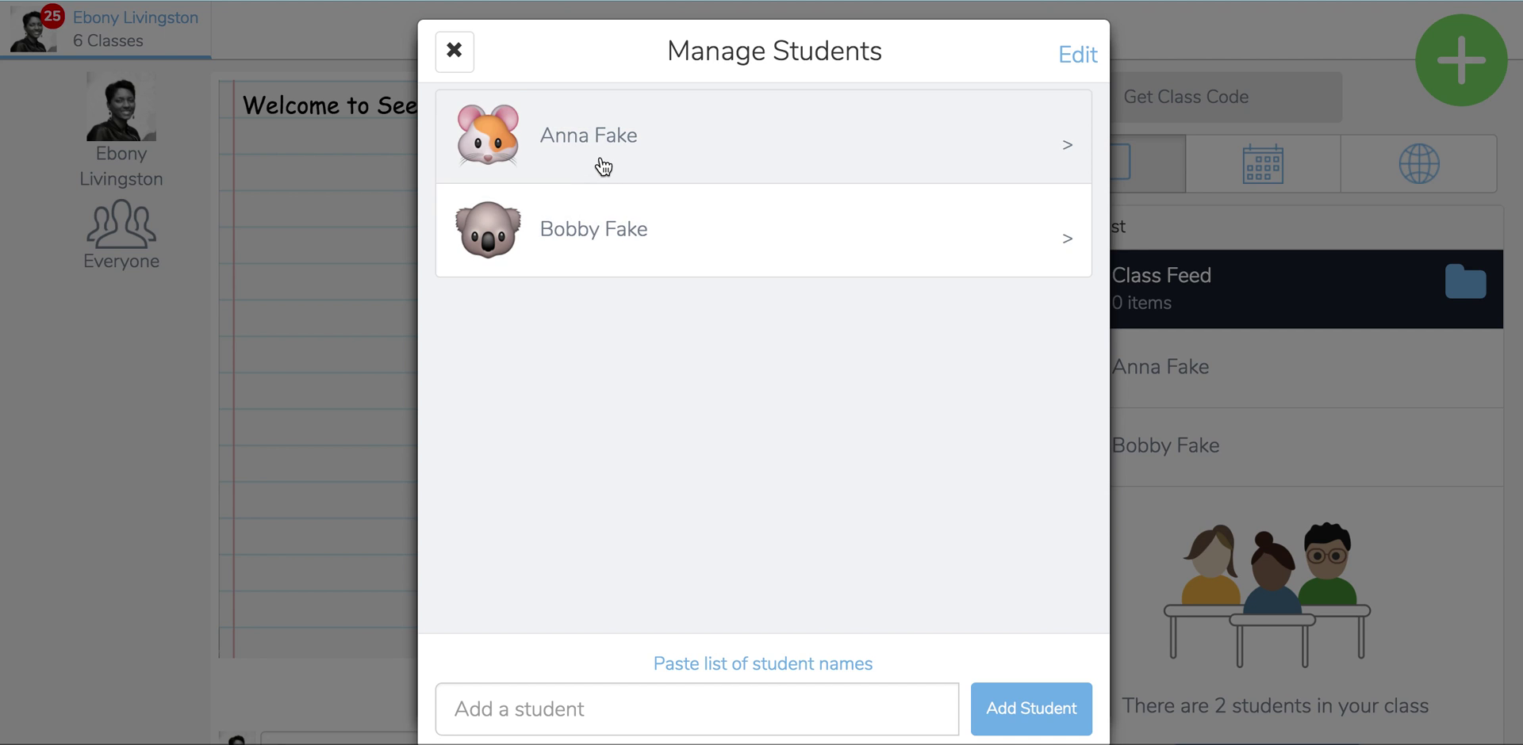
pyautogui.click(454, 53)
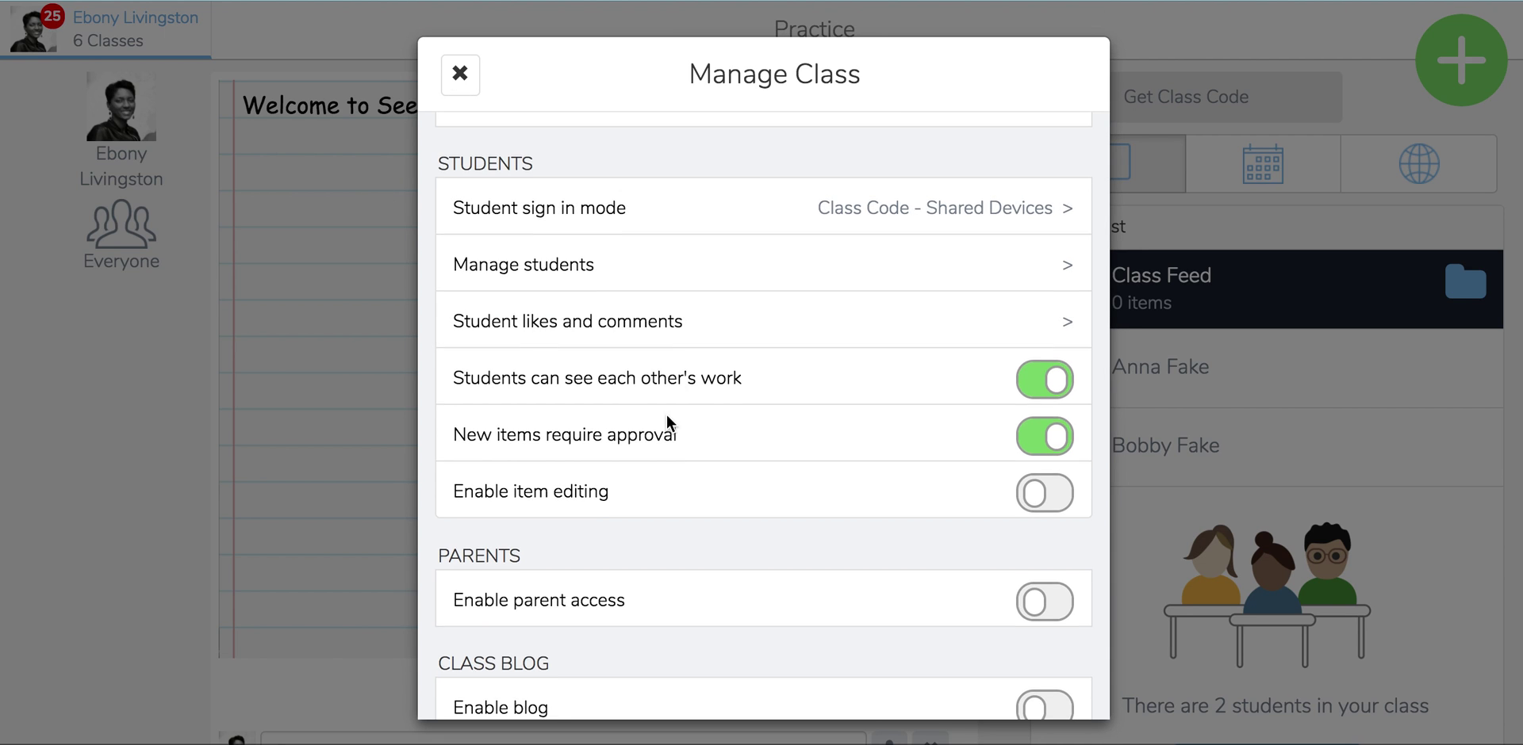
# - Turn off "Students can see each other's work", confirm the change, and turn the setting back on
pyautogui.scroll(-2, 666, 414)
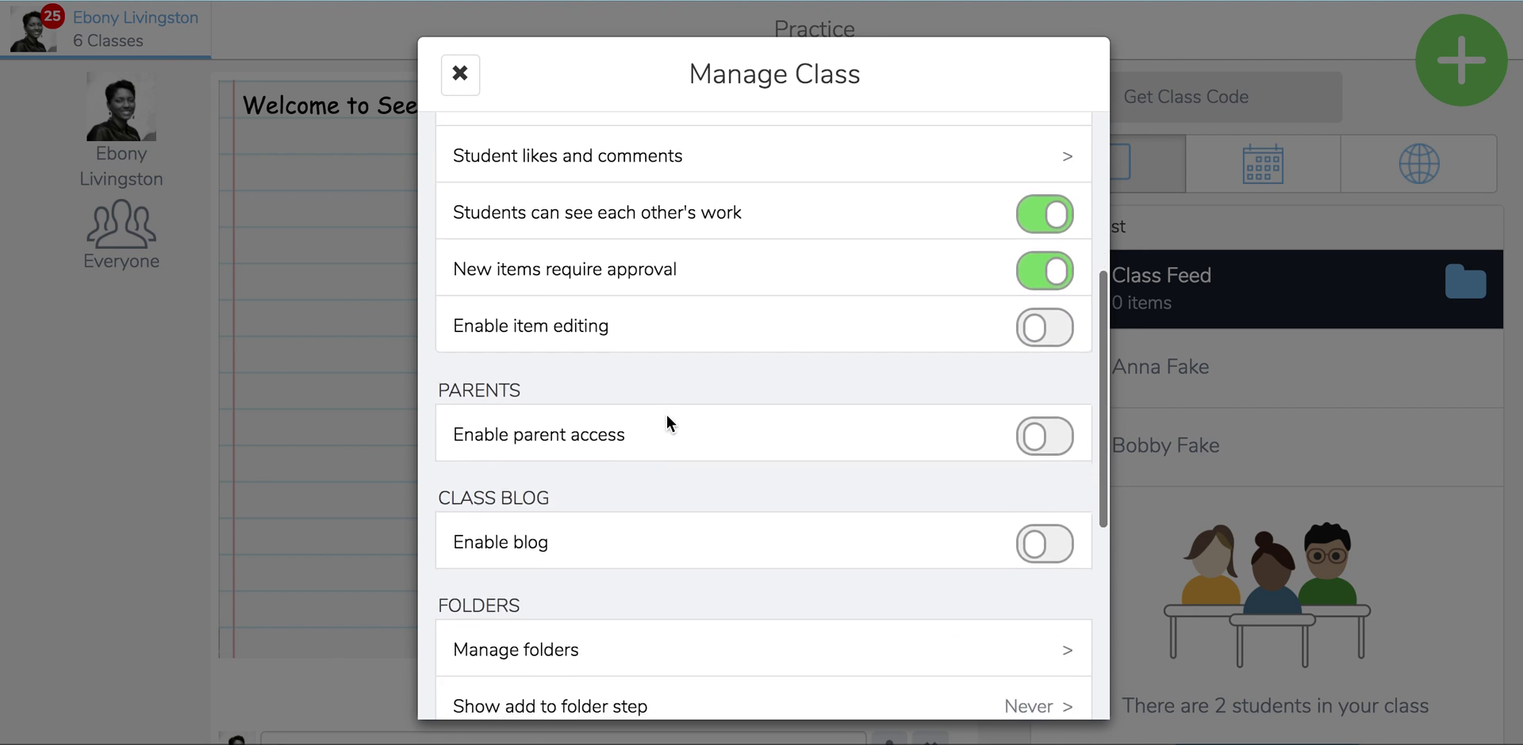
pyautogui.click(1054, 211)
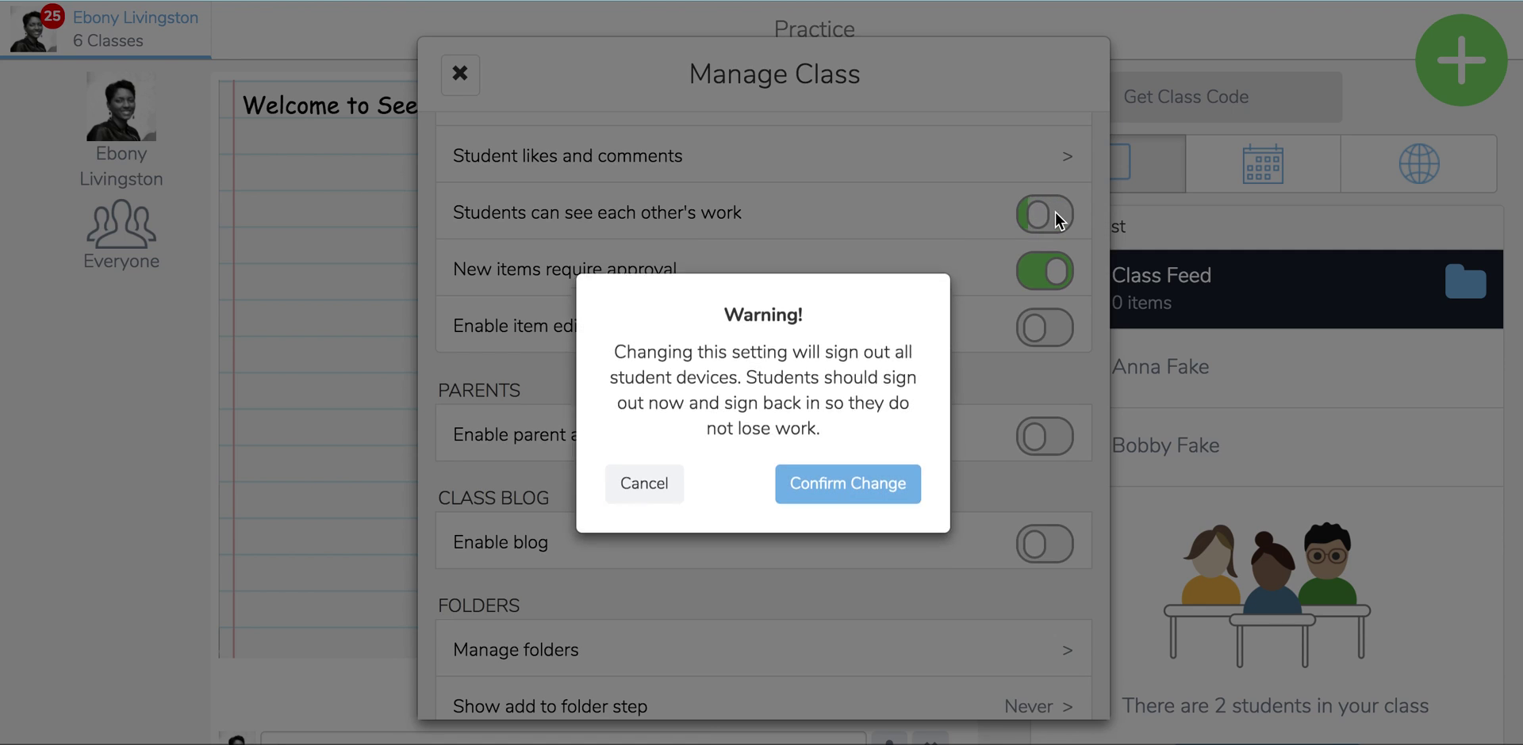
pyautogui.press('Return')
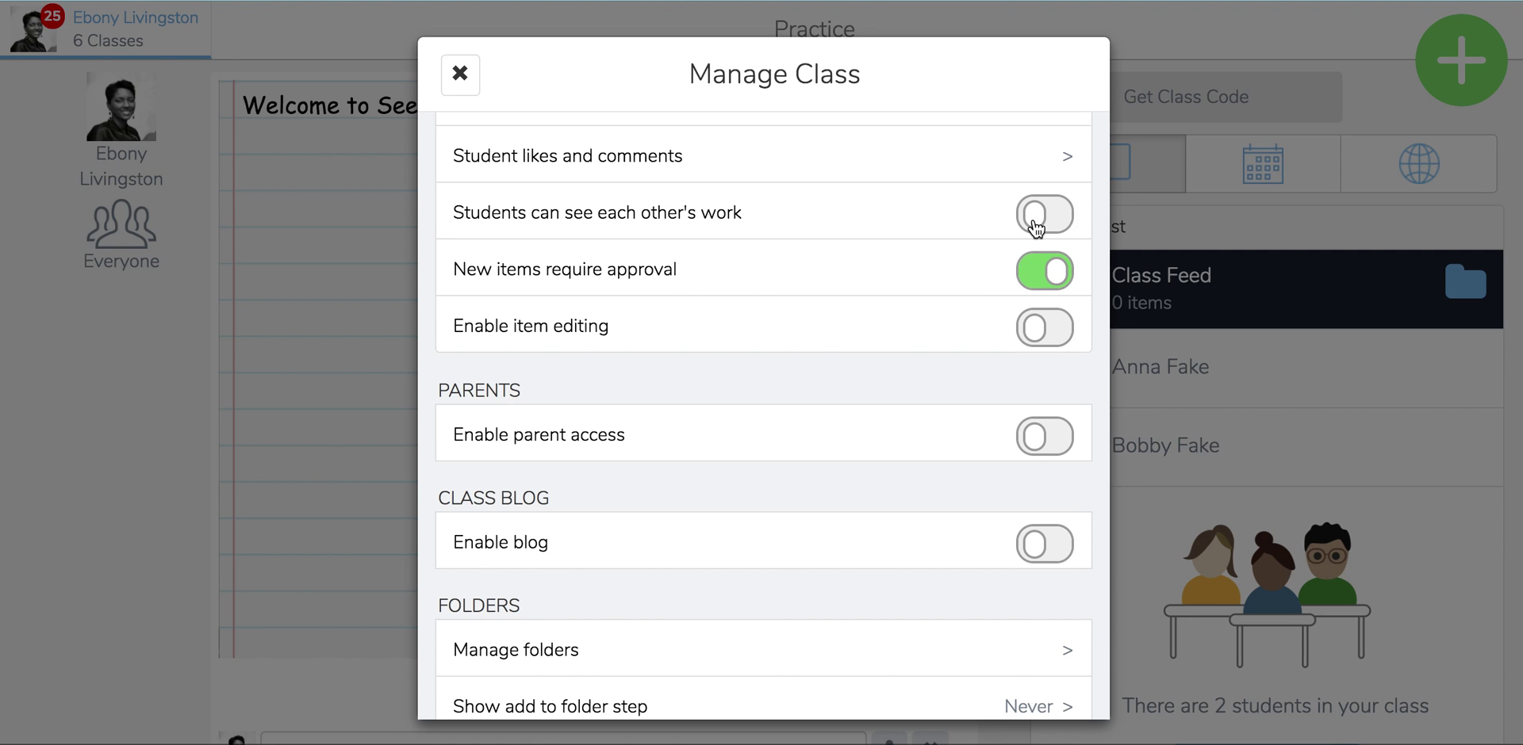
pyautogui.click(1035, 221)
pyautogui.click(849, 505)
# - Examine the class settings for item approval and editing, parent access, class blog, folders and skills
pyautogui.scroll(-2, 974, 558)
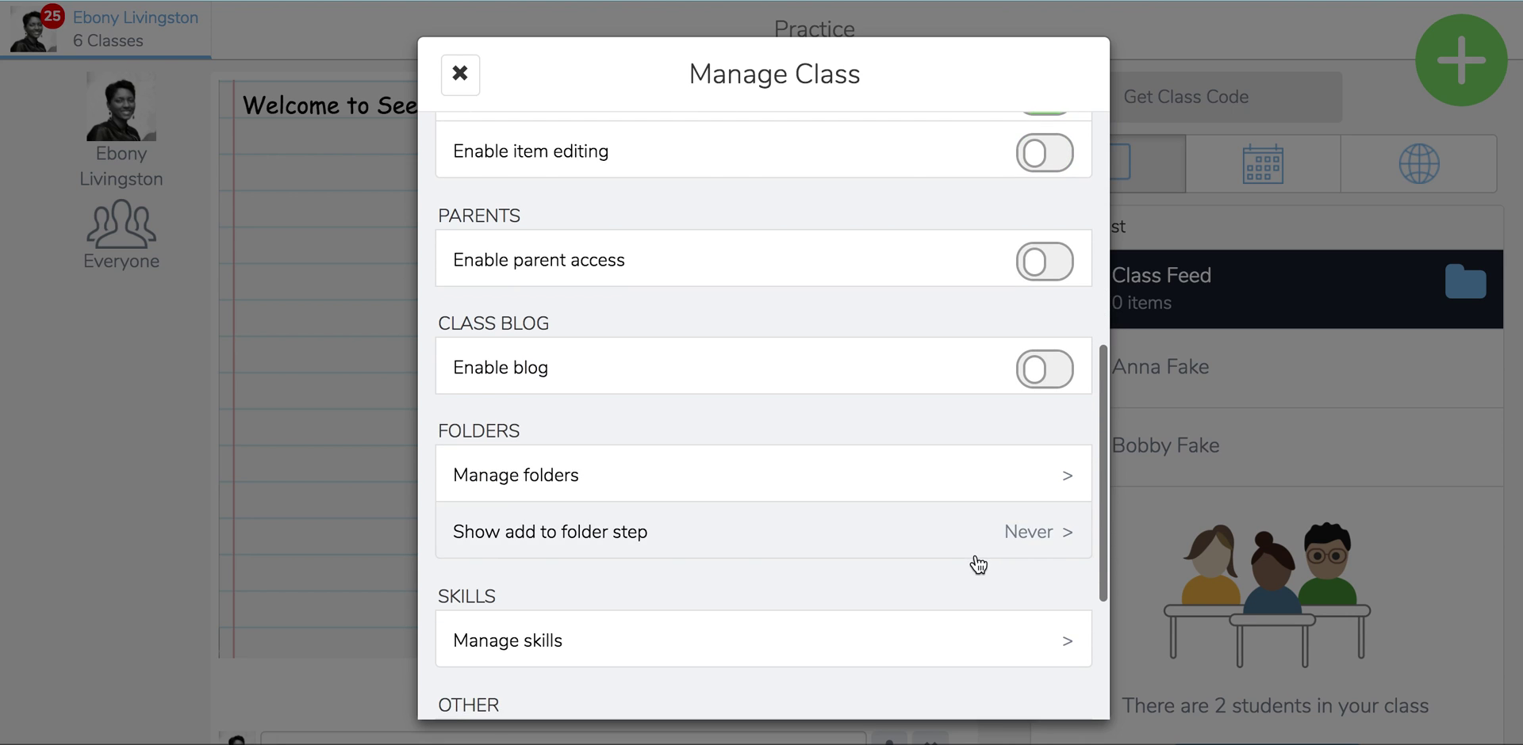
pyautogui.scroll(-1, 944, 331)
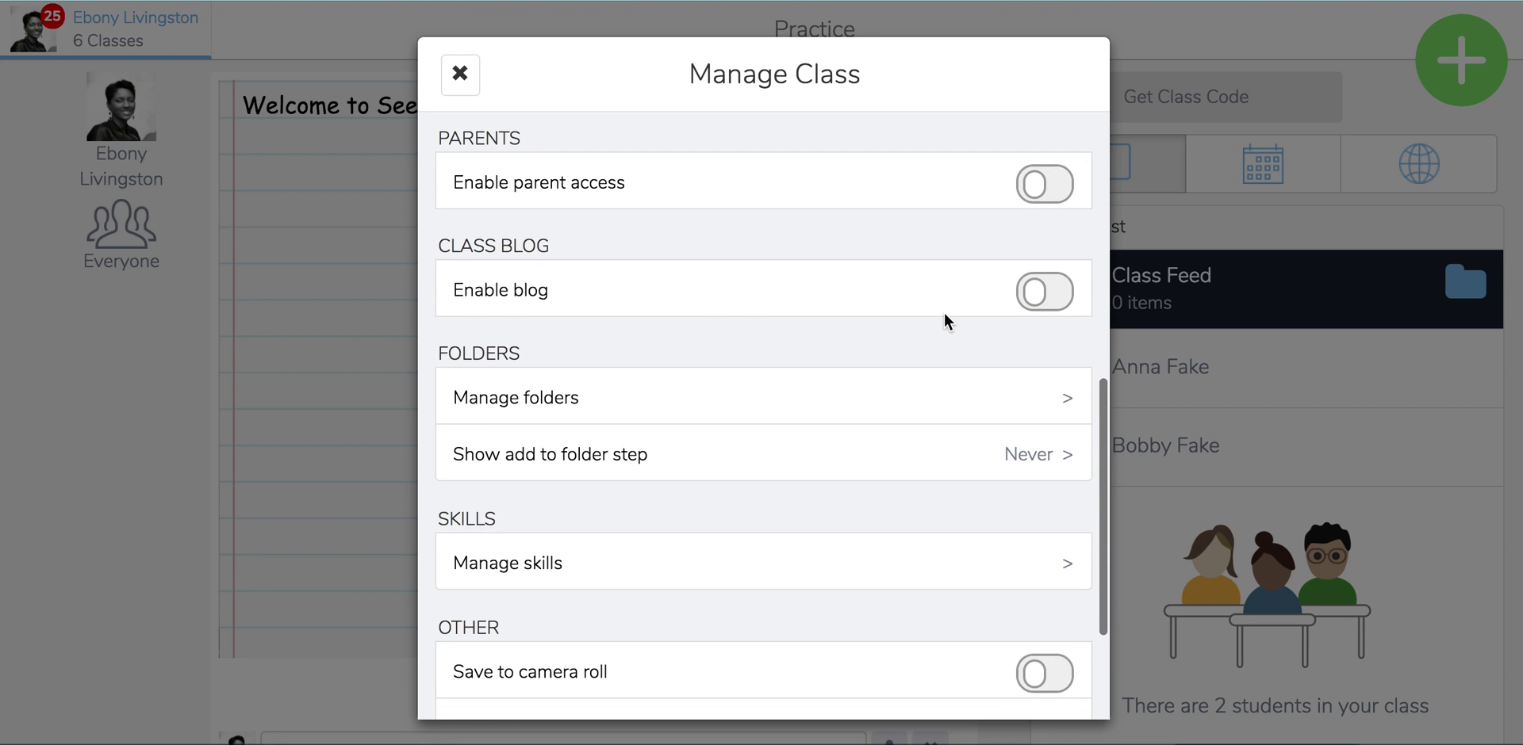
pyautogui.scroll(2, 943, 314)
pyautogui.scroll(1, 944, 312)
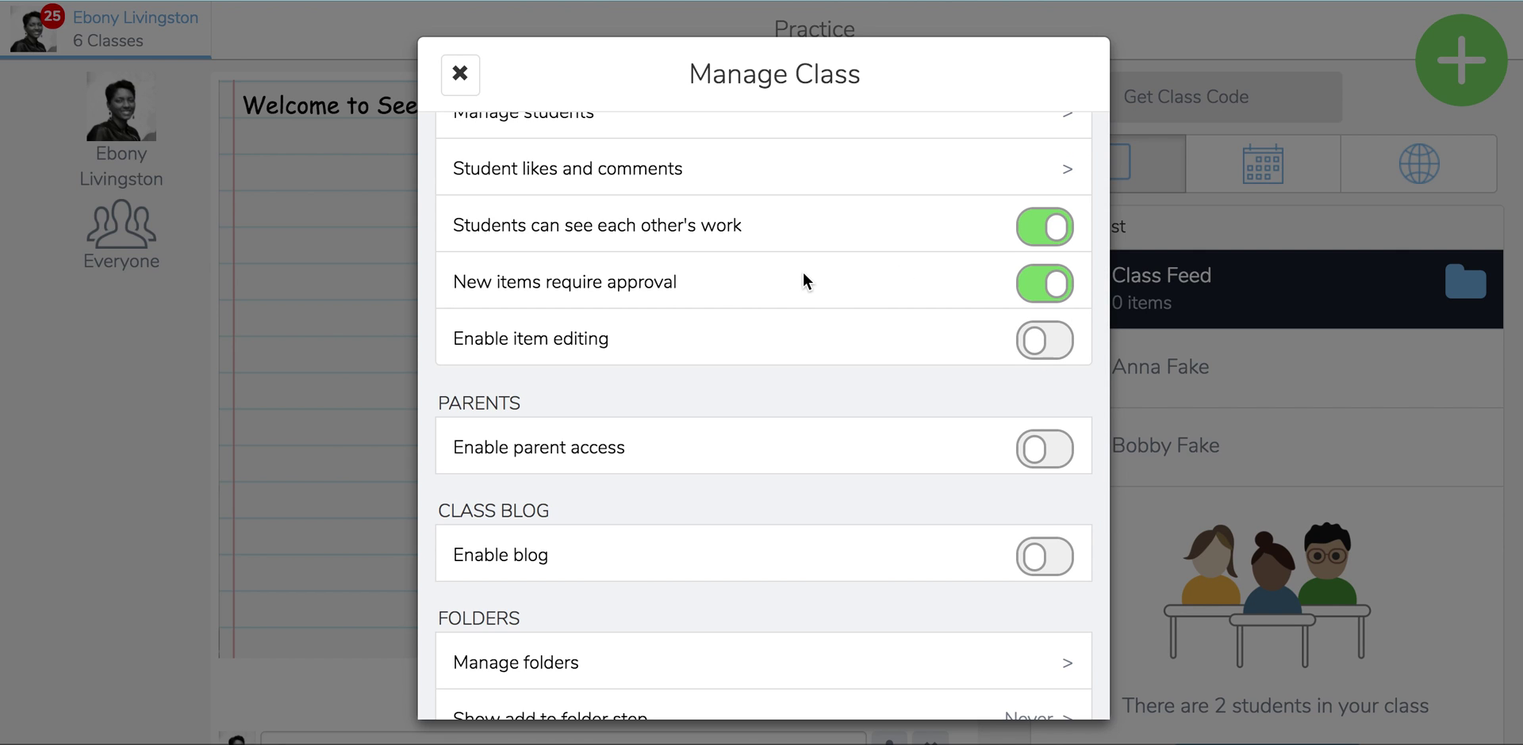
pyautogui.scroll(-1, 804, 275)
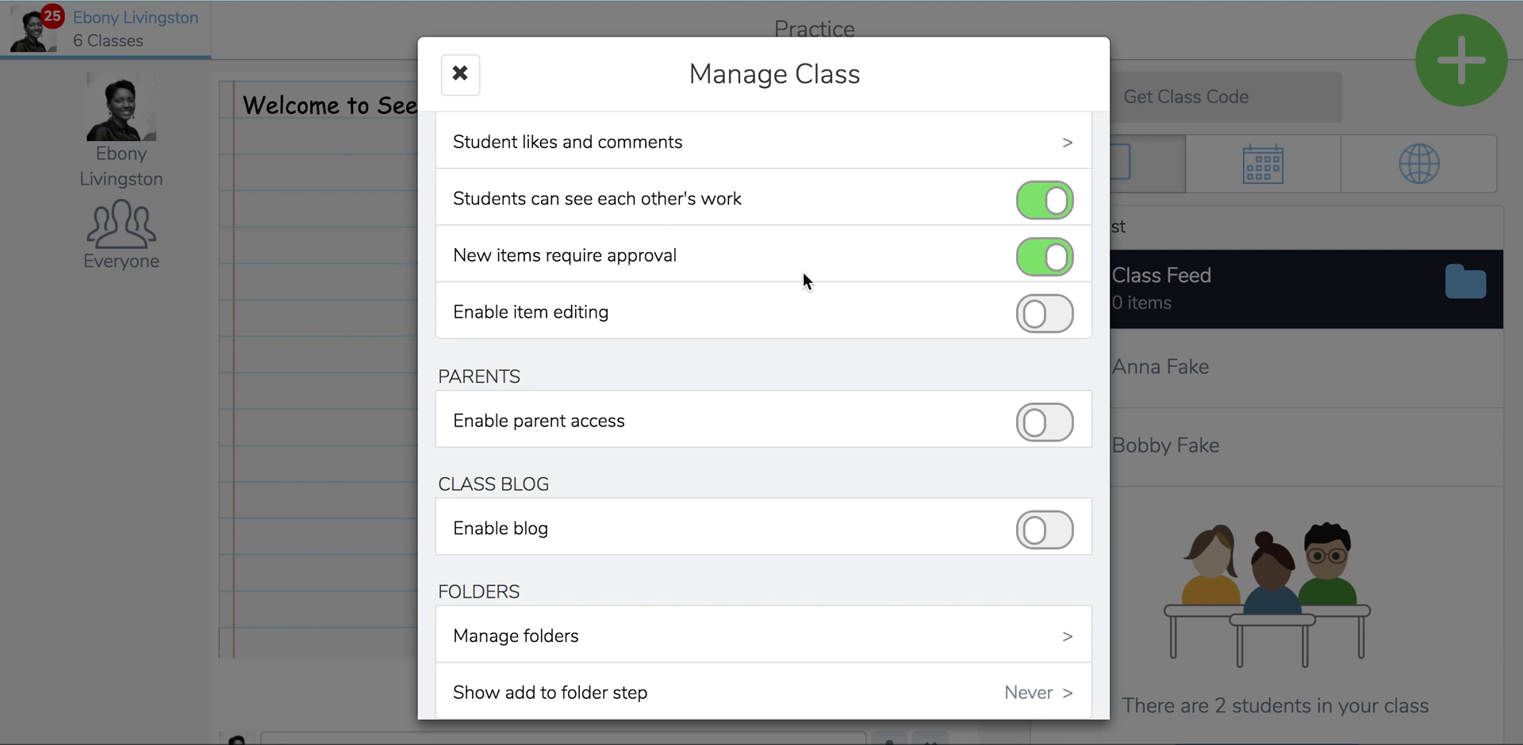
pyautogui.scroll(-1, 802, 273)
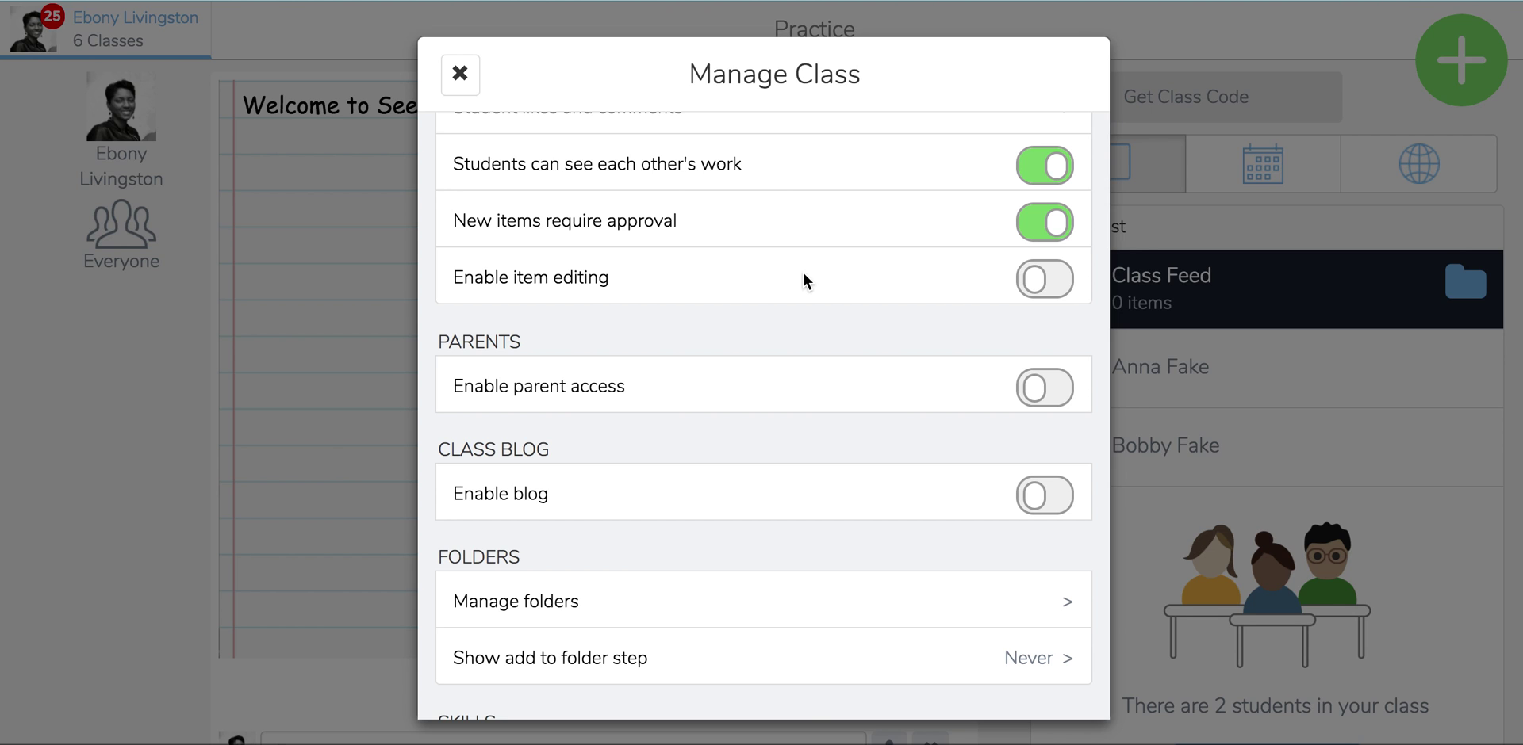
pyautogui.scroll(-1, 802, 277)
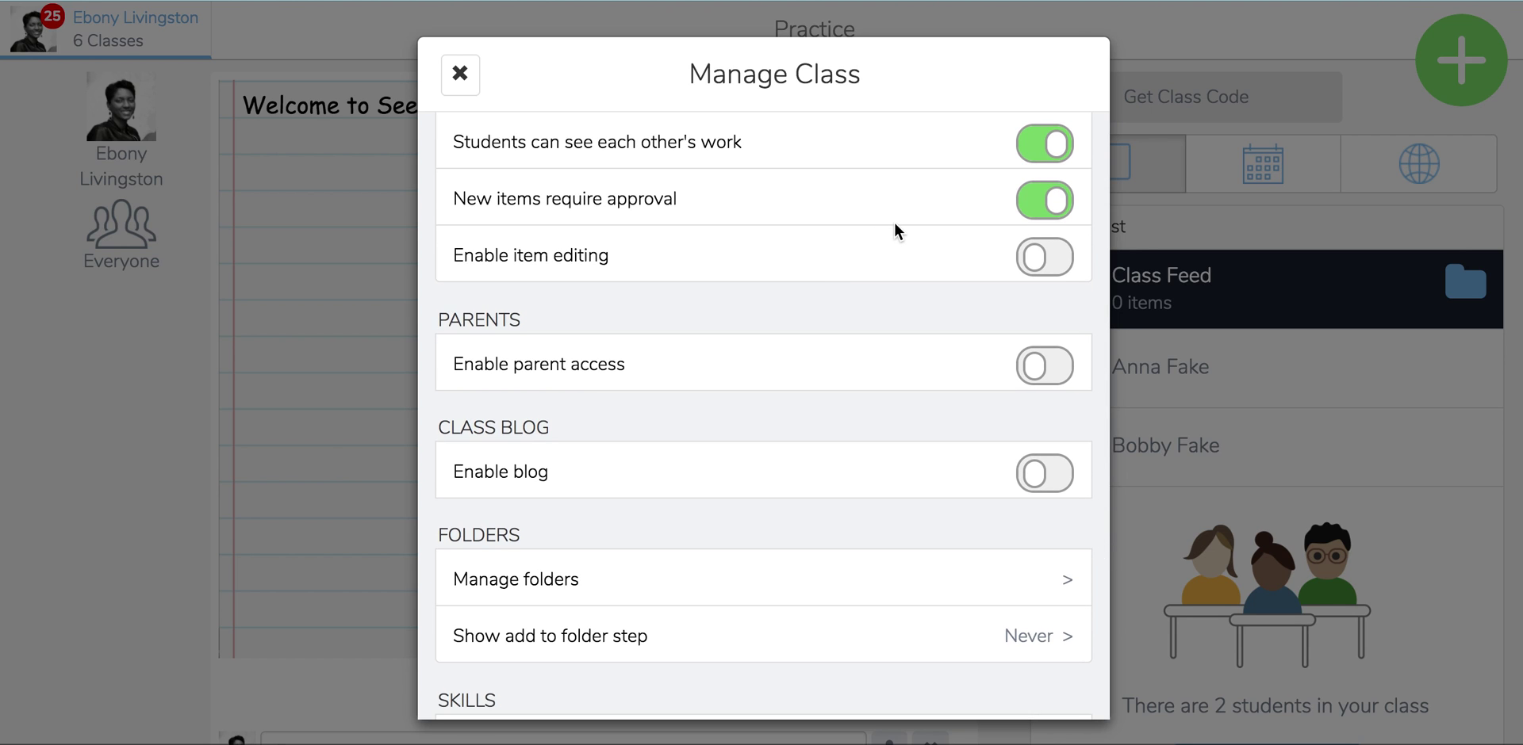
pyautogui.scroll(-1, 893, 230)
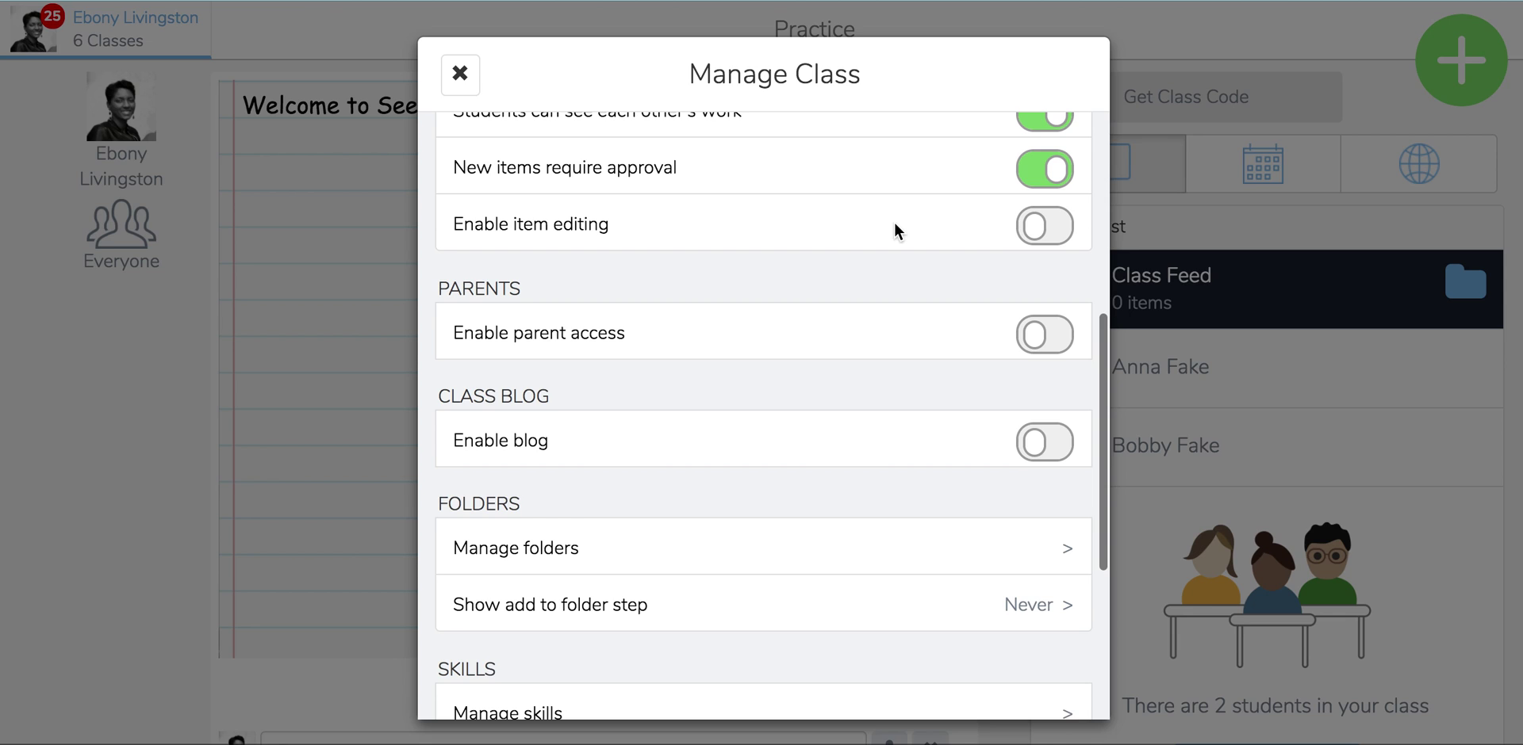
# - Turn on item editing for students and enable parent access in the class settings
pyautogui.click(1031, 235)
pyautogui.scroll(-3, 915, 264)
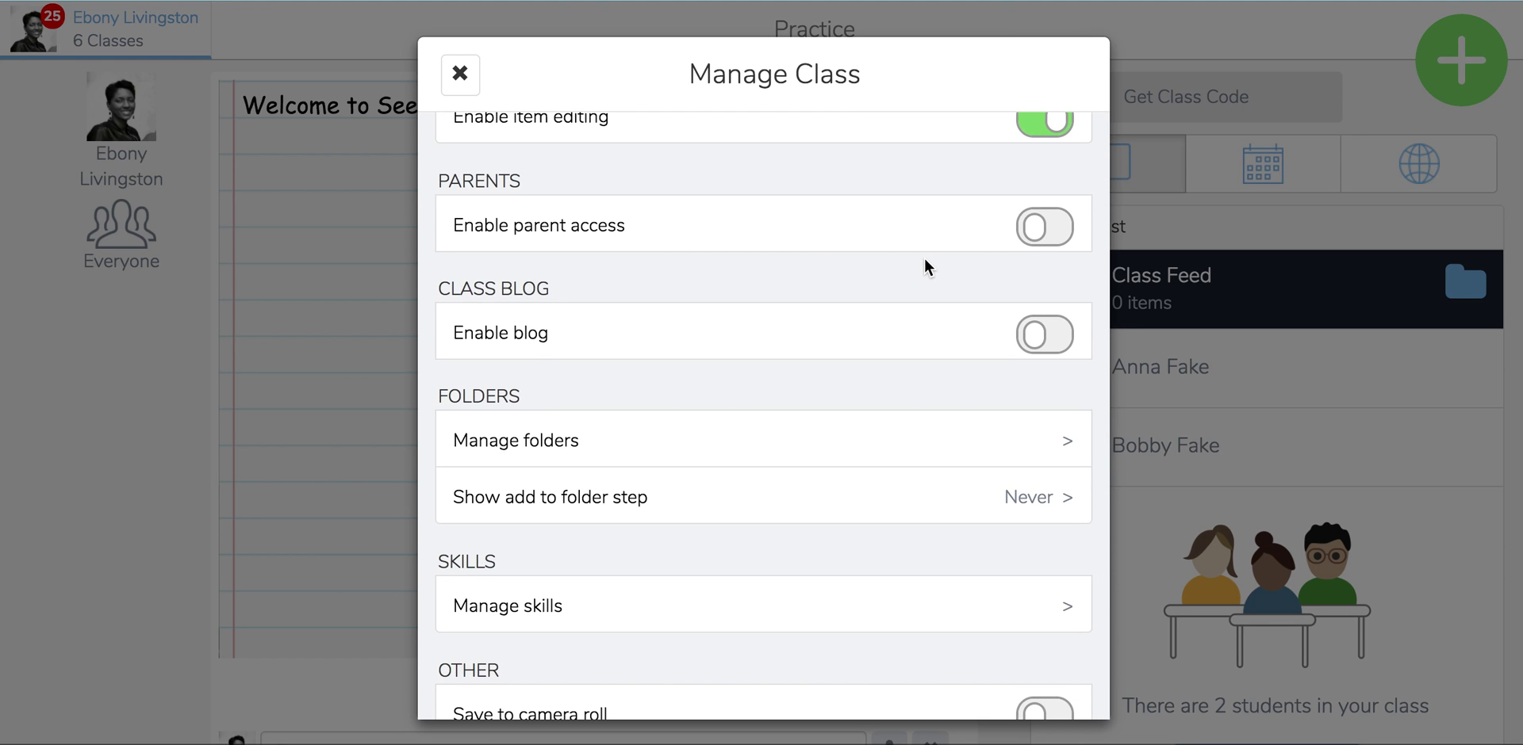
pyautogui.scroll(1, 925, 259)
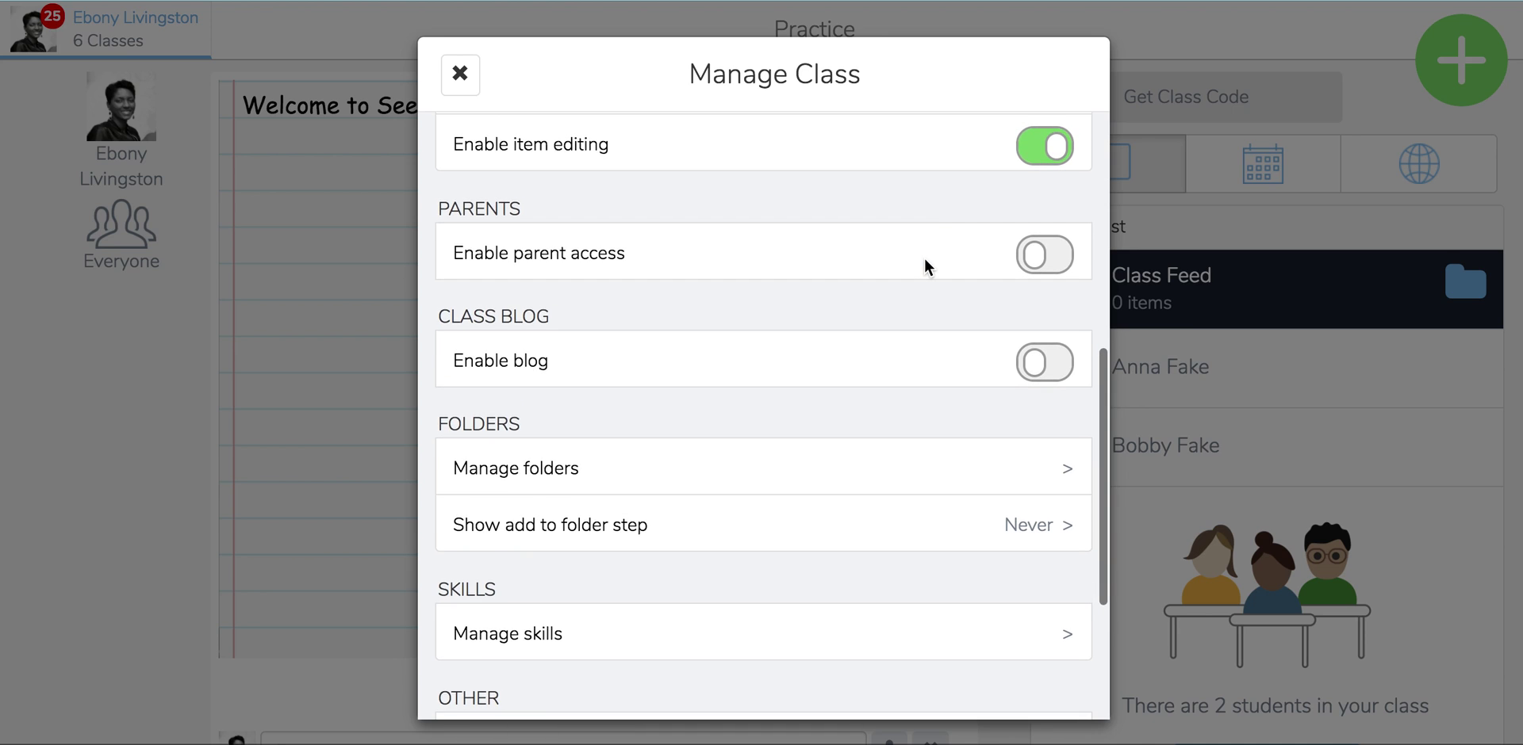
pyautogui.scroll(-1, 925, 256)
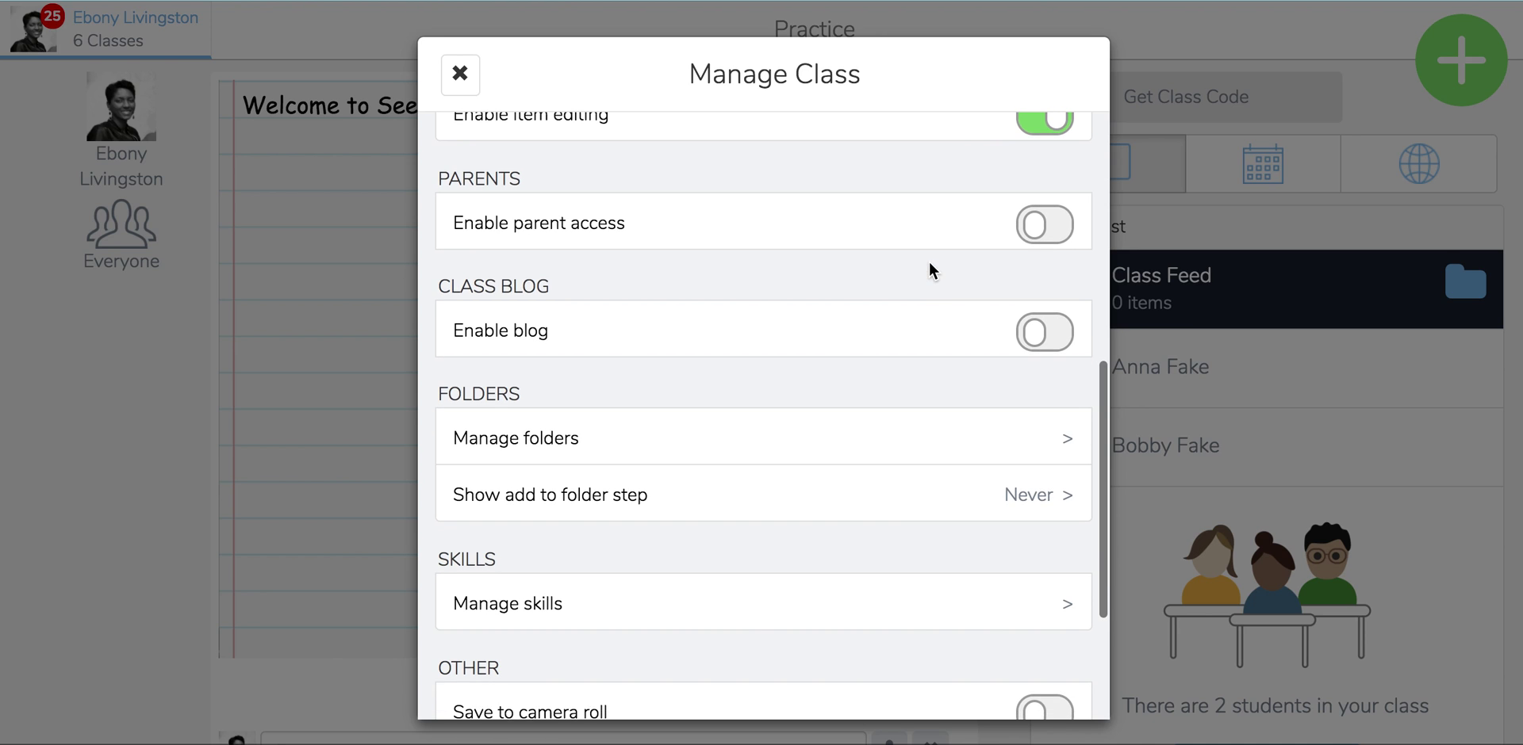
pyautogui.click(1037, 236)
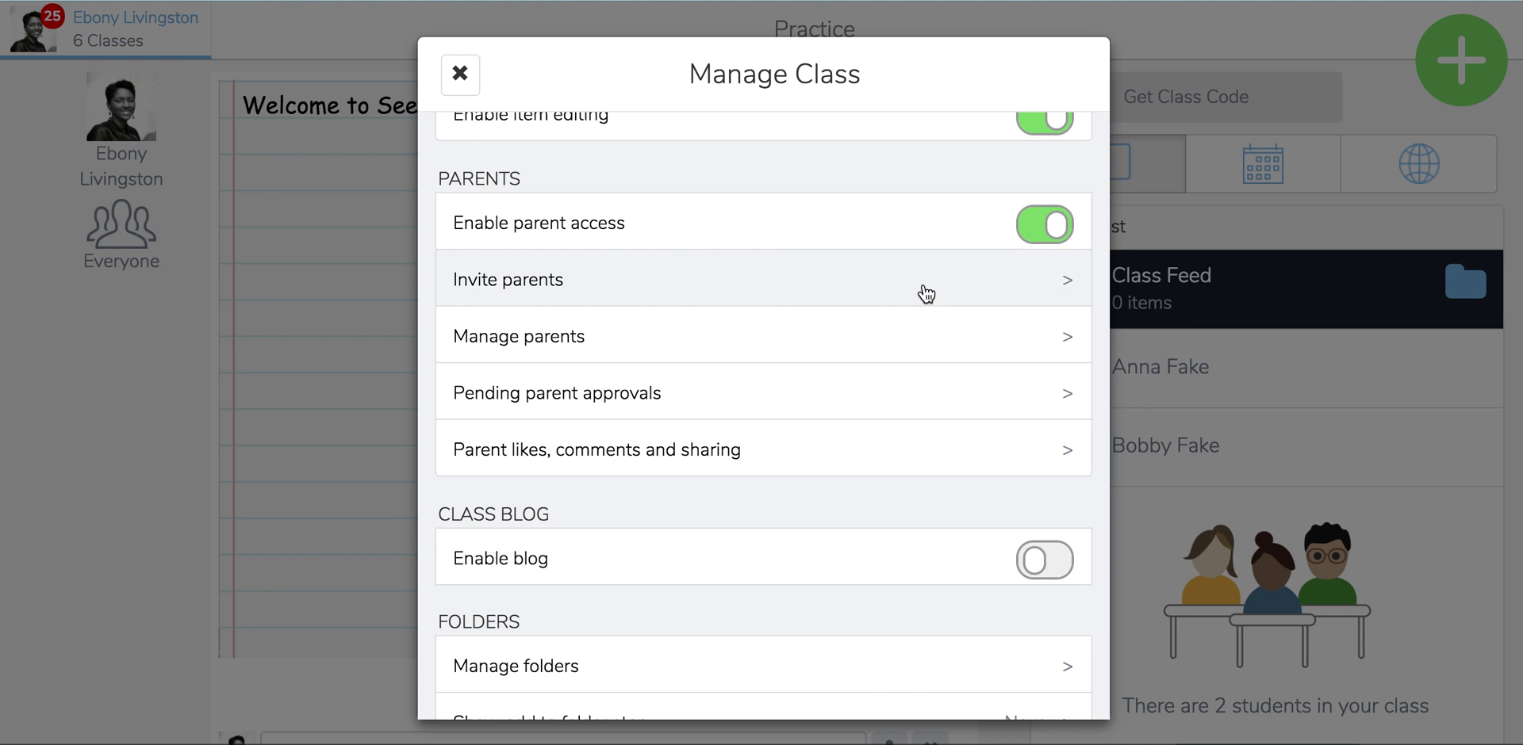
# - Preview the printable paper parent invites, examine the teacher instructions and student handouts, and return to the class settings without printing
pyautogui.click(922, 282)
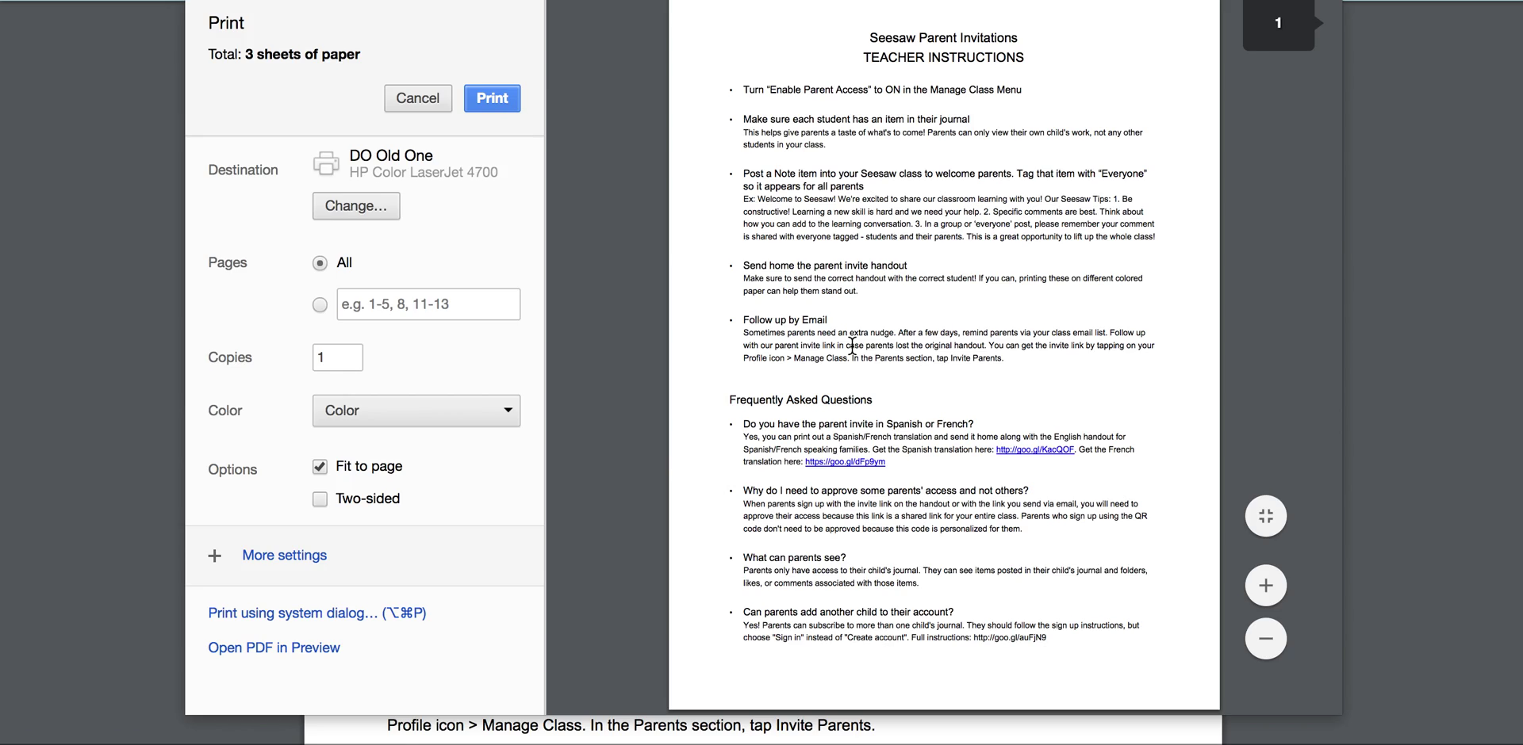
pyautogui.scroll(-15, 851, 345)
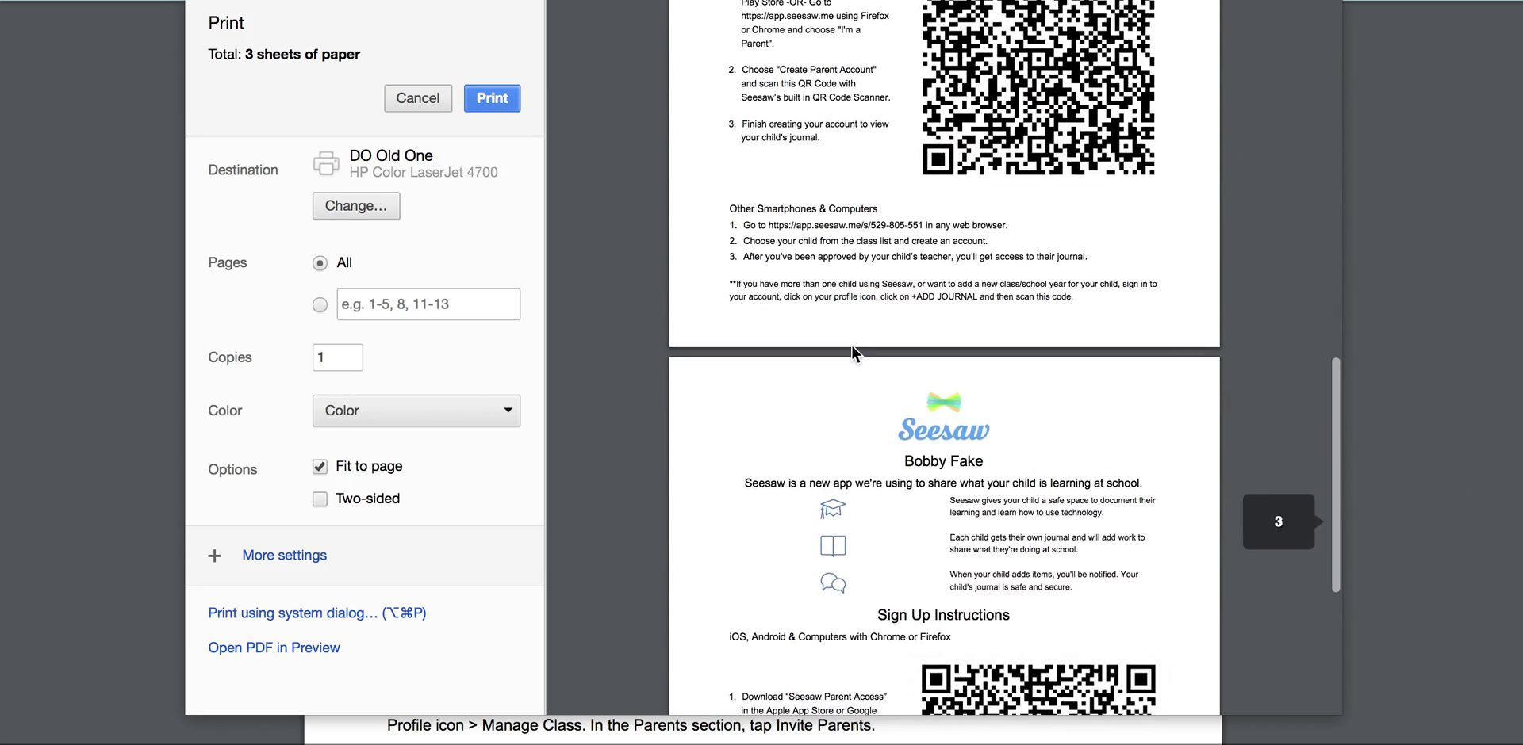
pyautogui.scroll(-4, 850, 344)
pyautogui.scroll(20, 850, 344)
pyautogui.scroll(-10, 851, 349)
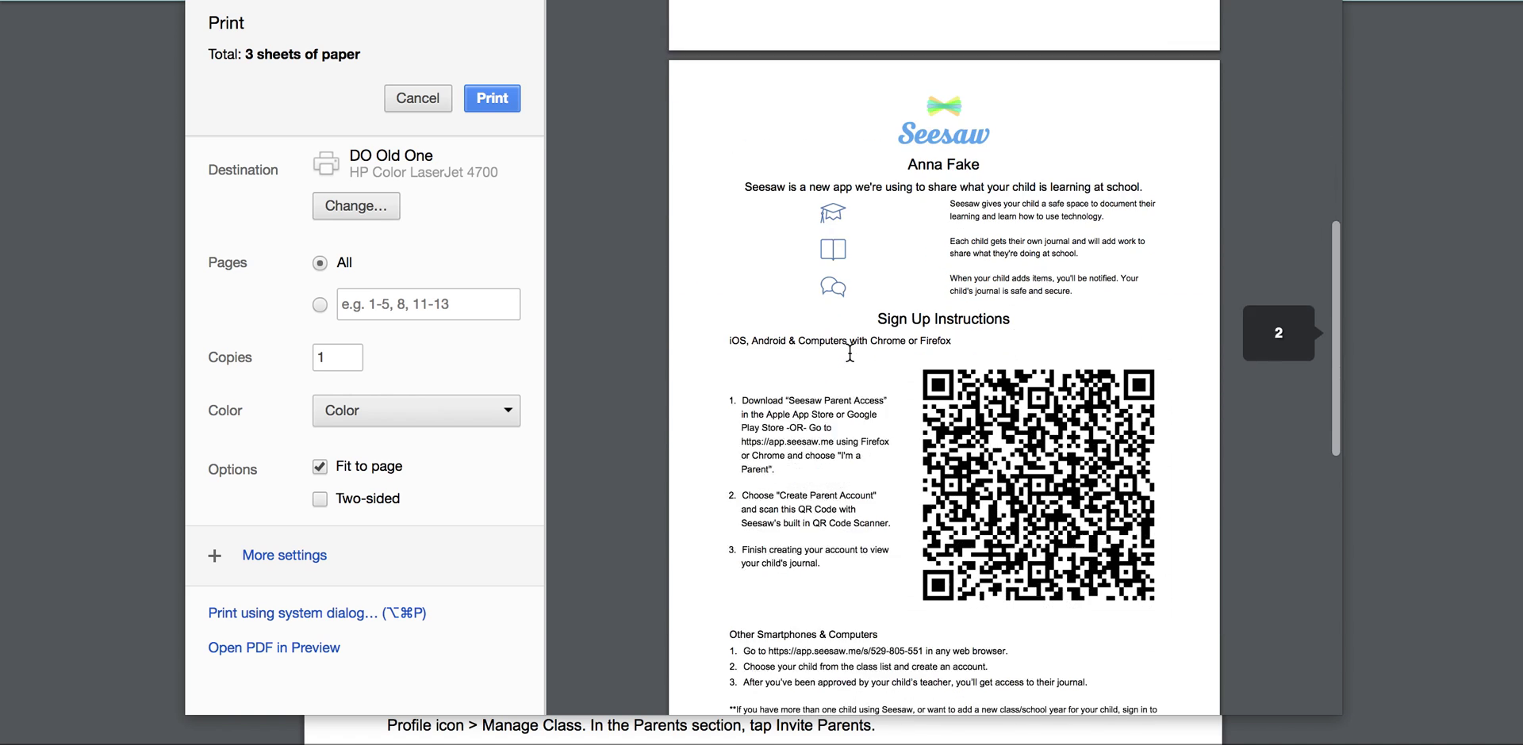
pyautogui.scroll(-4, 956, 459)
pyautogui.scroll(3, 948, 456)
pyautogui.scroll(1, 935, 226)
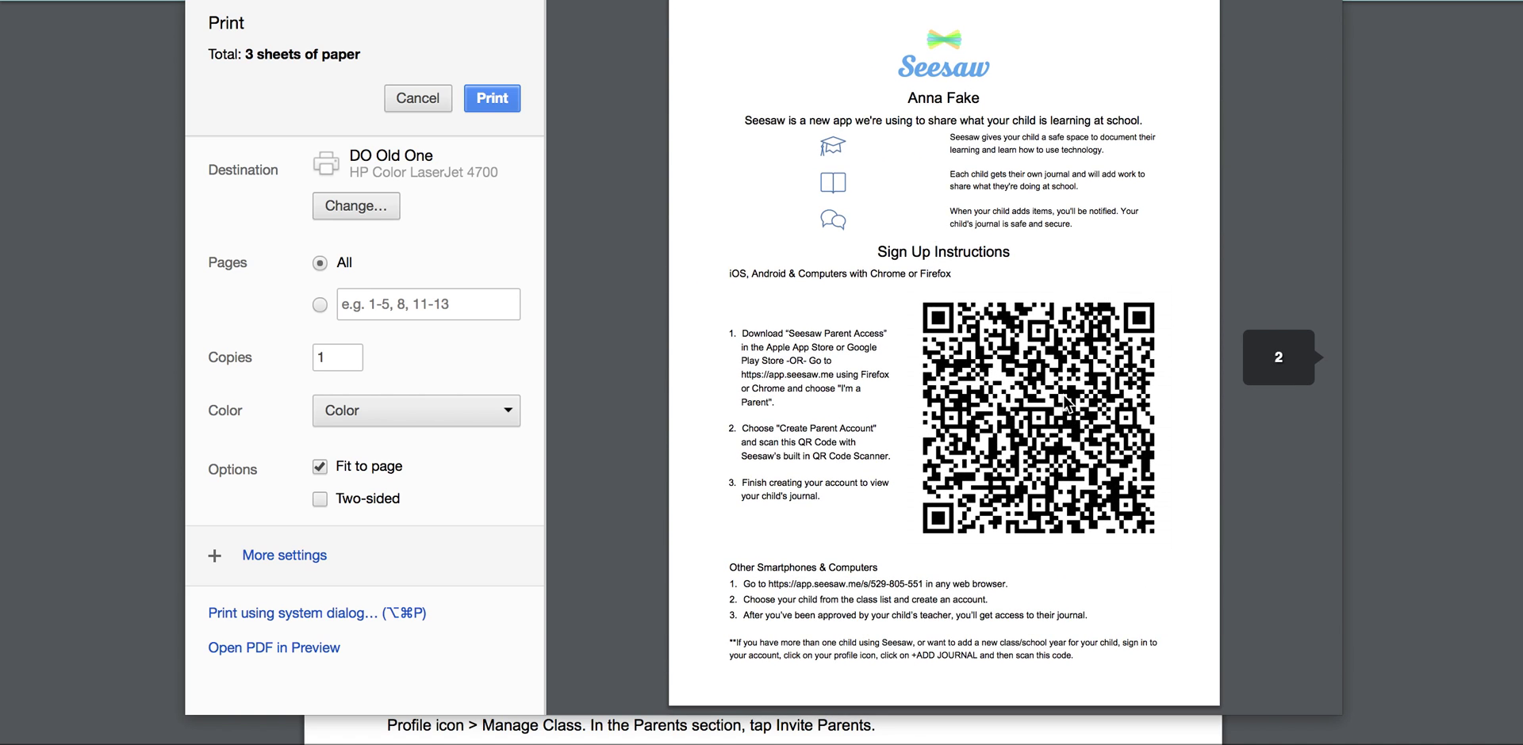
pyautogui.scroll(-2, 1065, 405)
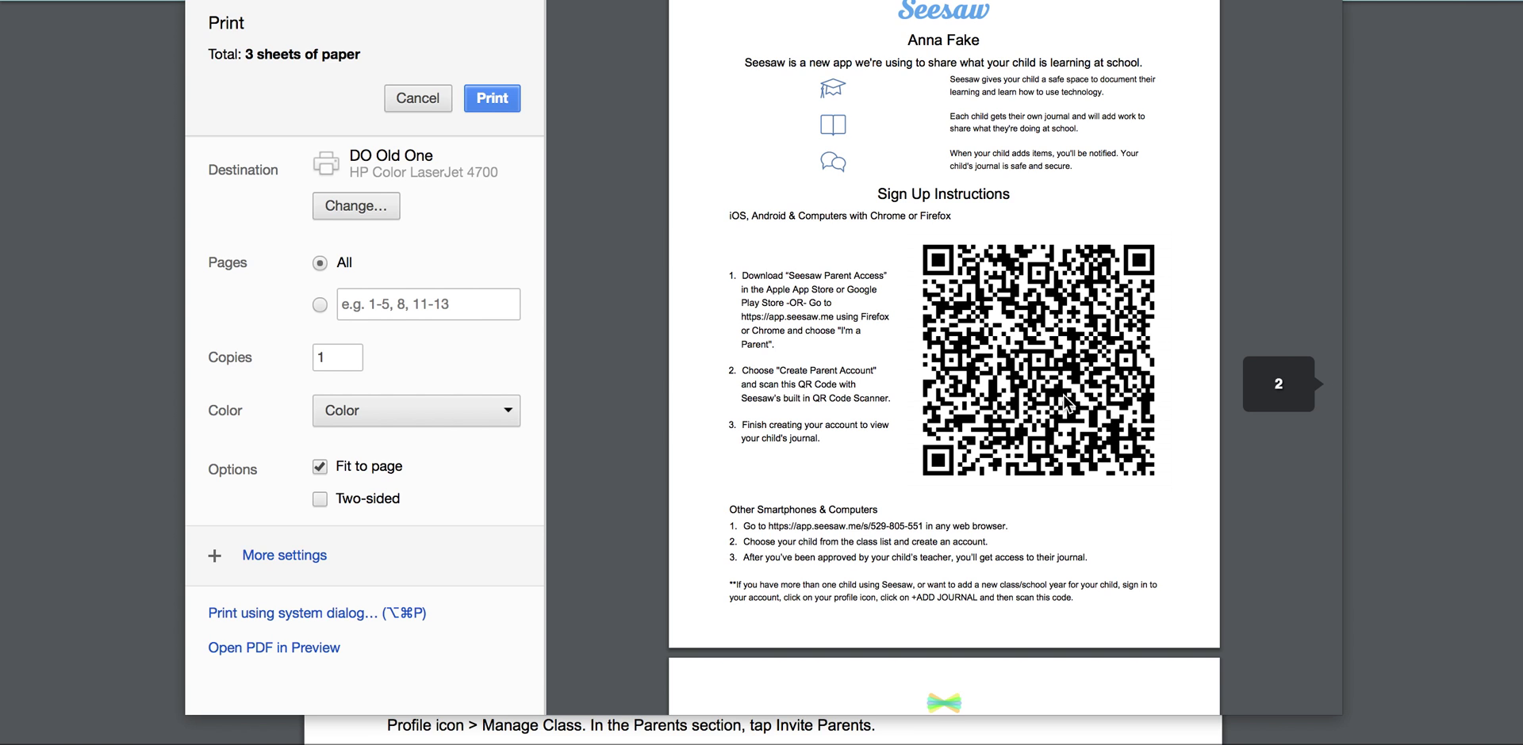
pyautogui.scroll(-4, 1066, 405)
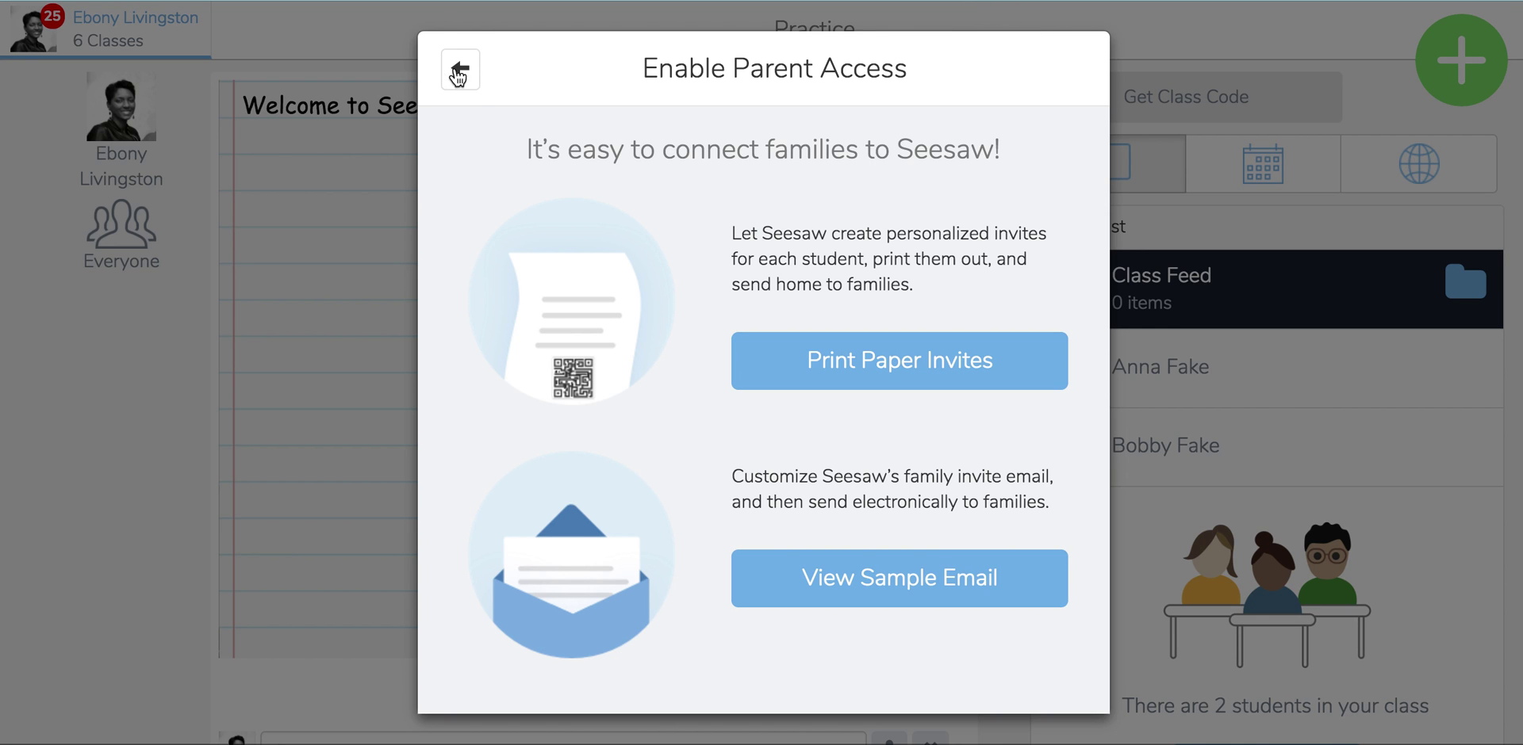
pyautogui.click(460, 76)
# - Review the class settings for parents, class blog, folders, skills, camera roll and video quality, and close the class settings
pyautogui.scroll(-2, 725, 406)
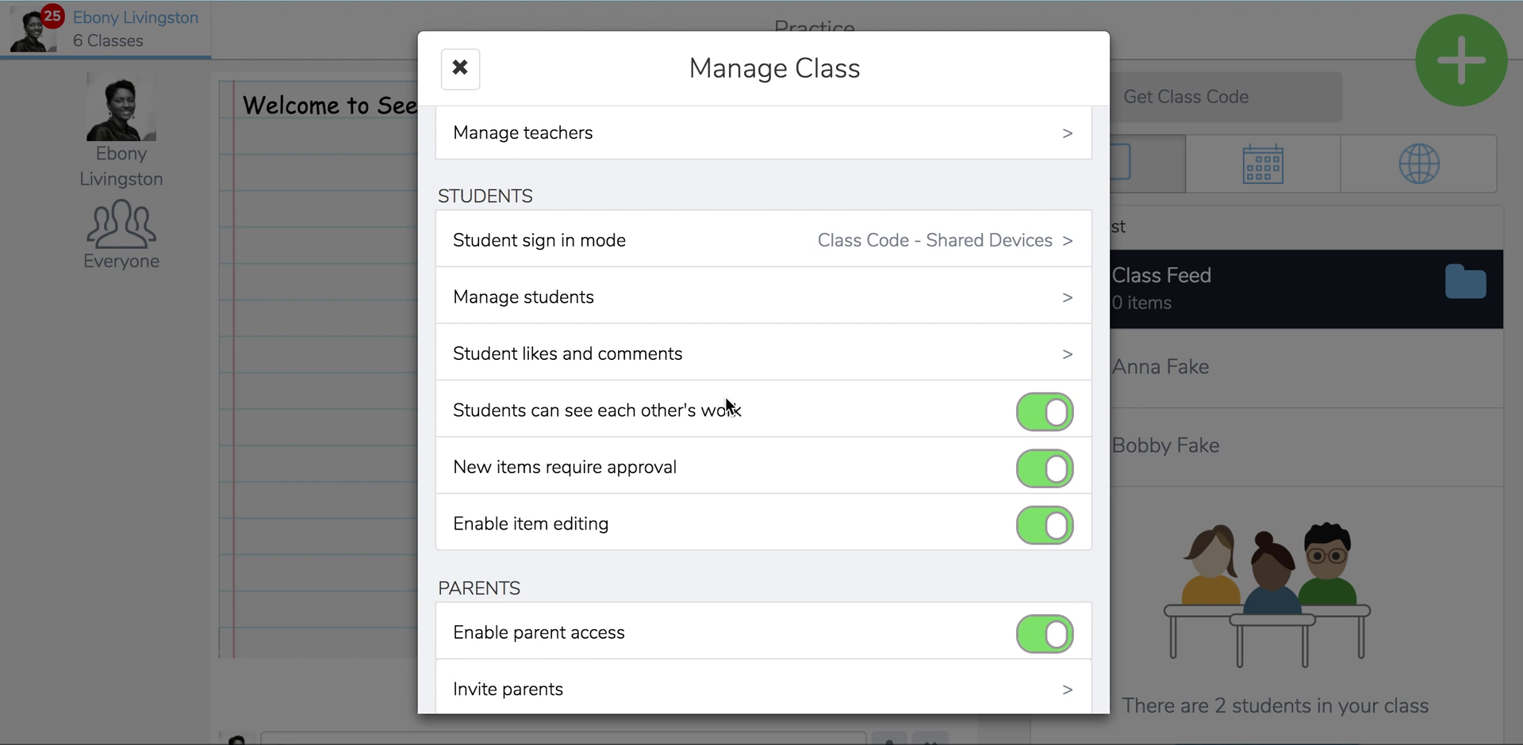
pyautogui.scroll(-5, 726, 405)
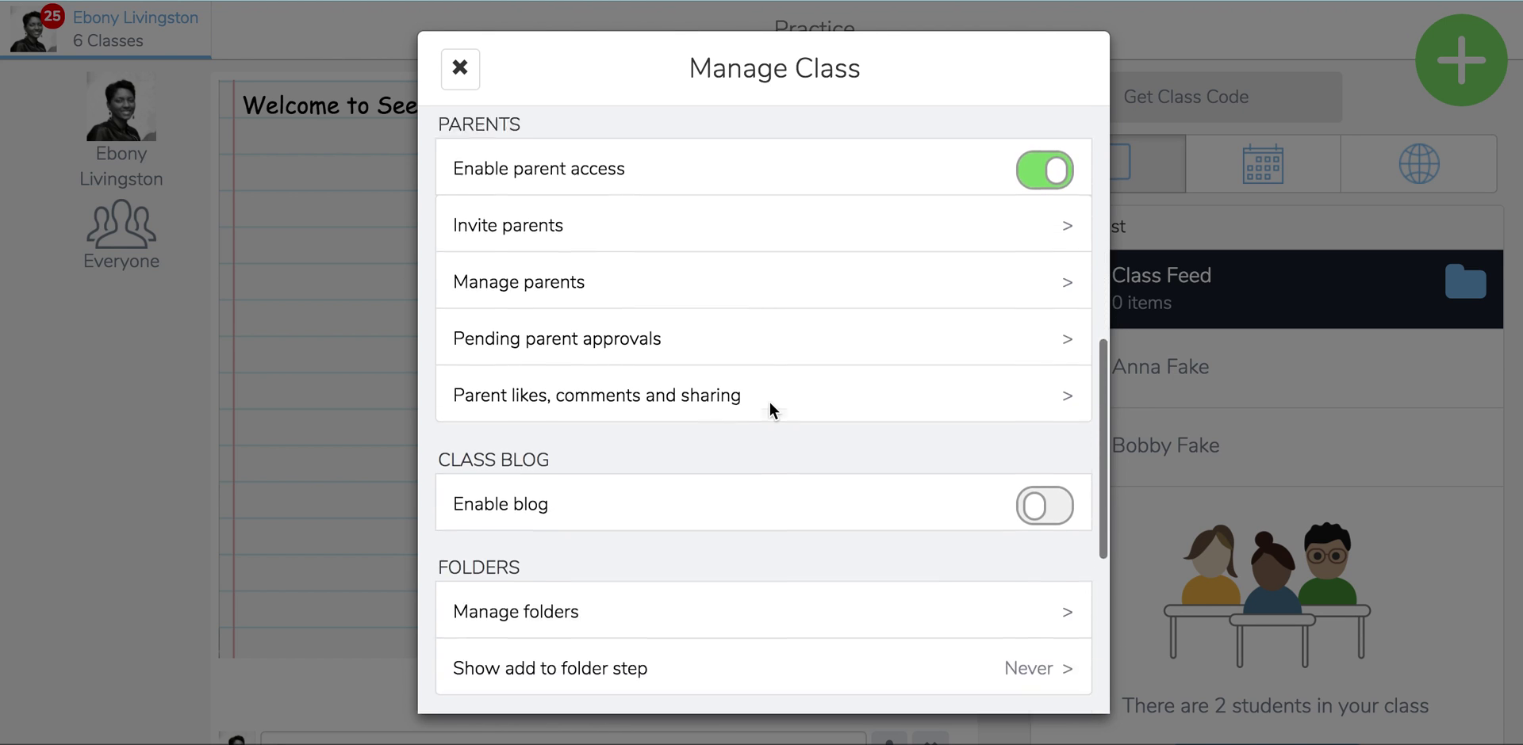
pyautogui.scroll(-2, 770, 405)
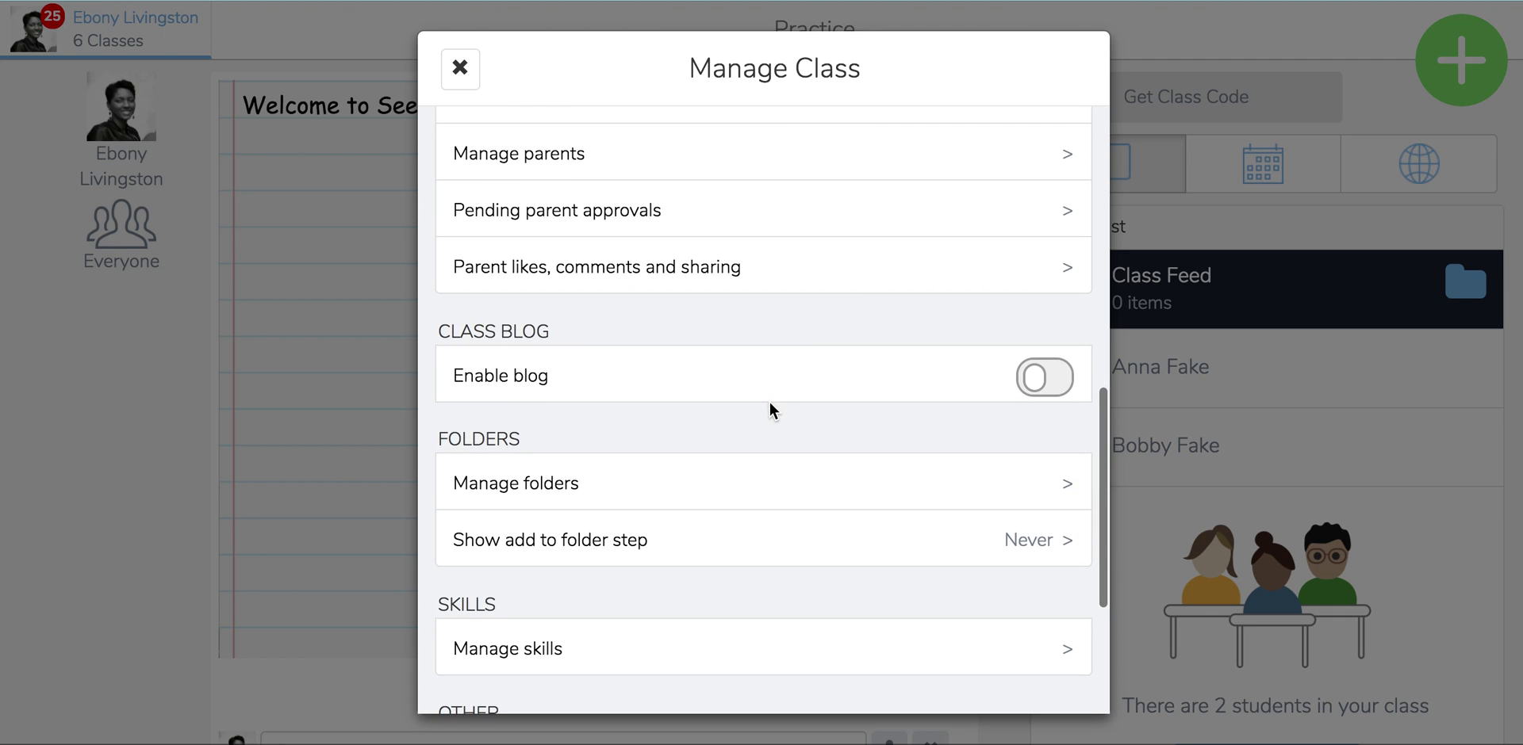
pyautogui.scroll(-2, 832, 364)
pyautogui.scroll(-1, 971, 266)
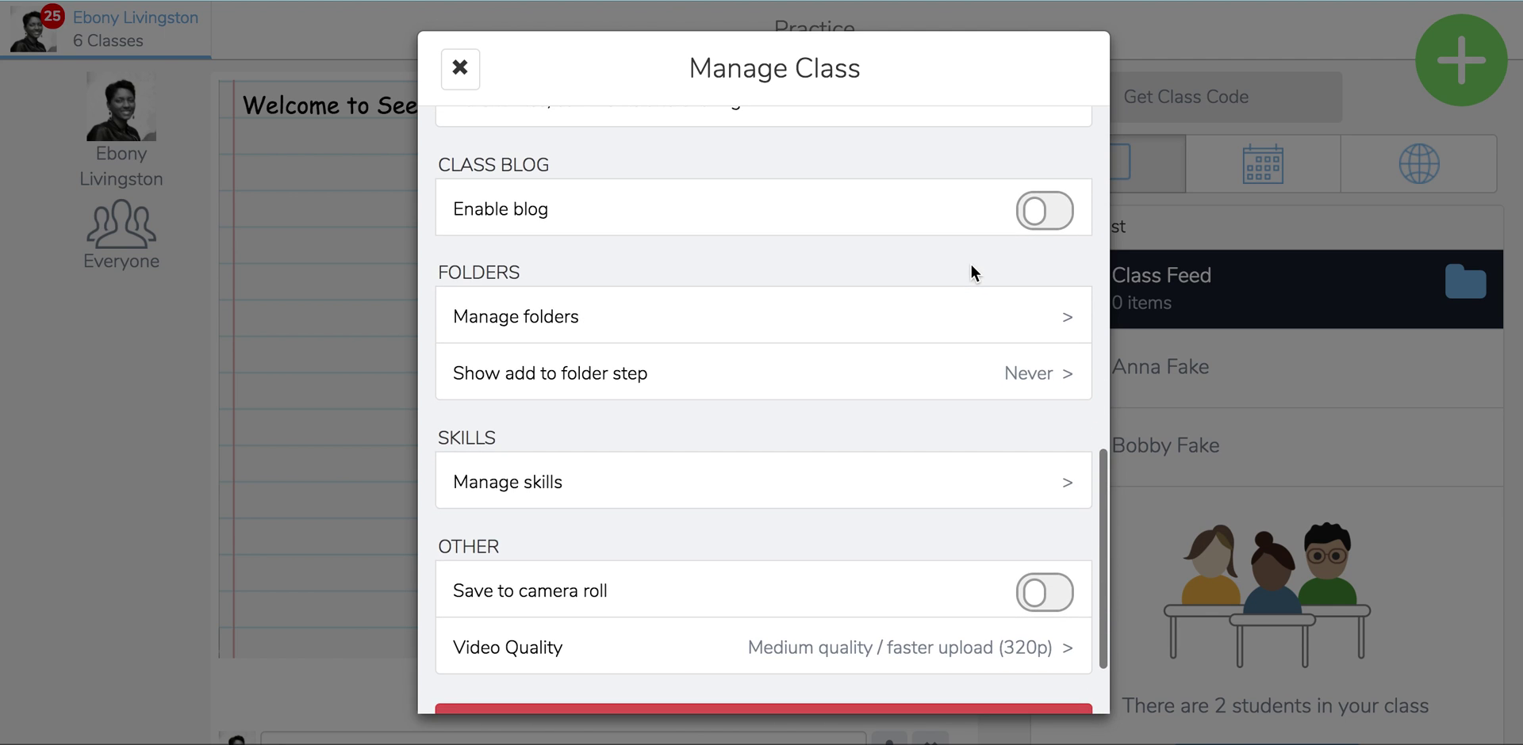
pyautogui.scroll(-2, 970, 267)
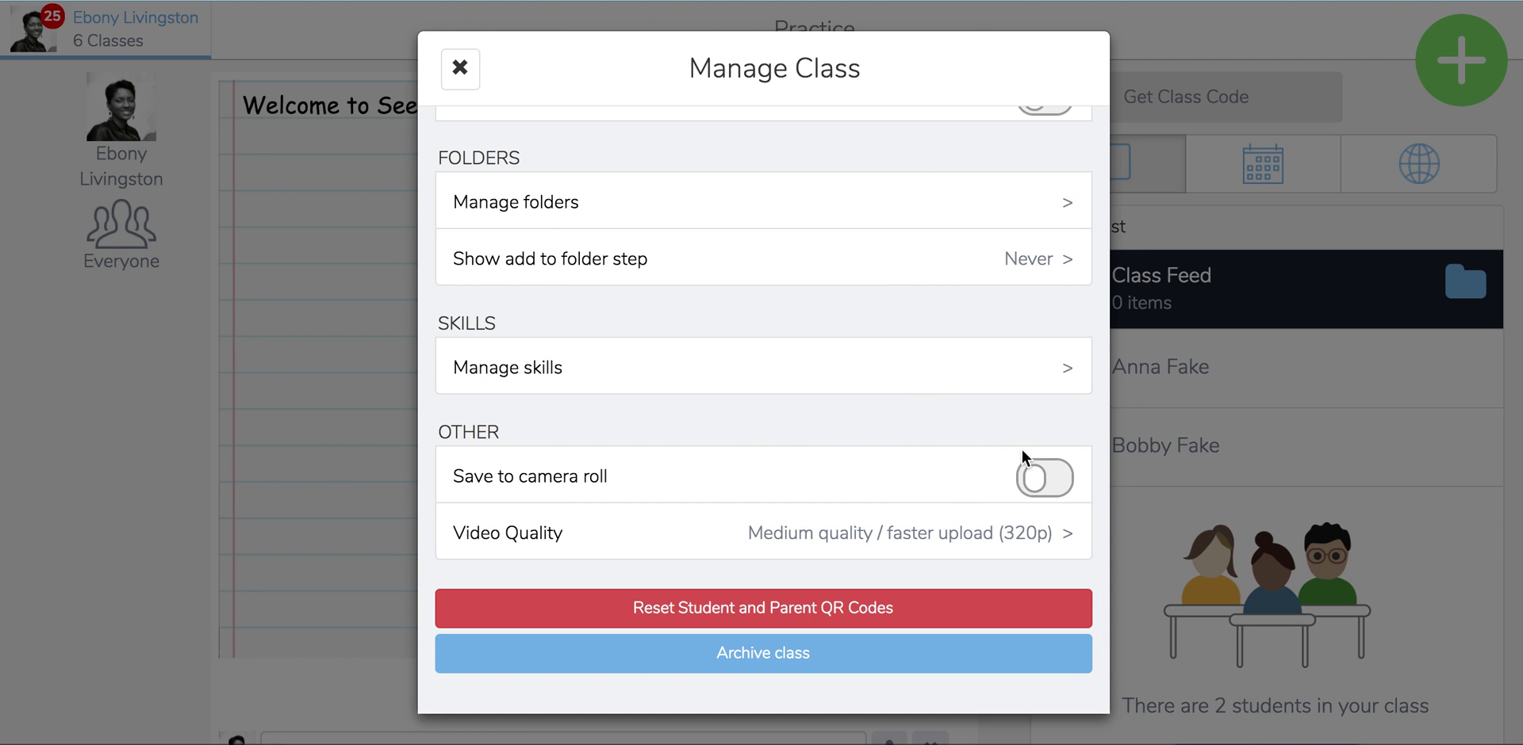
pyautogui.scroll(5, 641, 440)
pyautogui.click(460, 68)
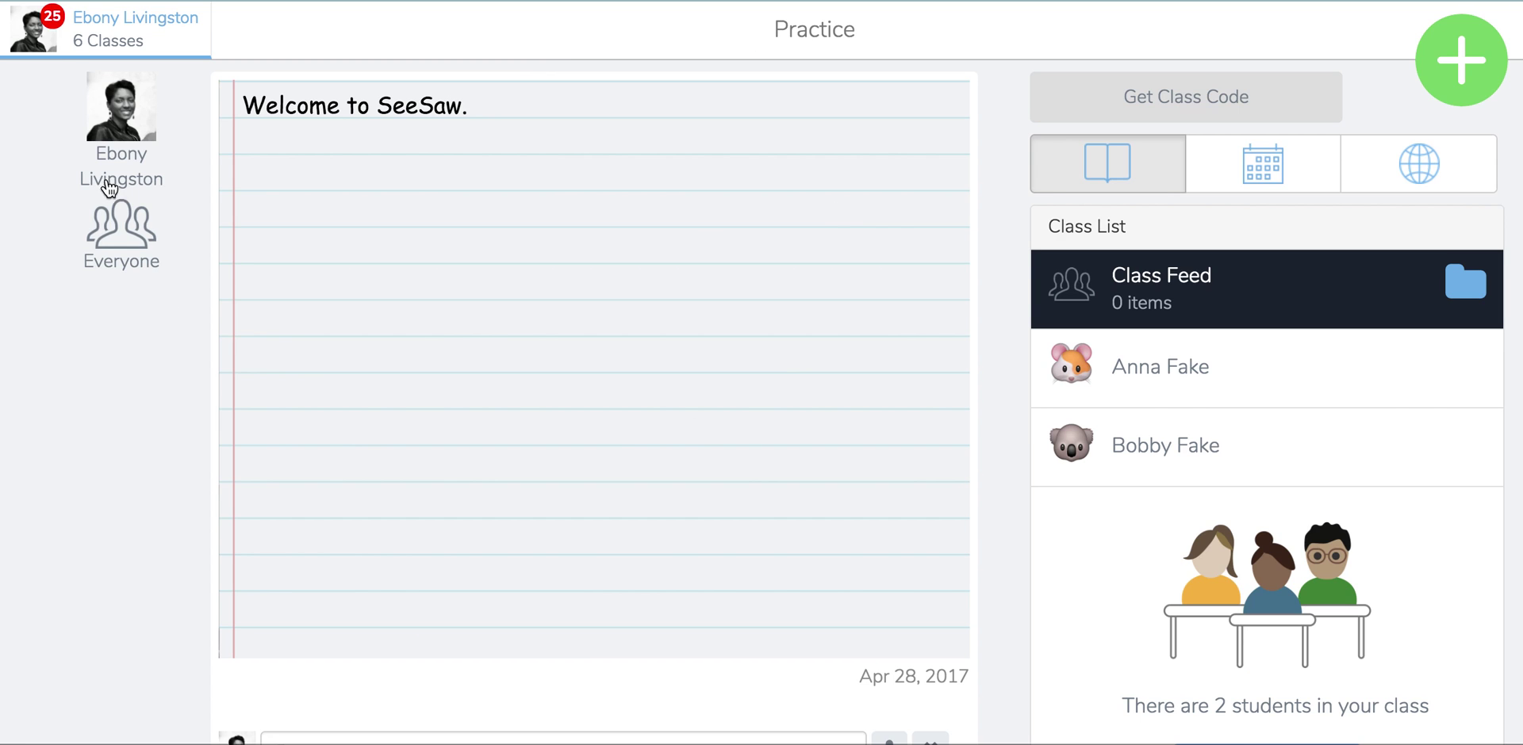
# - Review the Practice class's navigation options, including views, unapproved items and parent invites, and return to the class feed
pyautogui.click(105, 28)
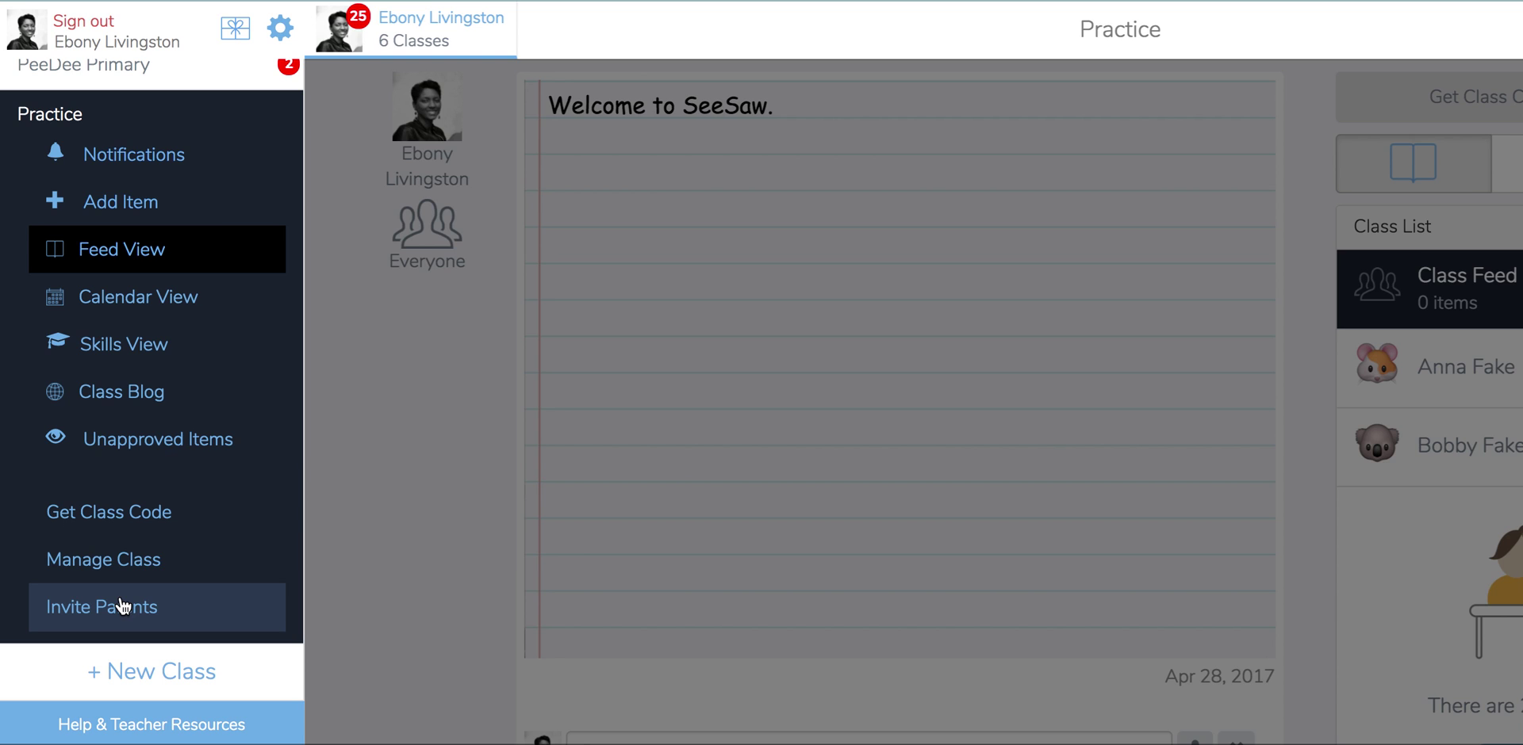
pyautogui.click(169, 305)
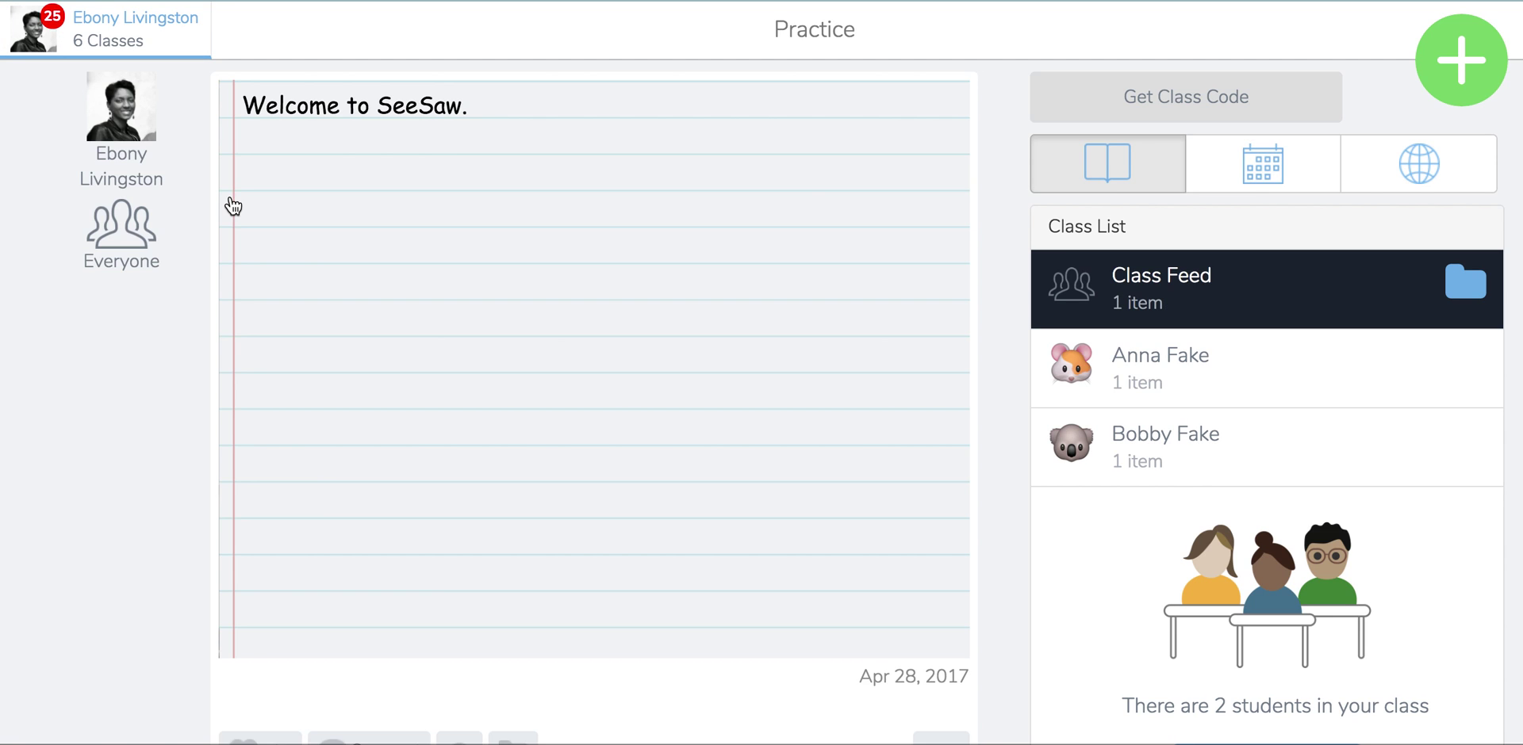
pyautogui.click(93, 22)
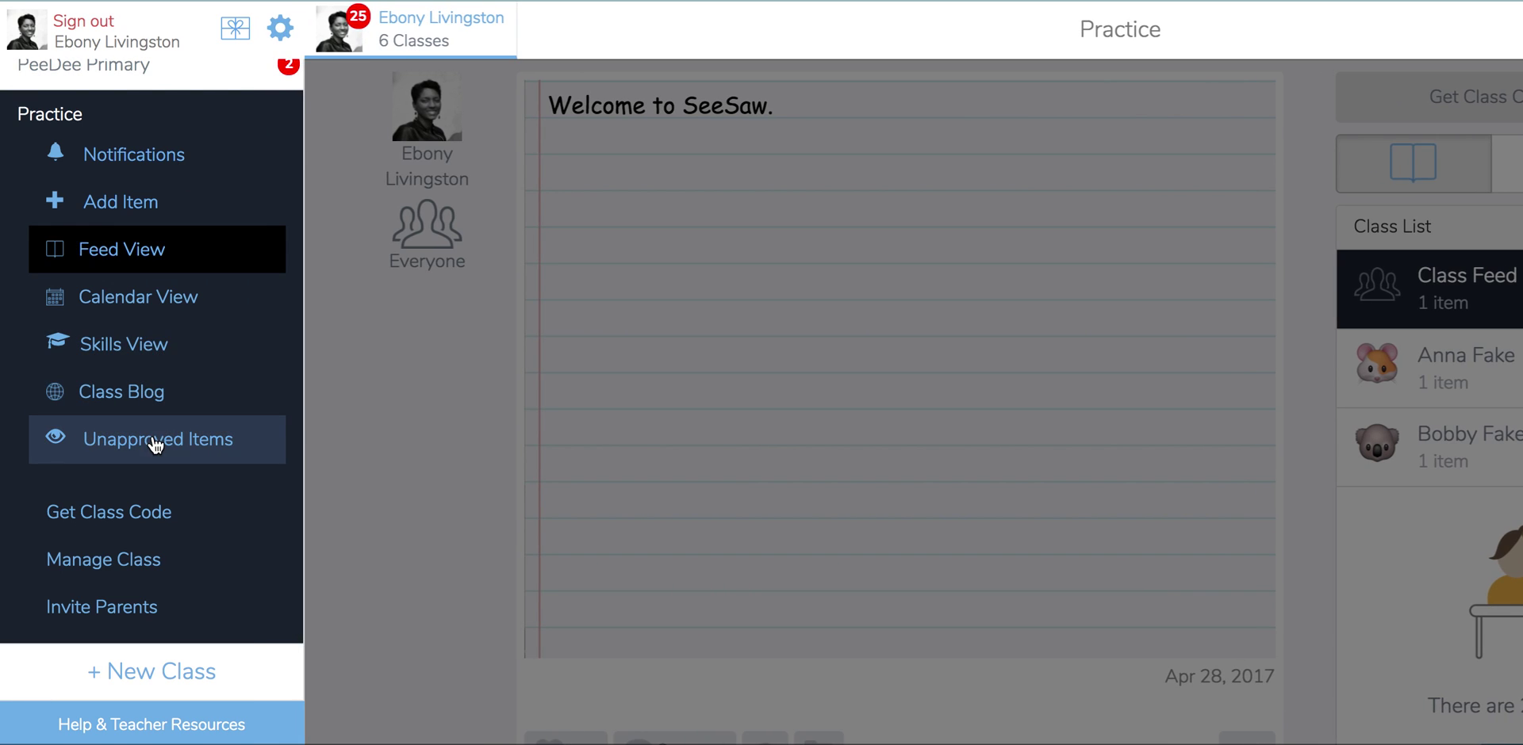
pyautogui.click(154, 366)
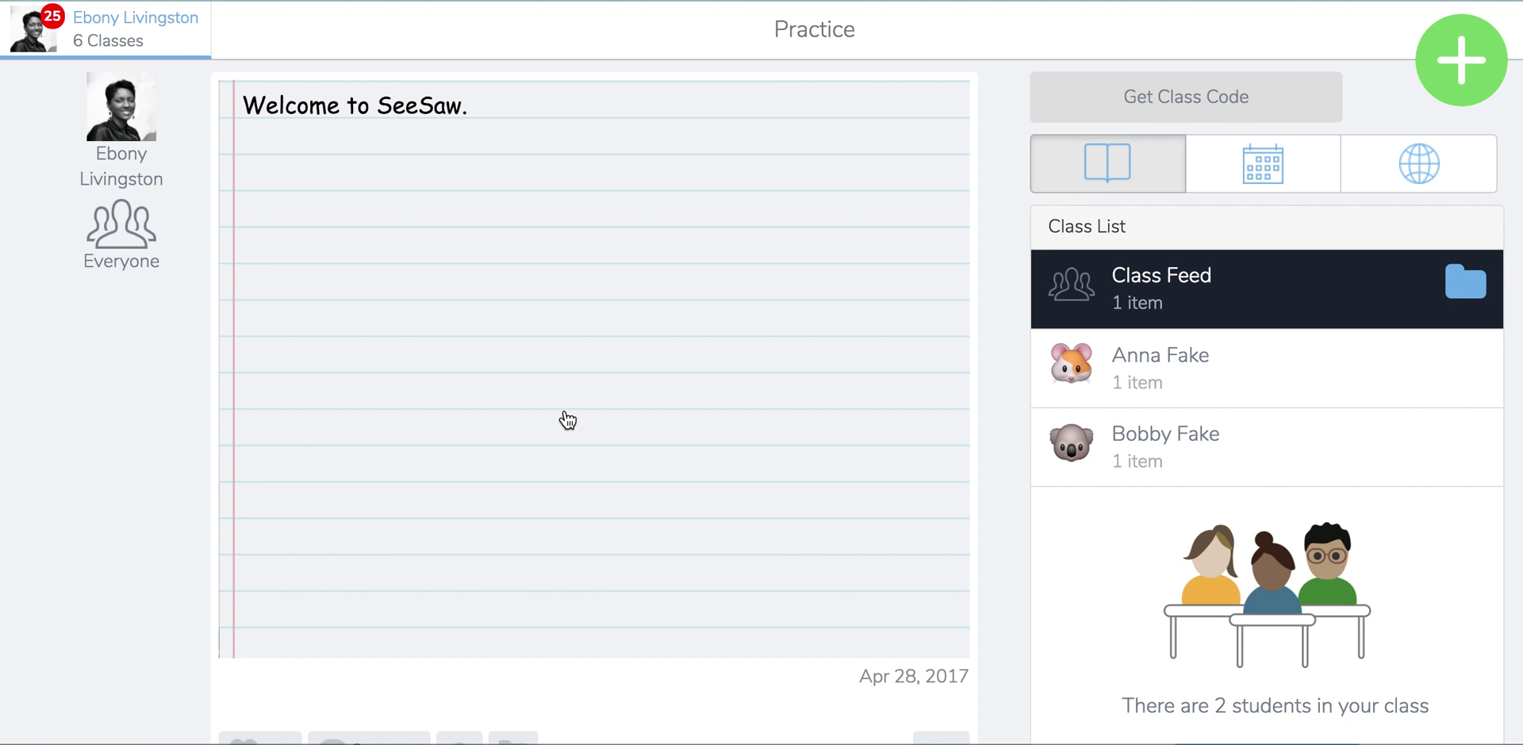
# - Examine the welcome post in the class feed and its like, comment, skills and folder options
pyautogui.scroll(-5, 567, 420)
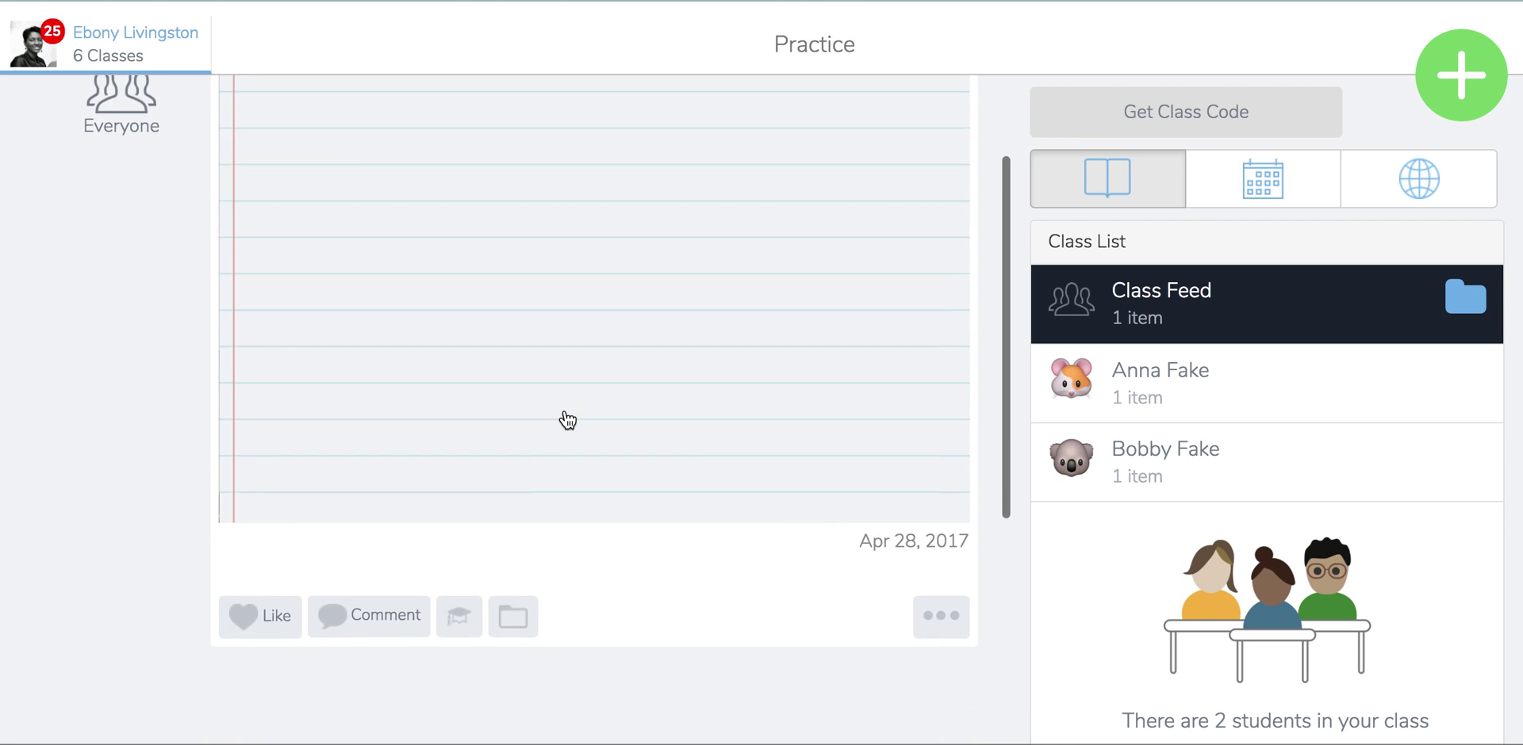
pyautogui.scroll(-2, 567, 420)
pyautogui.scroll(5, 567, 420)
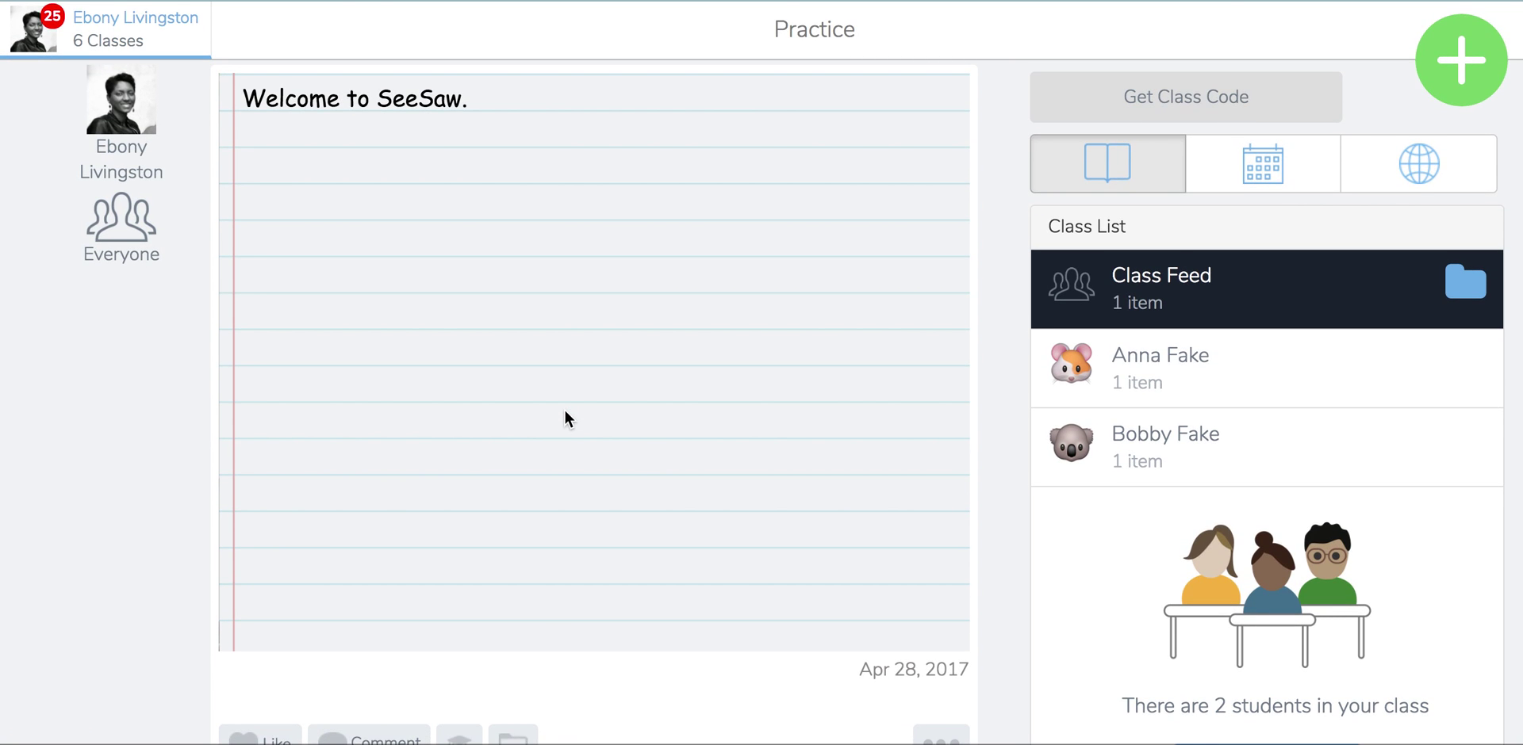
pyautogui.scroll(1, 564, 410)
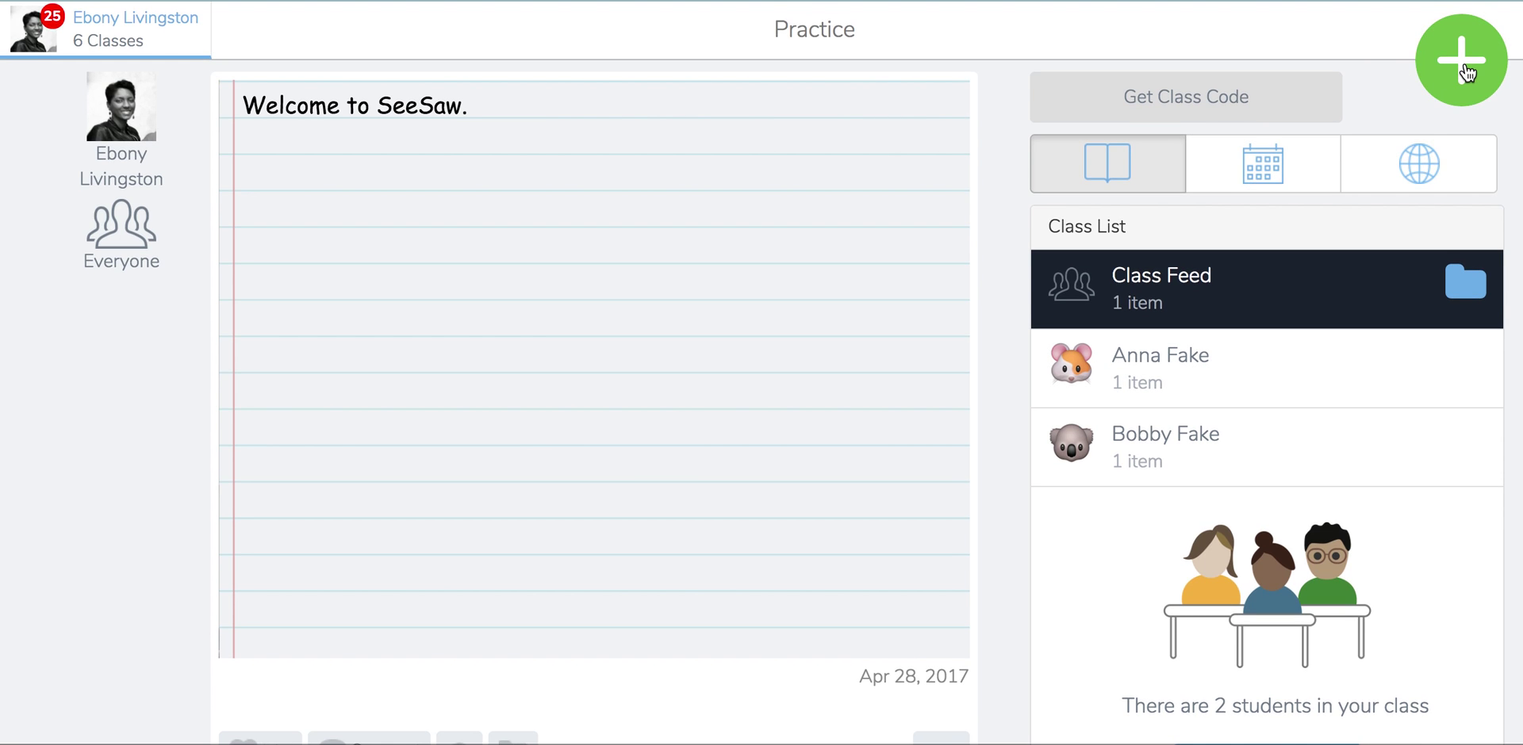
pyautogui.scroll(-3, 568, 357)
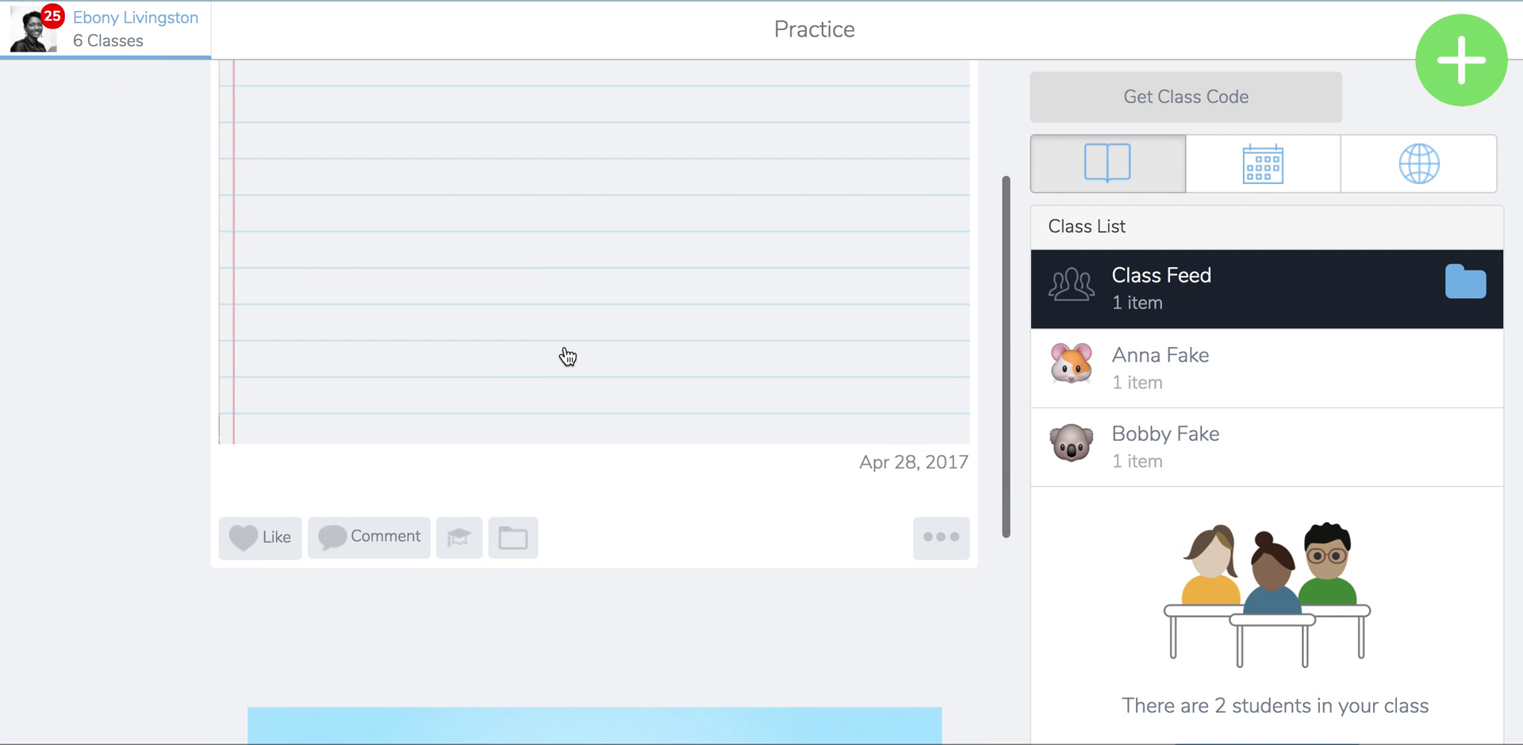
pyautogui.rightClick(564, 344)
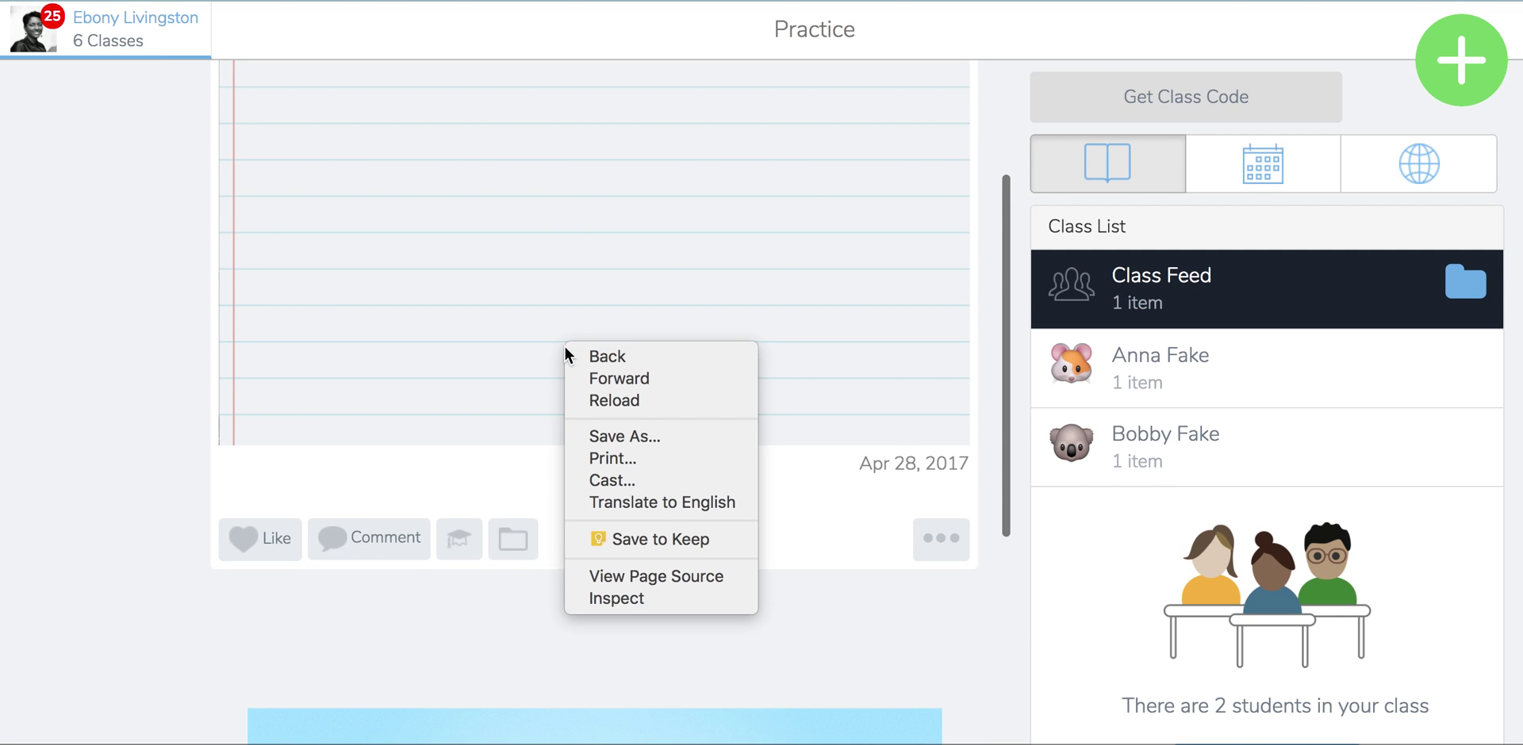
# - View the Practice class's notifications and bring the class navigation options back up
pyautogui.click(46, 26)
pyautogui.click(46, 33)
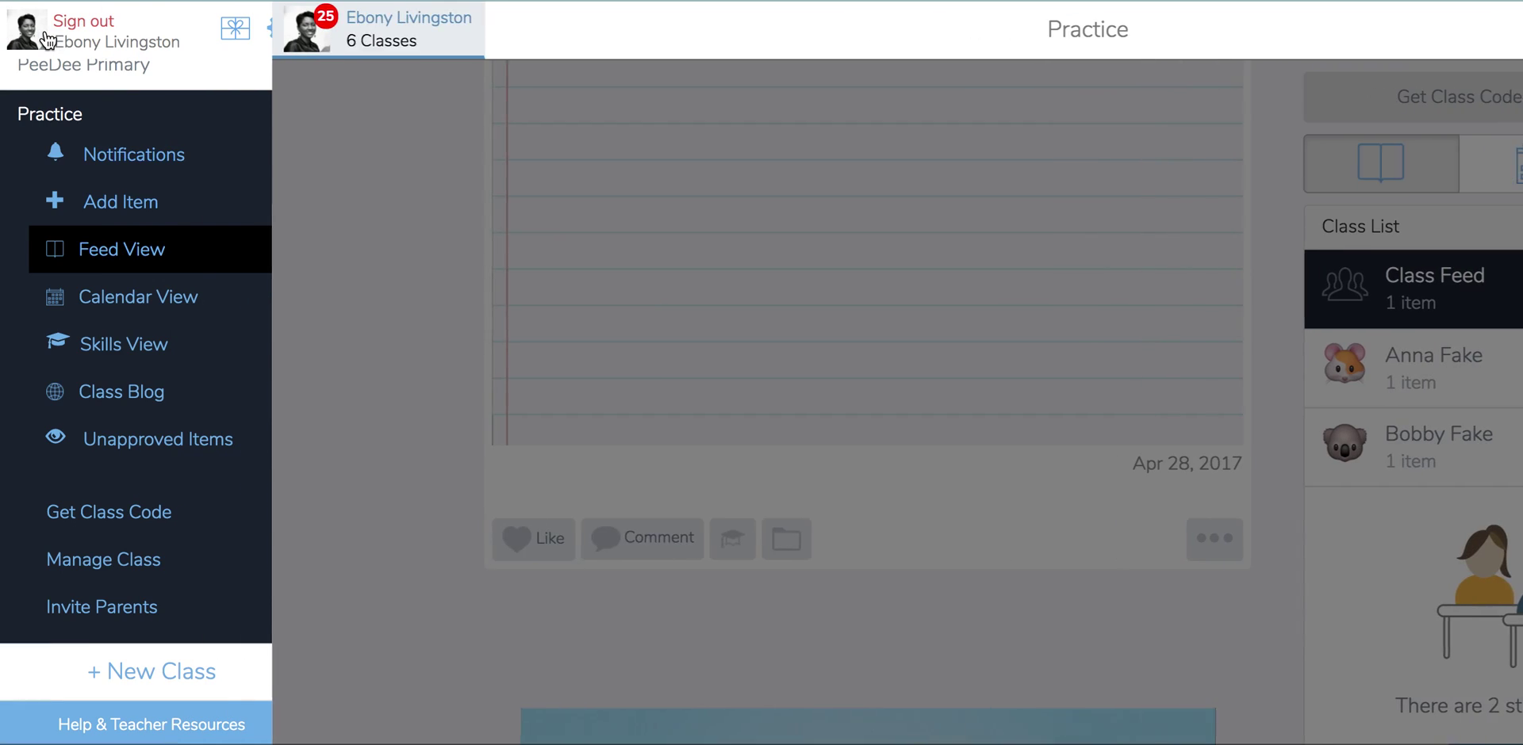
pyautogui.click(169, 161)
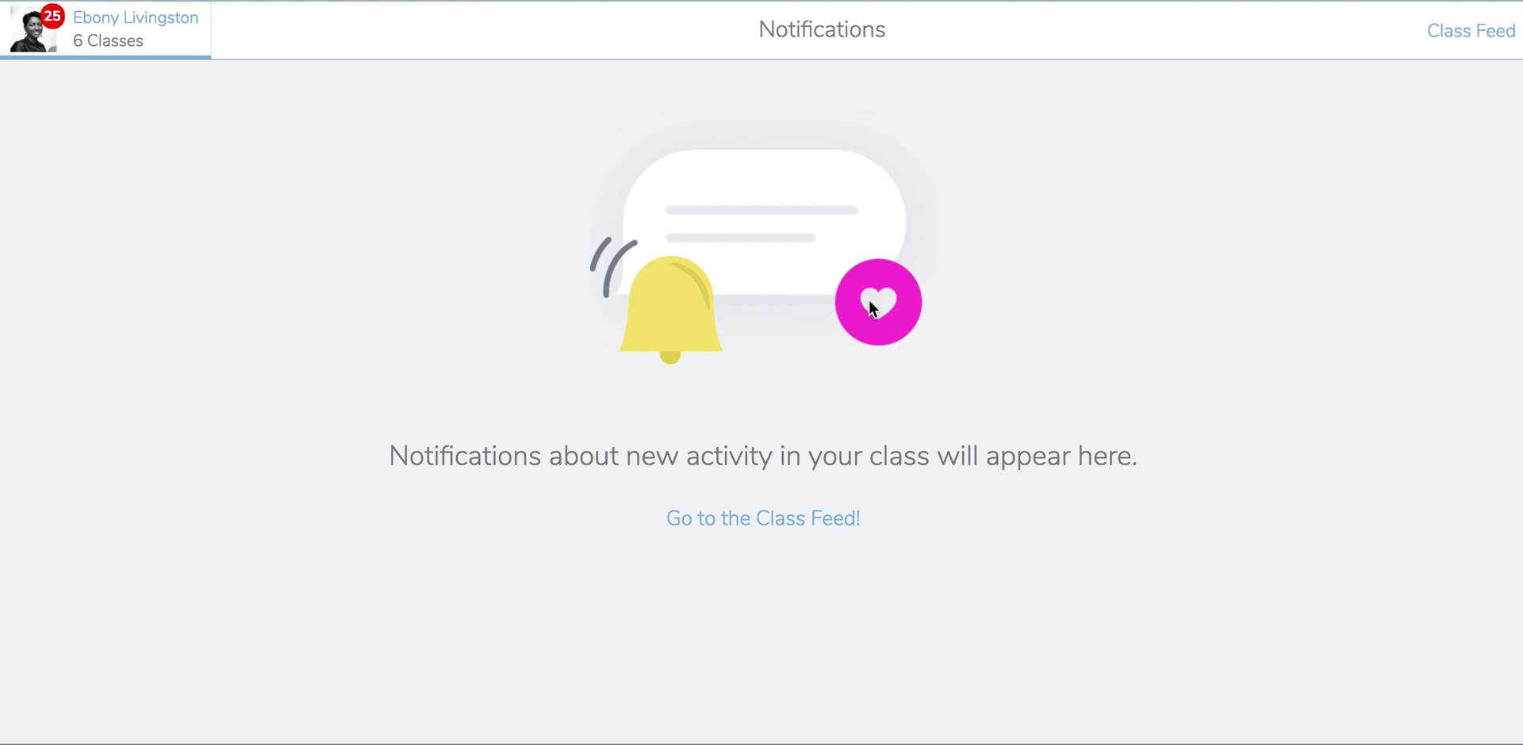
pyautogui.click(106, 24)
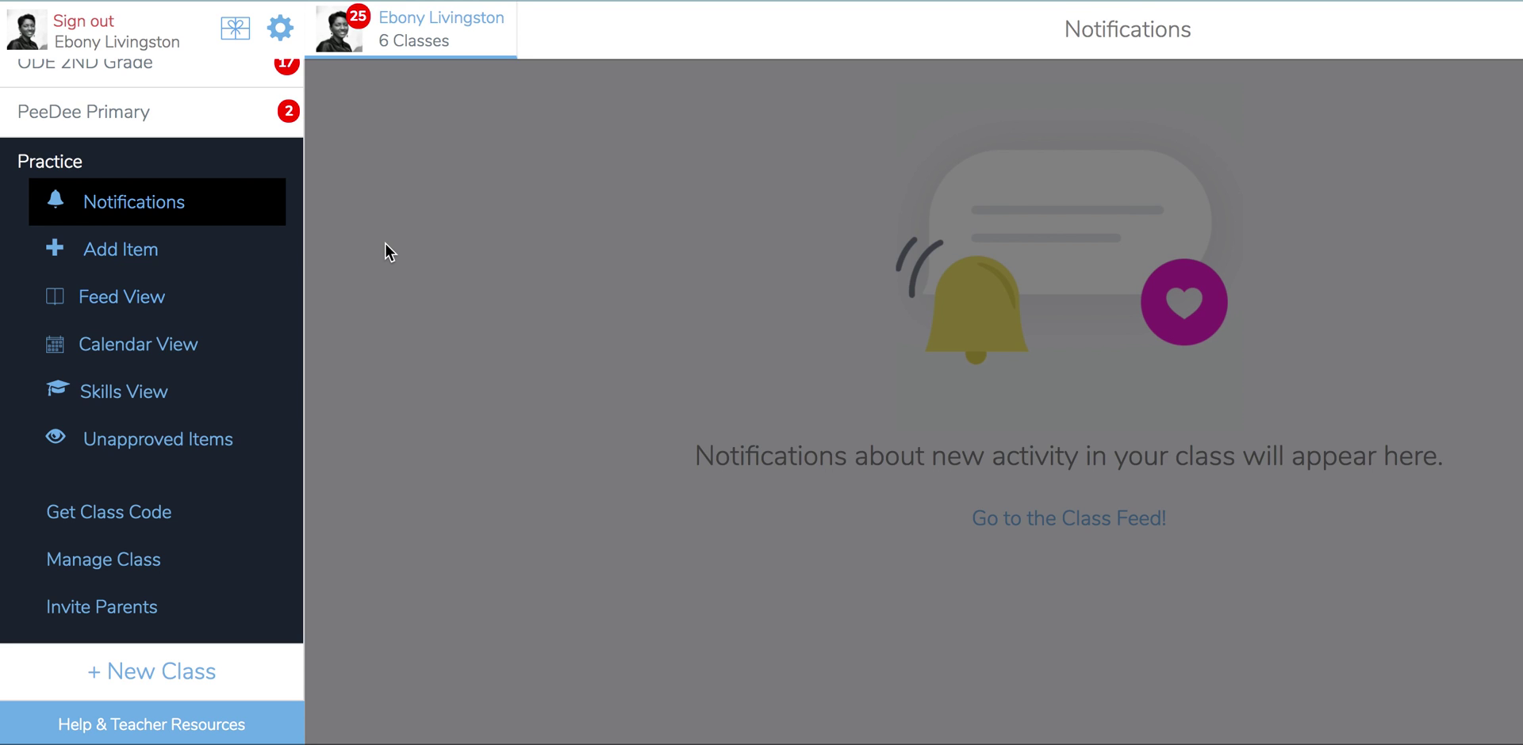